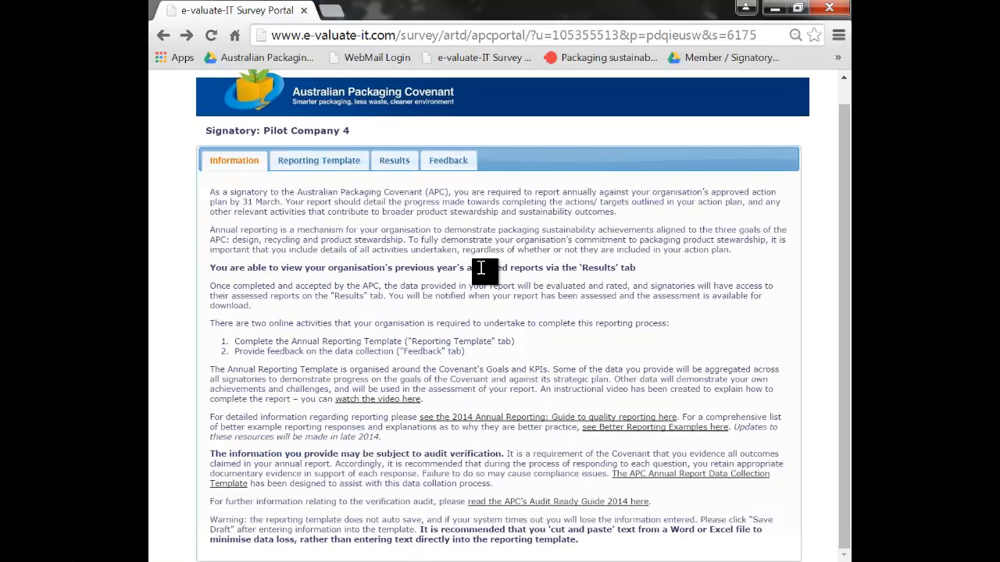
Step: Open the 2014 Annual Reporting Guide to Quality Reporting and the 2014 Audit Ready Guide resource pages from the portal's Information tab
click(570, 418)
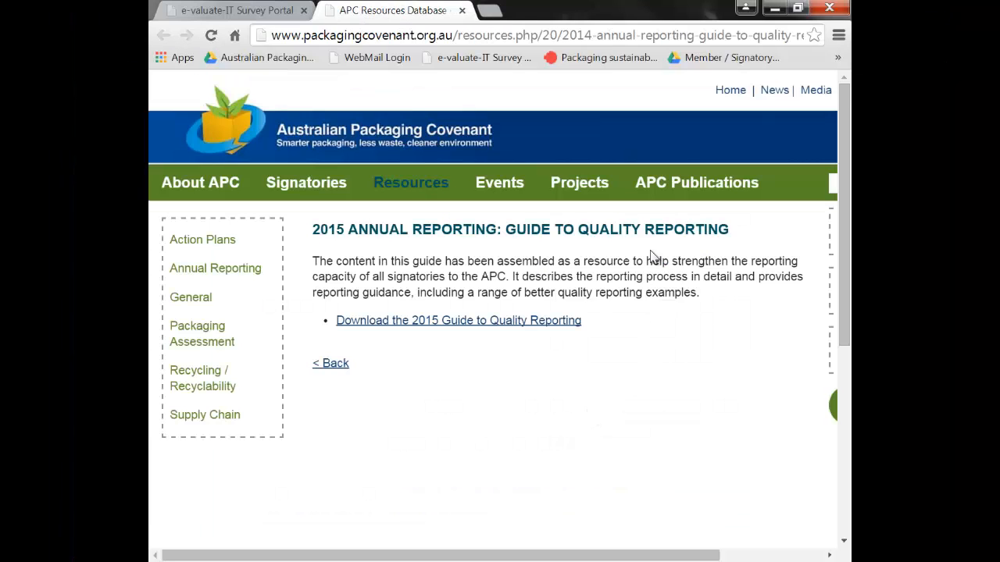
click(258, 10)
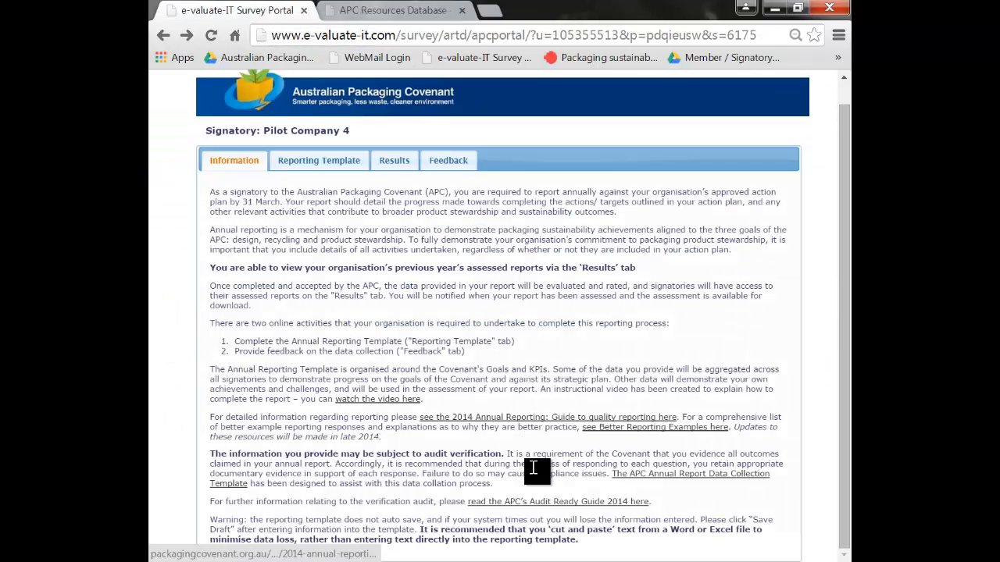
click(544, 504)
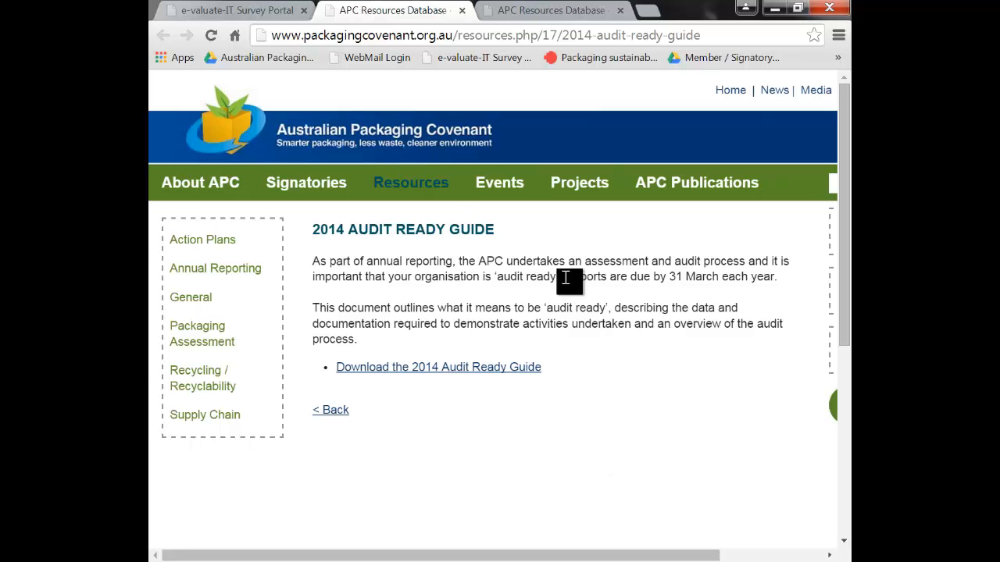
click(244, 15)
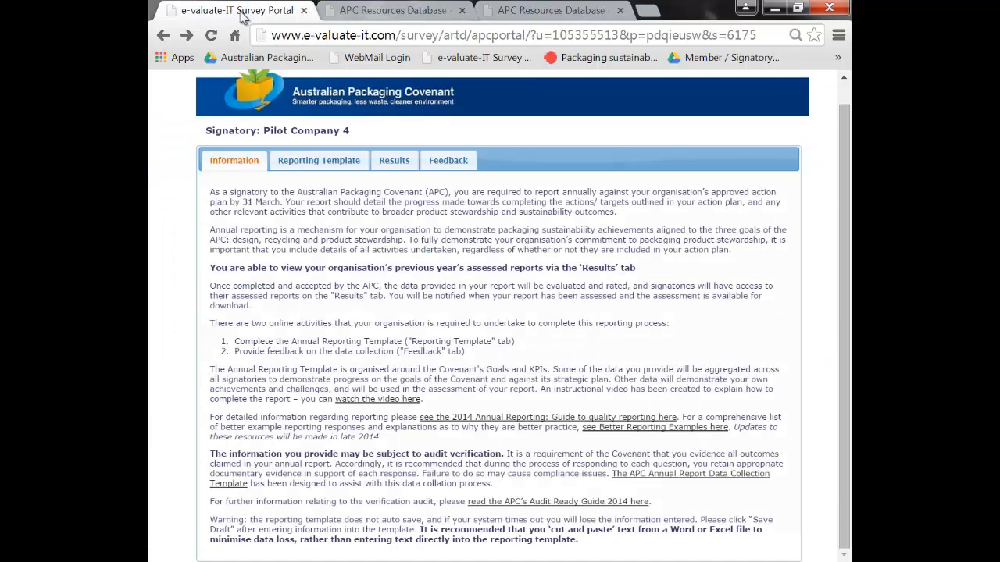
Step: Open the Annual Report Data Collection Template and Better Reporting Examples resource pages, then the Better Reporting Examples document
click(621, 474)
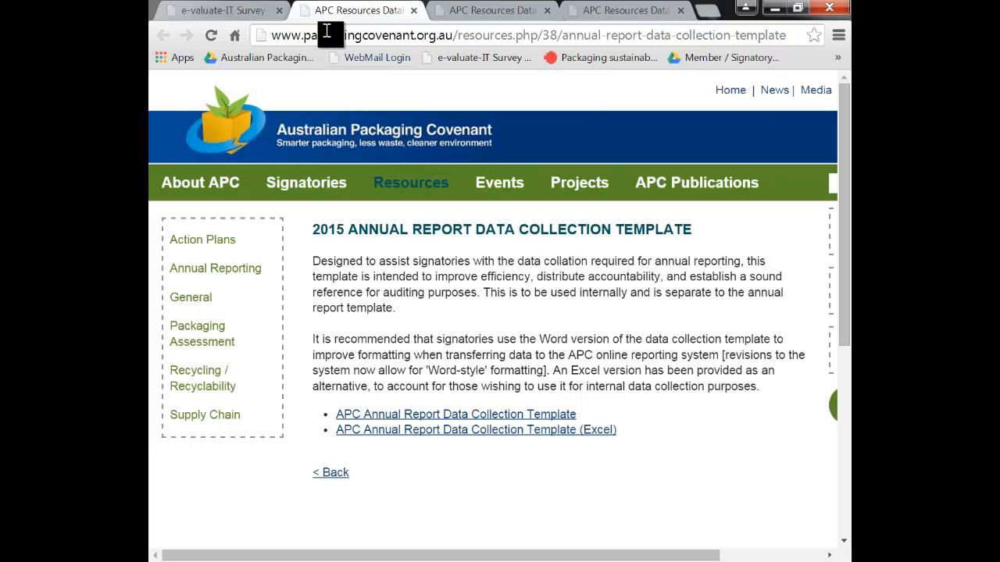
click(248, 12)
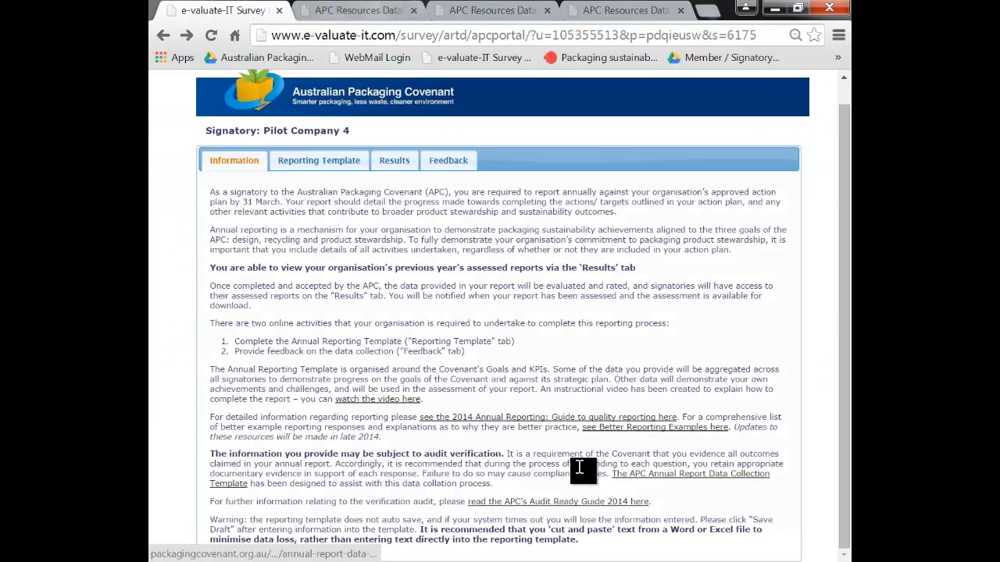
click(618, 427)
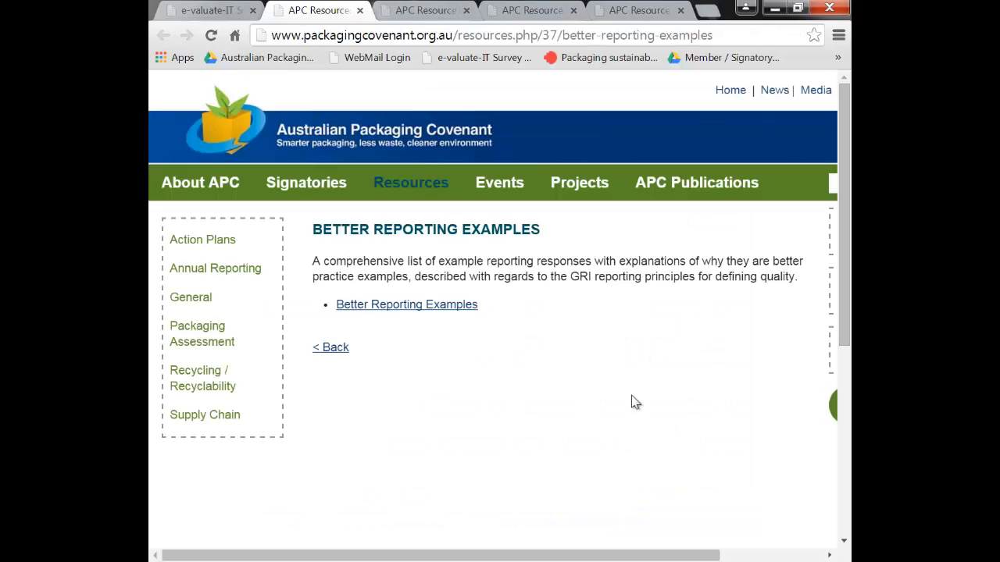
click(451, 313)
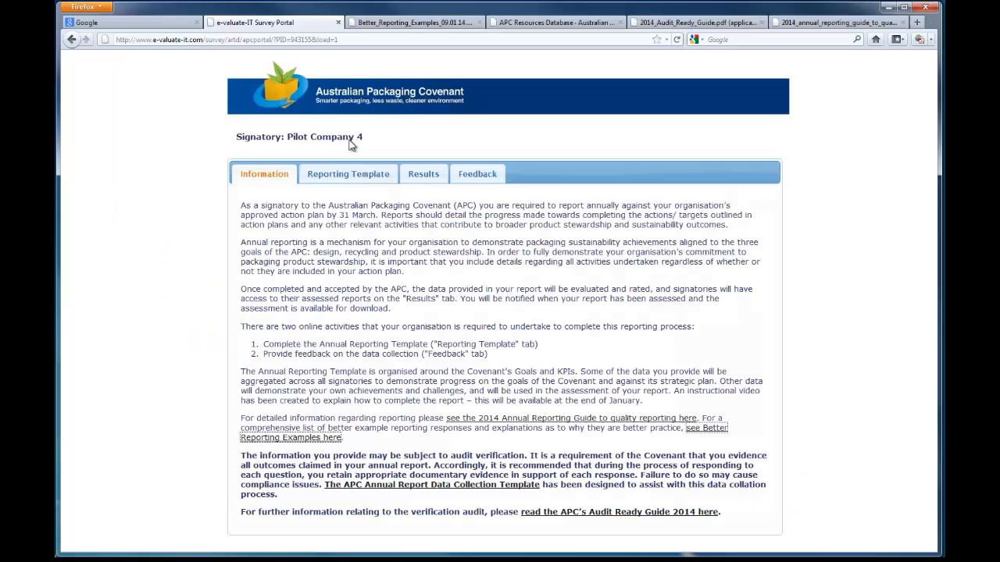
Step: Browse the portal's Reporting Template, Results and Feedback sections
click(352, 173)
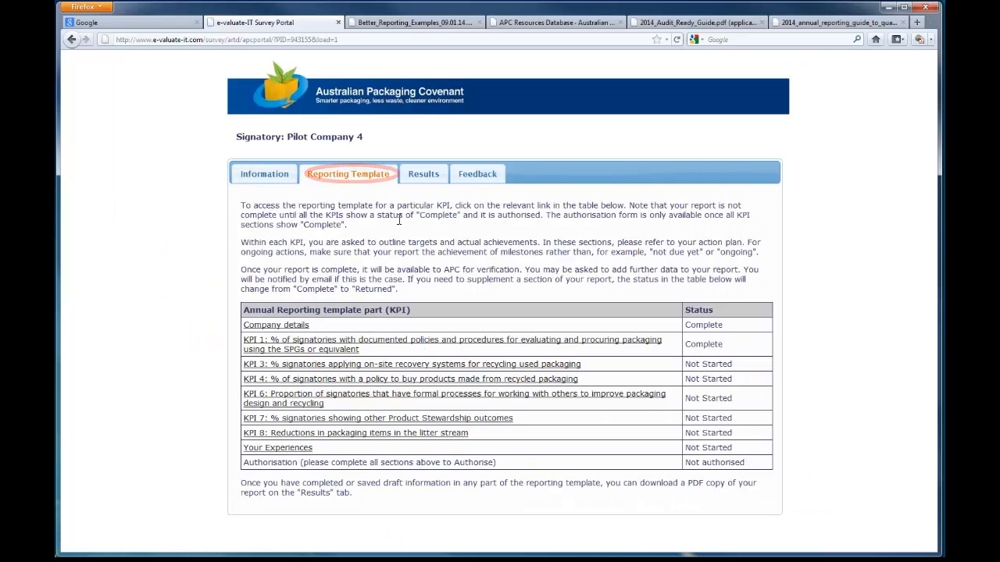
click(426, 174)
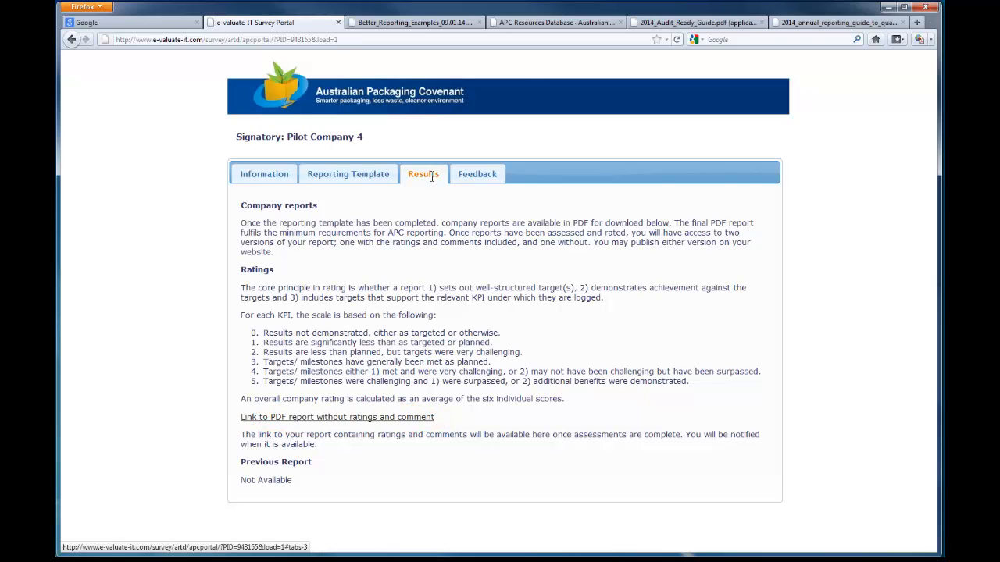
click(483, 174)
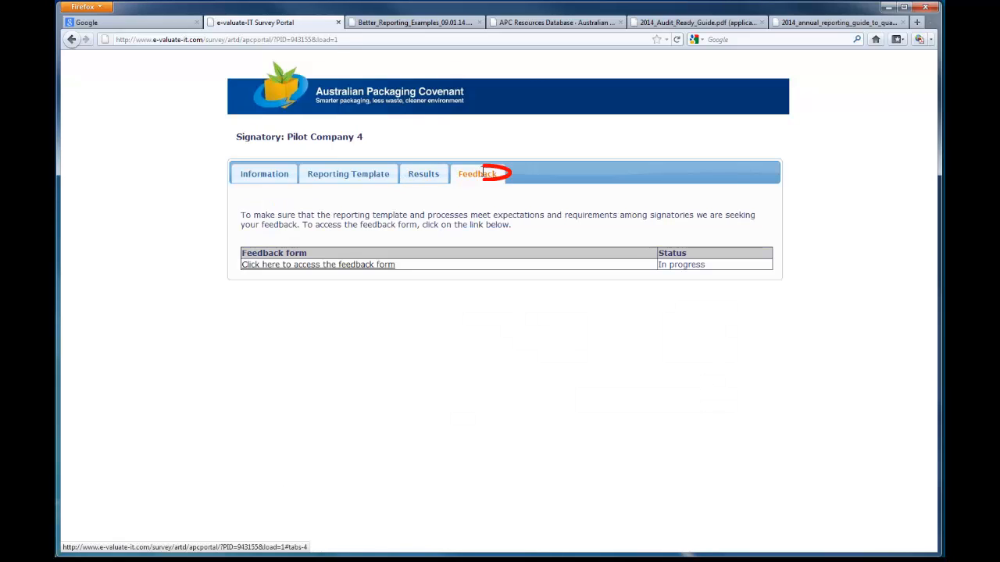
Step: Open the feedback form on data collection and save it as a draft
click(364, 264)
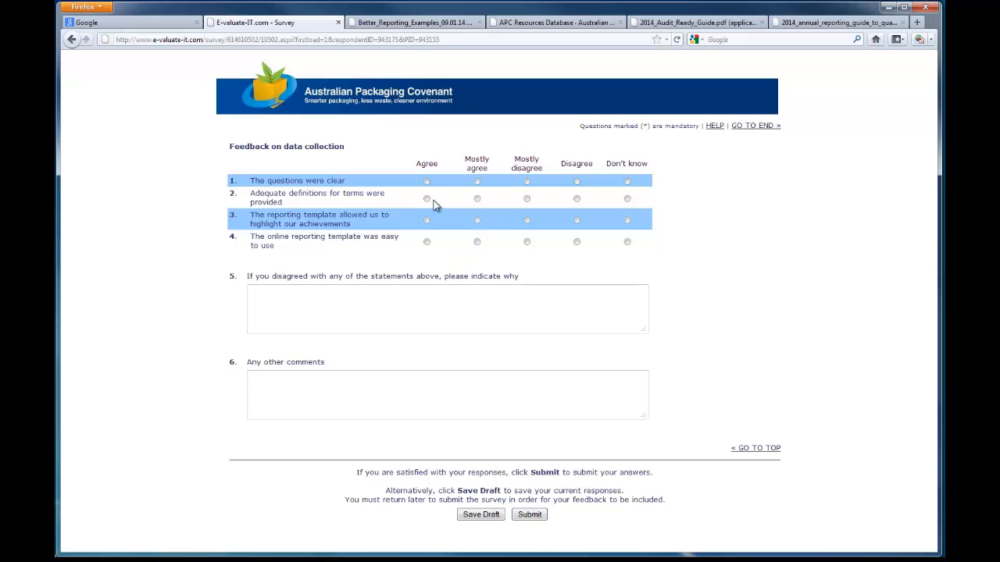
click(481, 515)
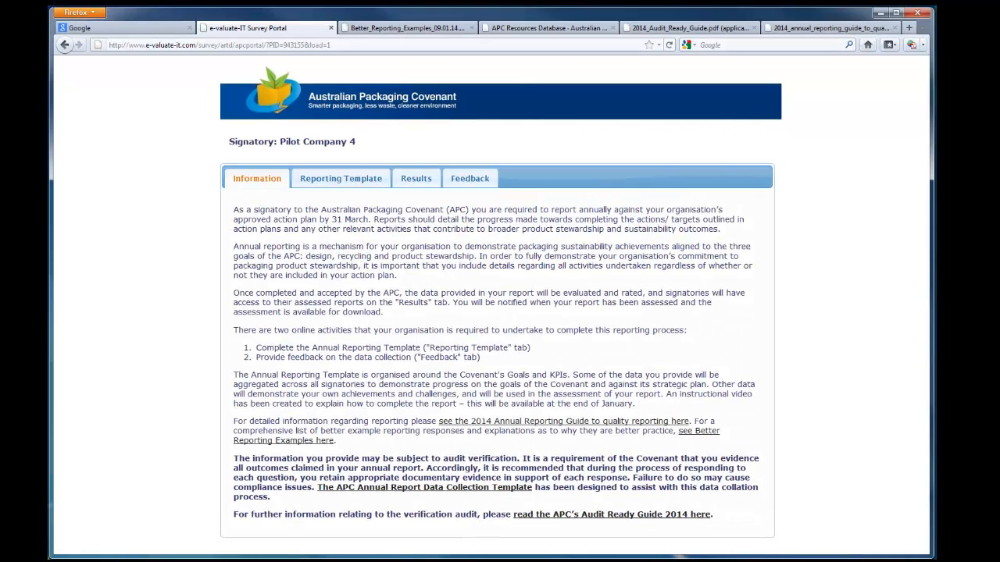
Step: Open the Company details section of the reporting template and change the industry type to Food & Beverage
click(341, 178)
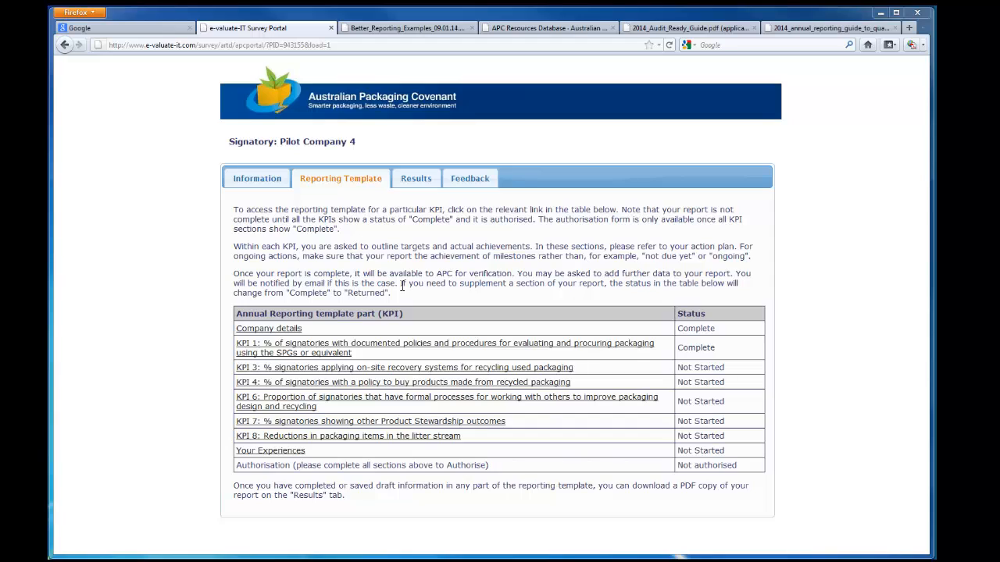
click(284, 328)
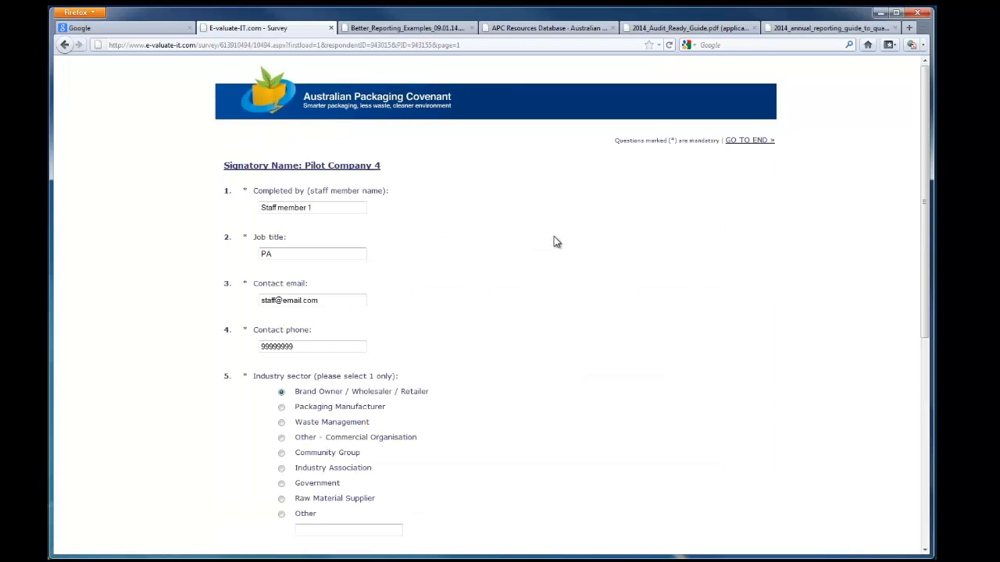
scroll(563, 243, down, 5)
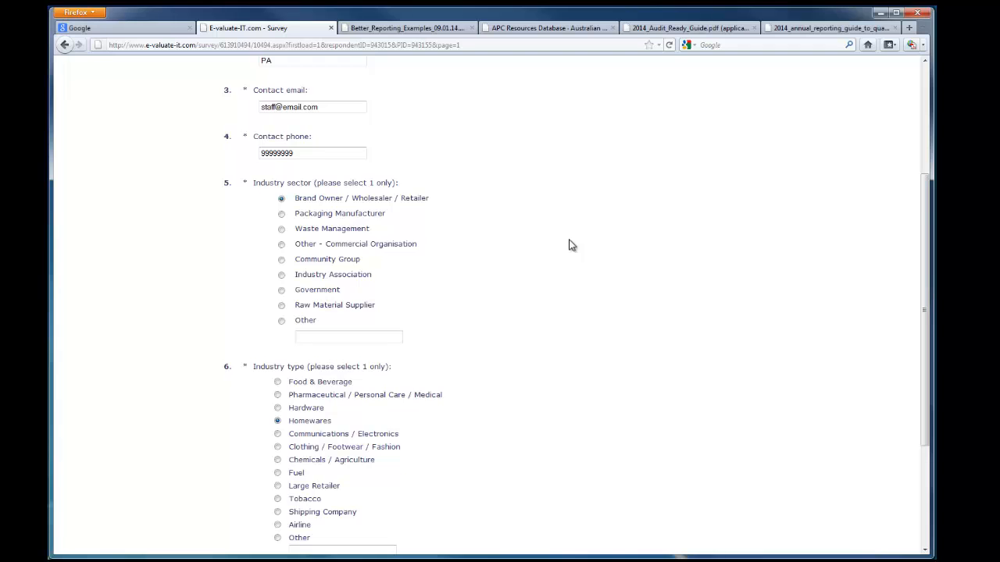
scroll(569, 245, down, 5)
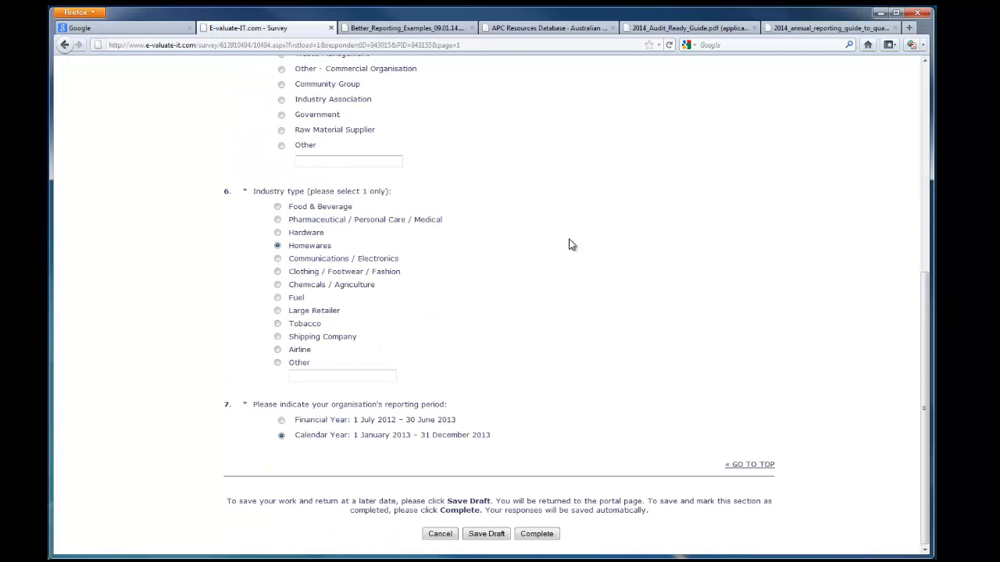
scroll(547, 246, up, 2)
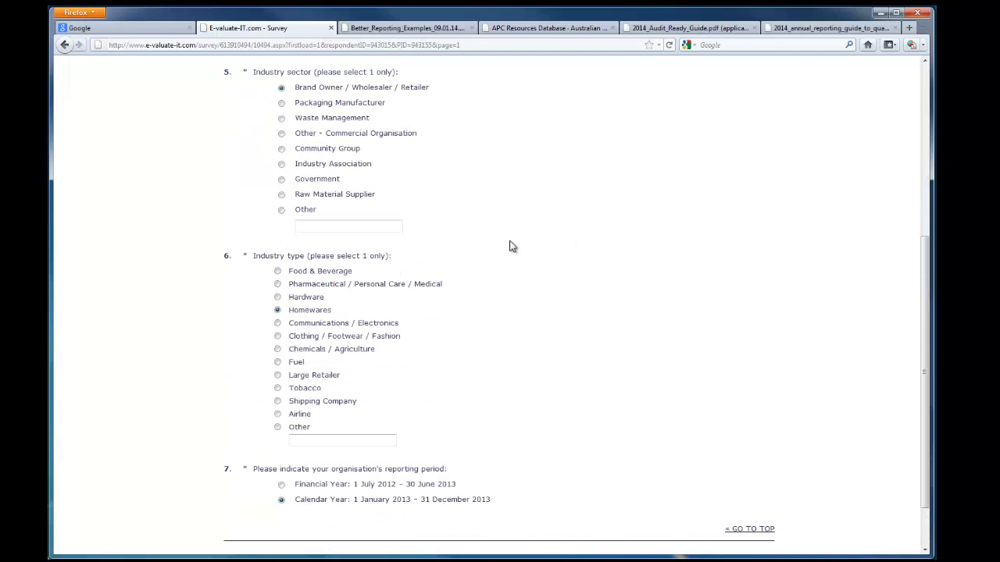
click(278, 271)
Step: Set the reporting period to Financial Year: 1 July 2012 – 30 June 2013 and save the section as a draft
scroll(557, 379, down, 2)
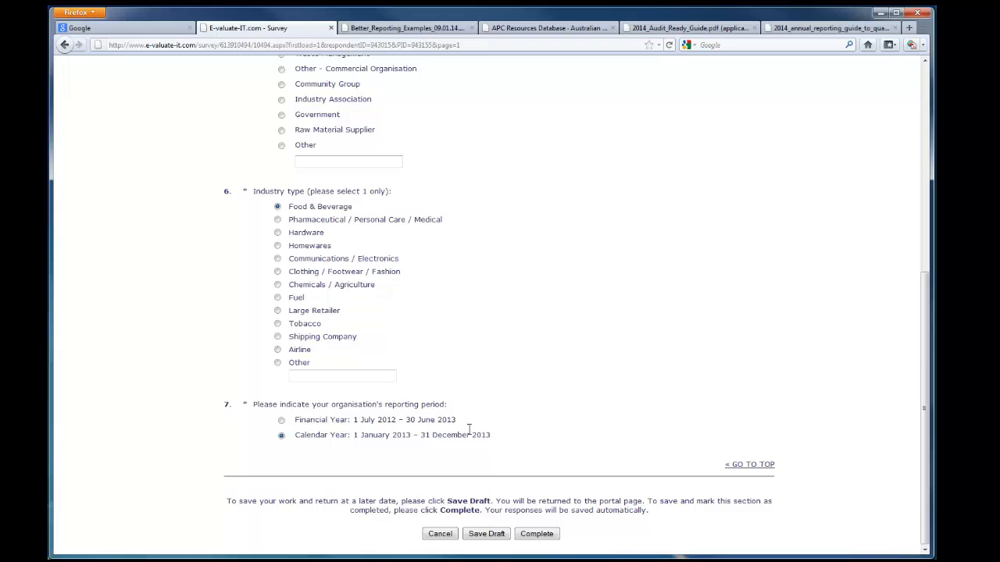
click(282, 436)
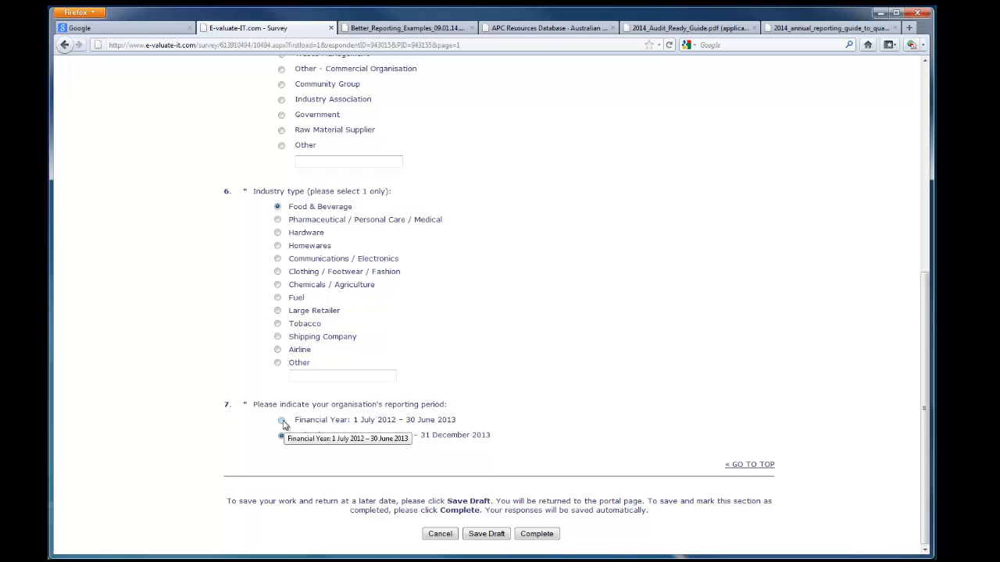
click(282, 421)
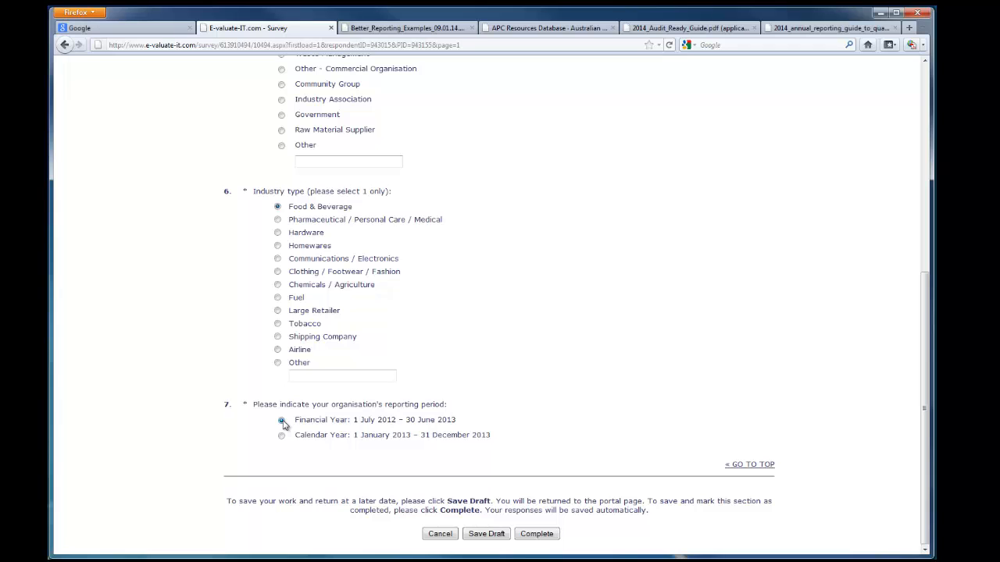
click(492, 533)
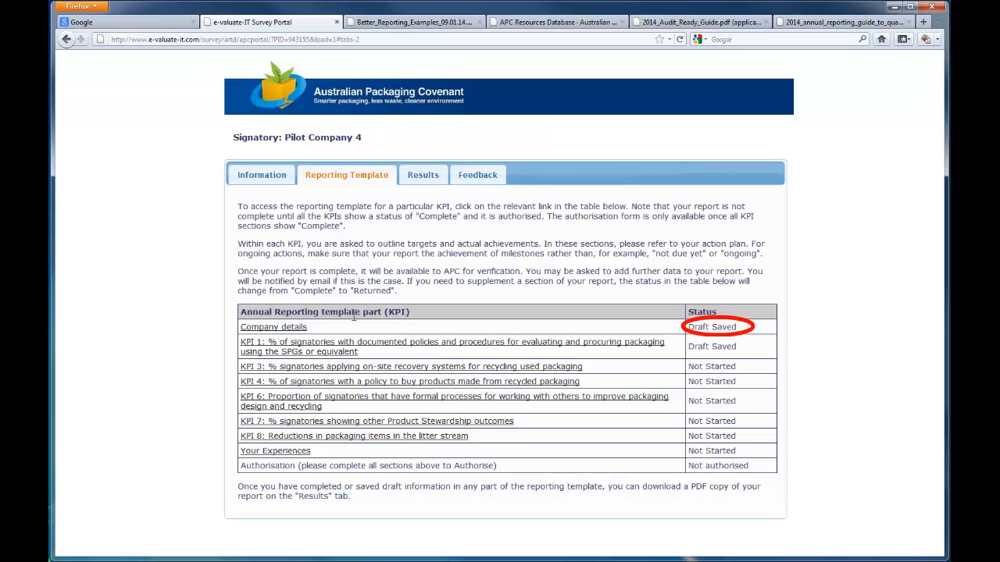
Step: Reopen the Company details section and mark it as complete
click(291, 329)
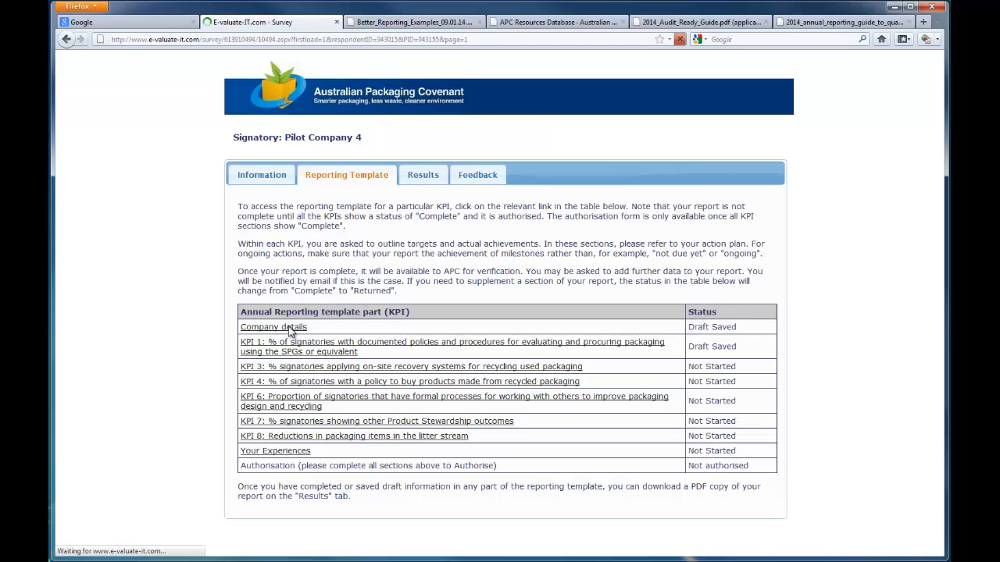
scroll(535, 398, down, 8)
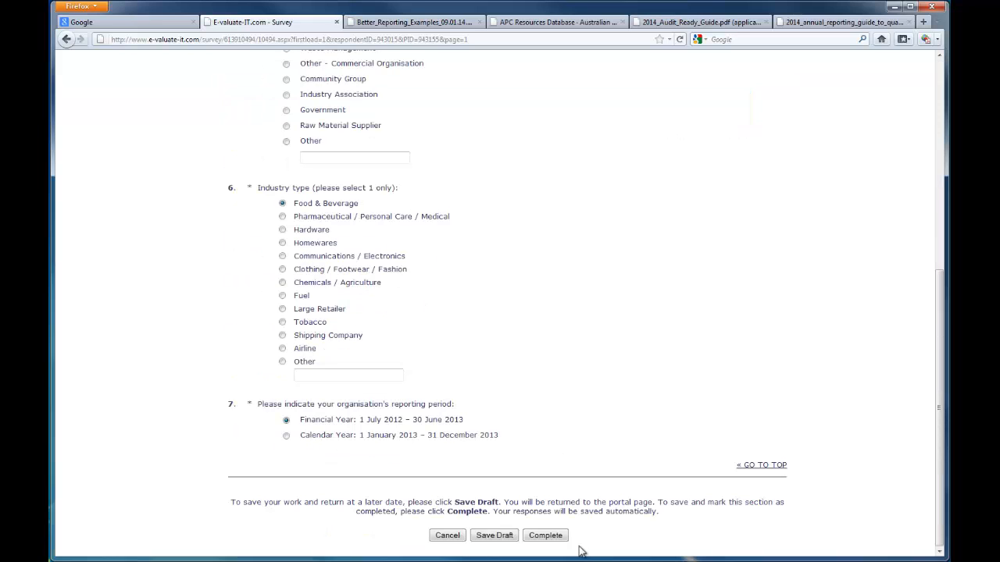
click(545, 536)
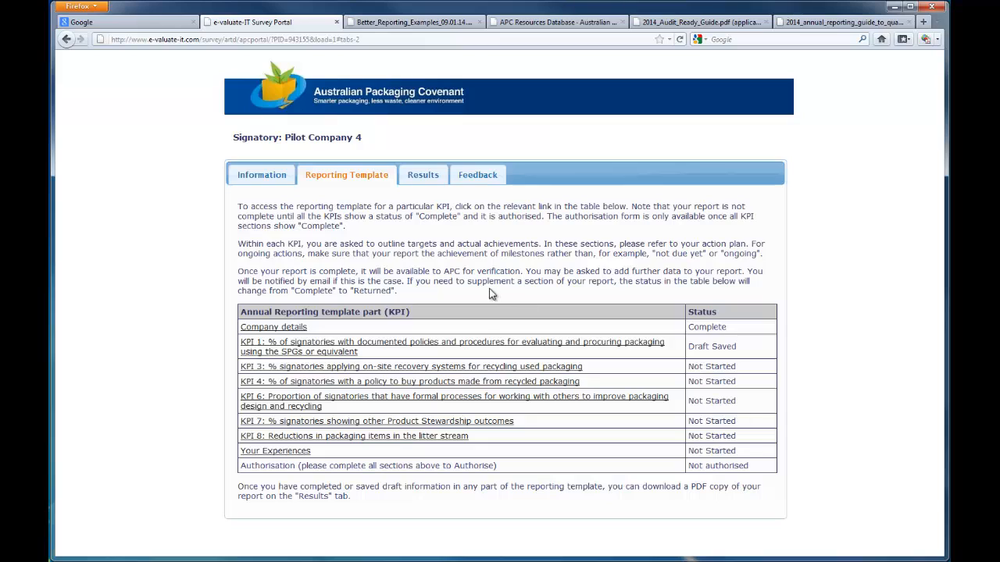
Step: Open the KPI 1 section and read its further-info guidance on how to report, then collapse it
click(317, 348)
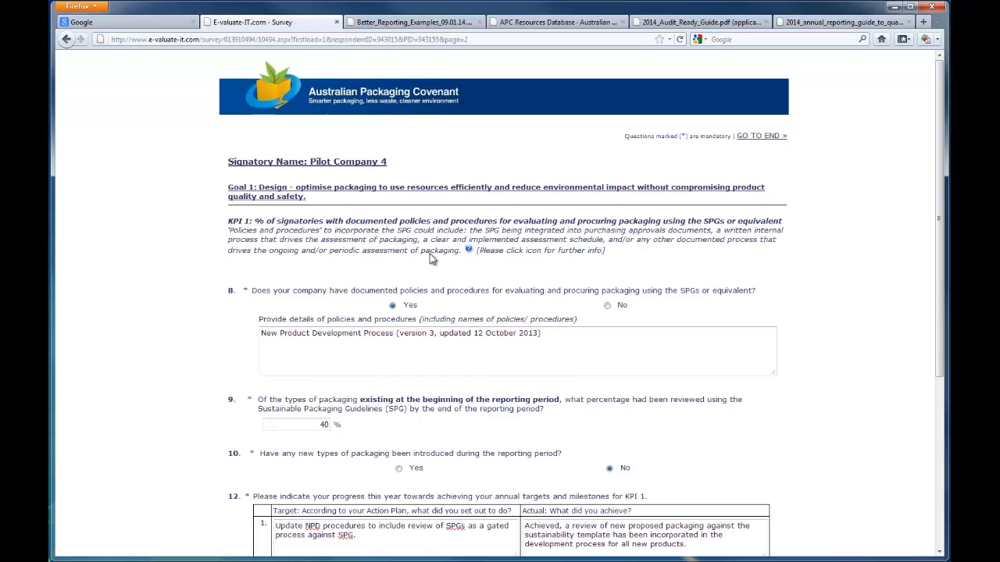
scroll(445, 265, down, 5)
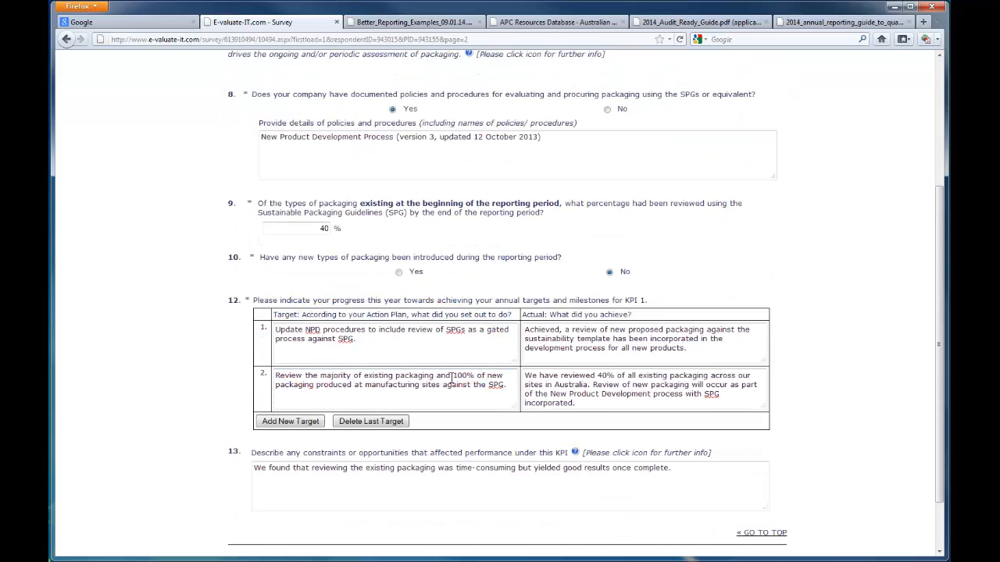
scroll(453, 382, up, 5)
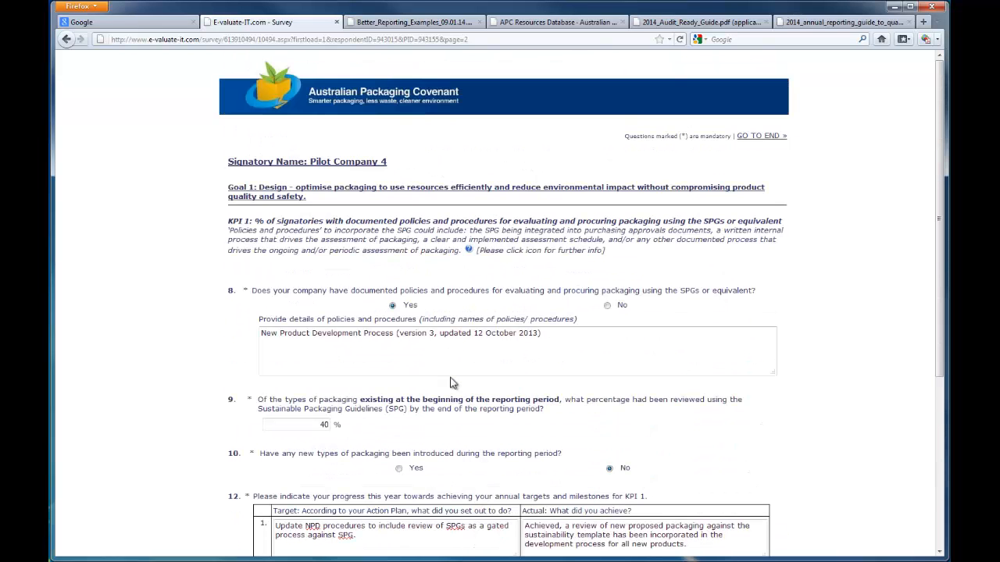
click(469, 250)
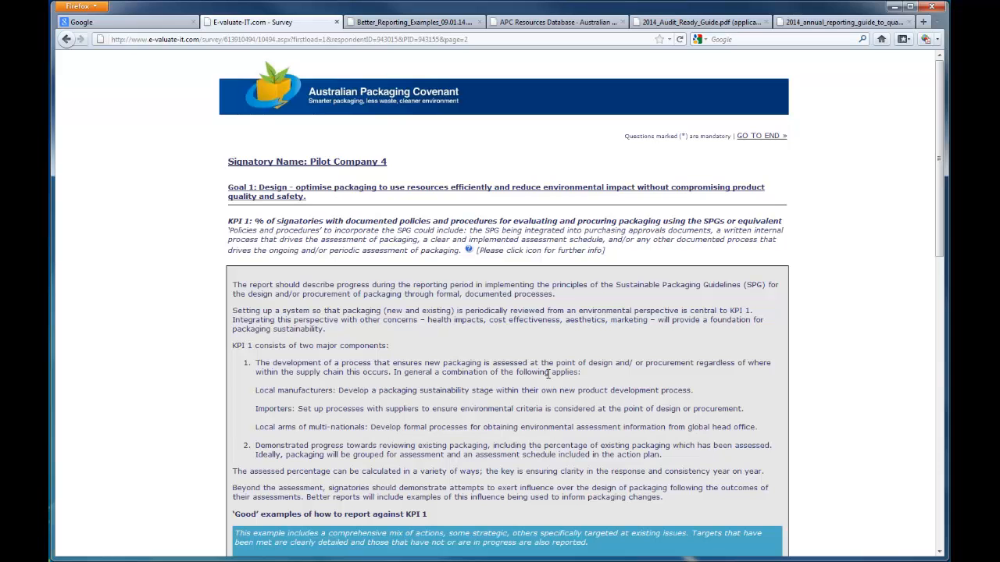
scroll(548, 373, down, 7)
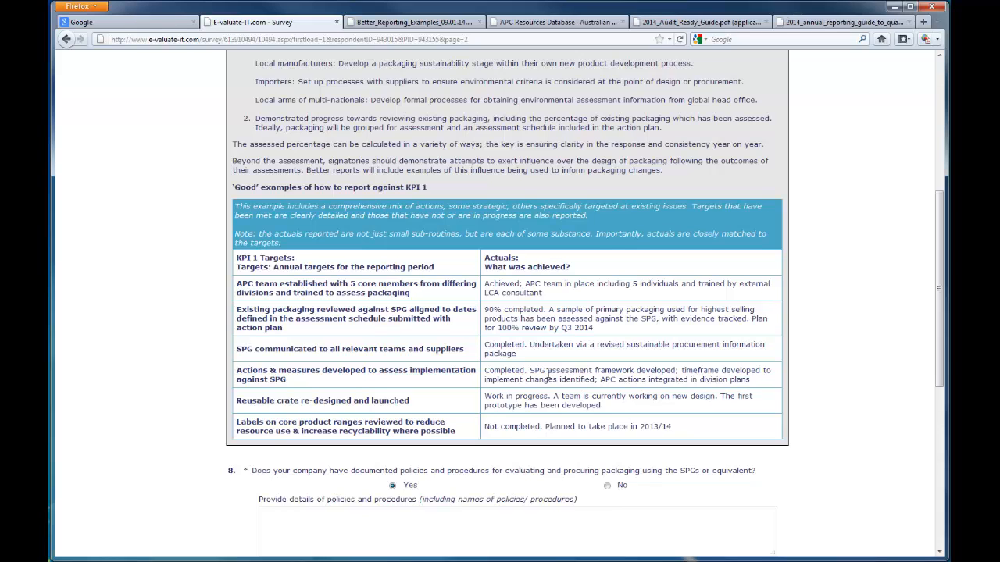
scroll(547, 373, up, 7)
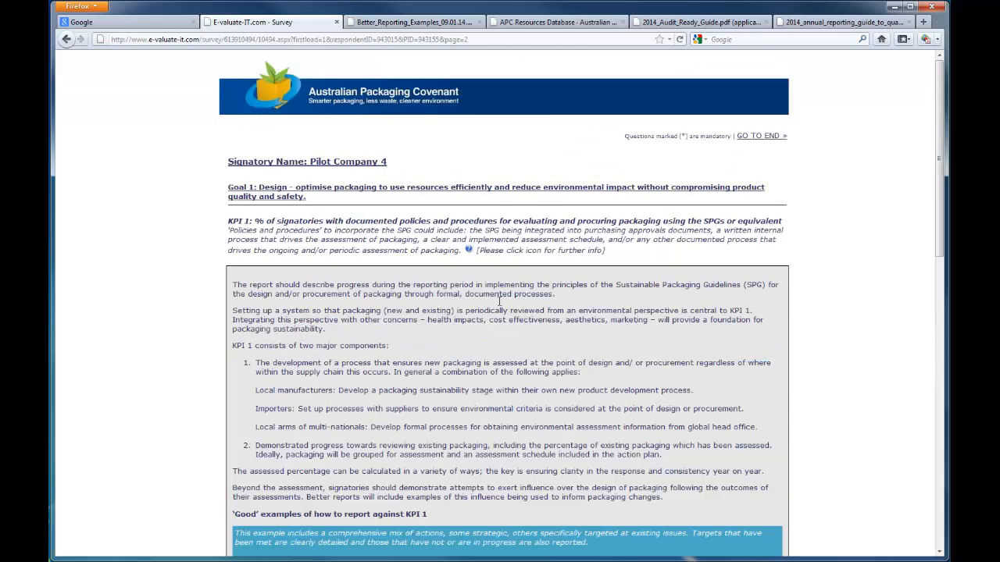
click(470, 252)
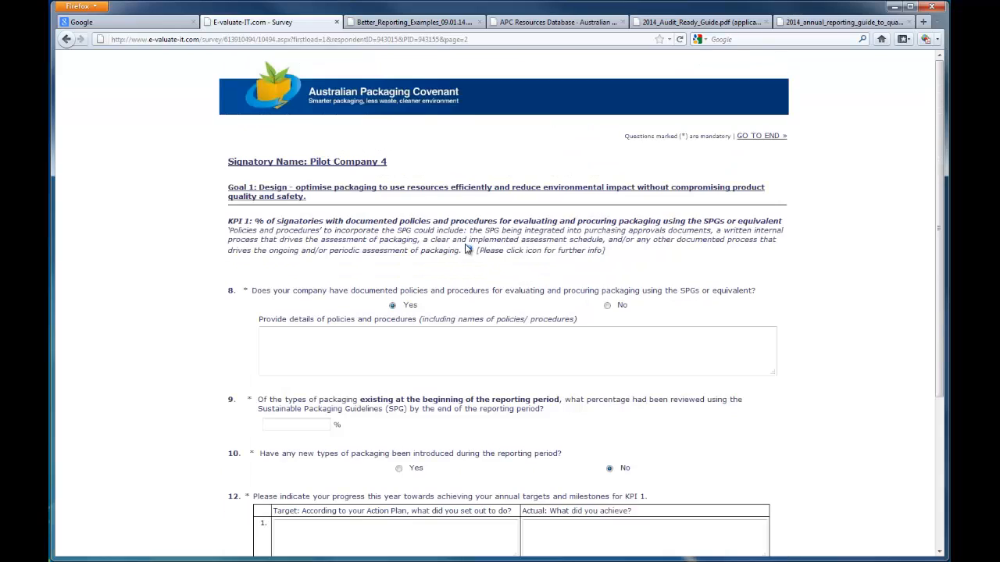
Step: Consult the KPI 1 target and actual example in the Better Reporting Examples document before returning to the survey
click(428, 26)
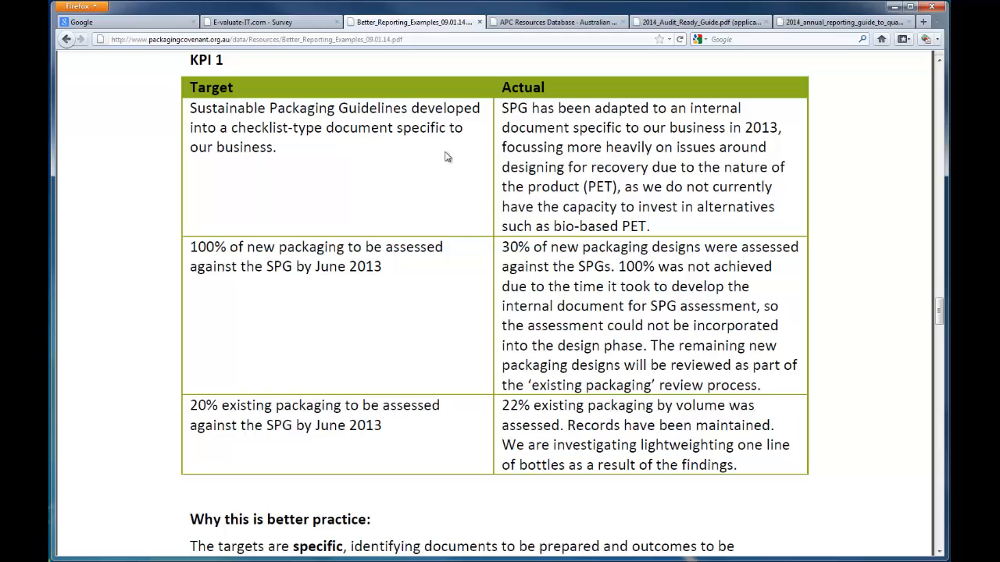
click(314, 23)
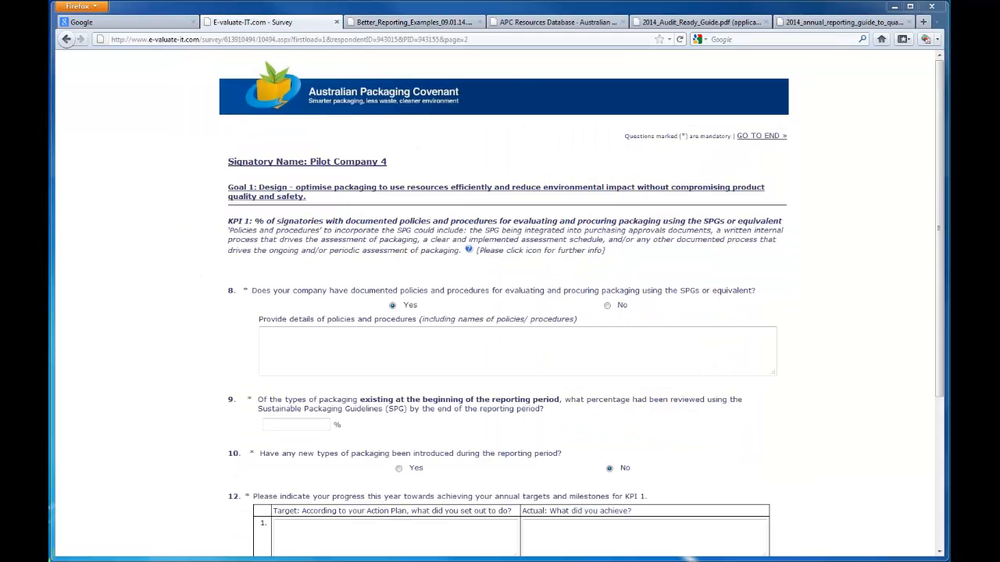
Step: Enter the policy details as "New Product Development Process (version 3, updated 12 October 2013)" and set the reviewed existing packaging percentage to 40
click(344, 351)
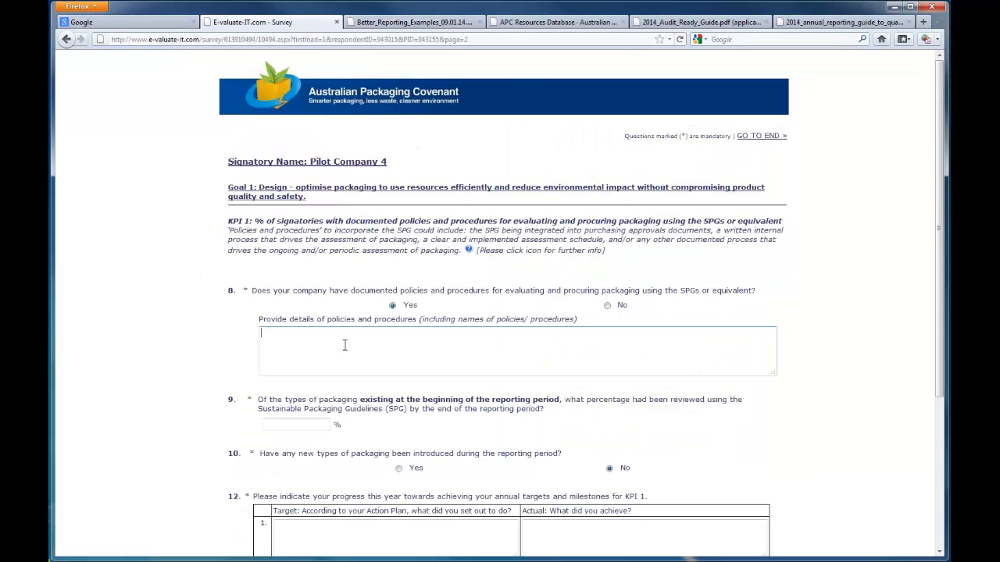
text(New Product Development Process (version )
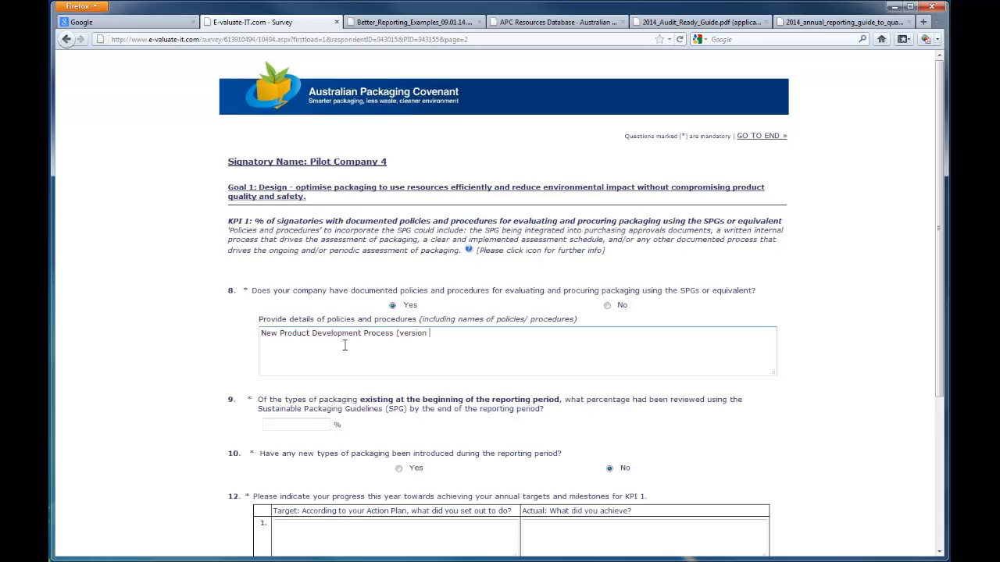
text(3, updated 12 October 2013)
click(312, 422)
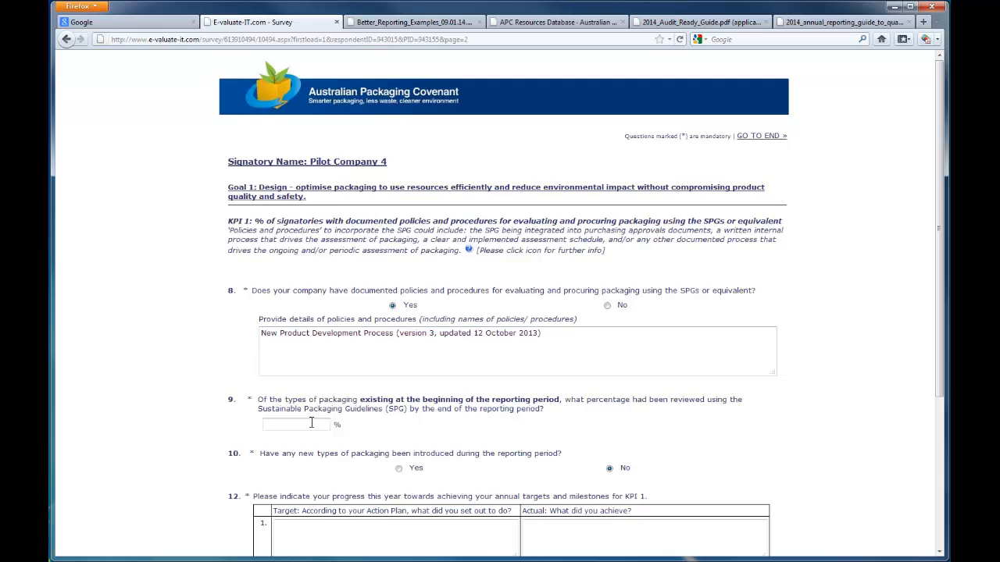
text(40)
Step: Enter the first KPI 1 target: "Updated NPD procedures to include review of SPG as a gated process."
scroll(418, 434, down, 3)
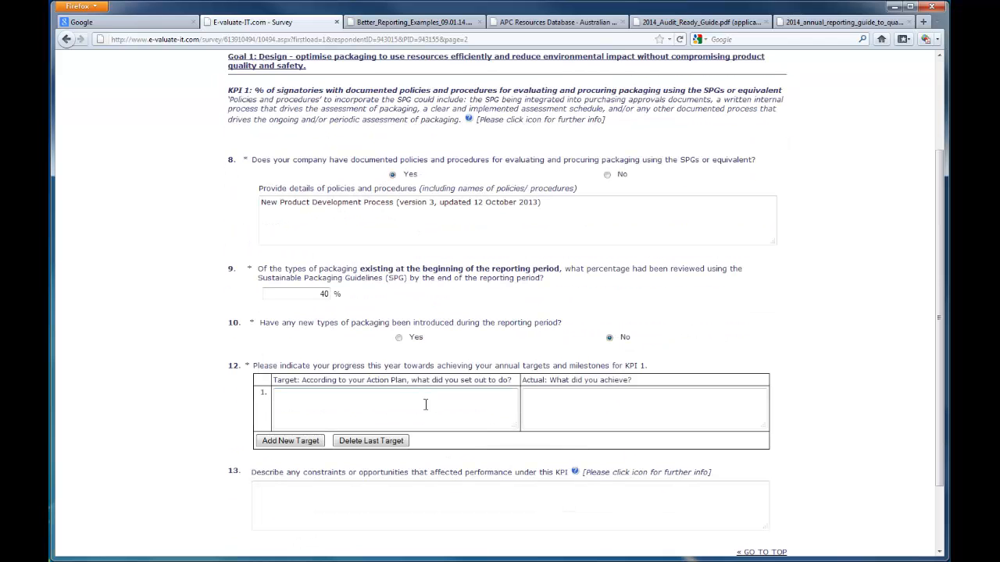
click(414, 404)
text(Updated NPD proce)
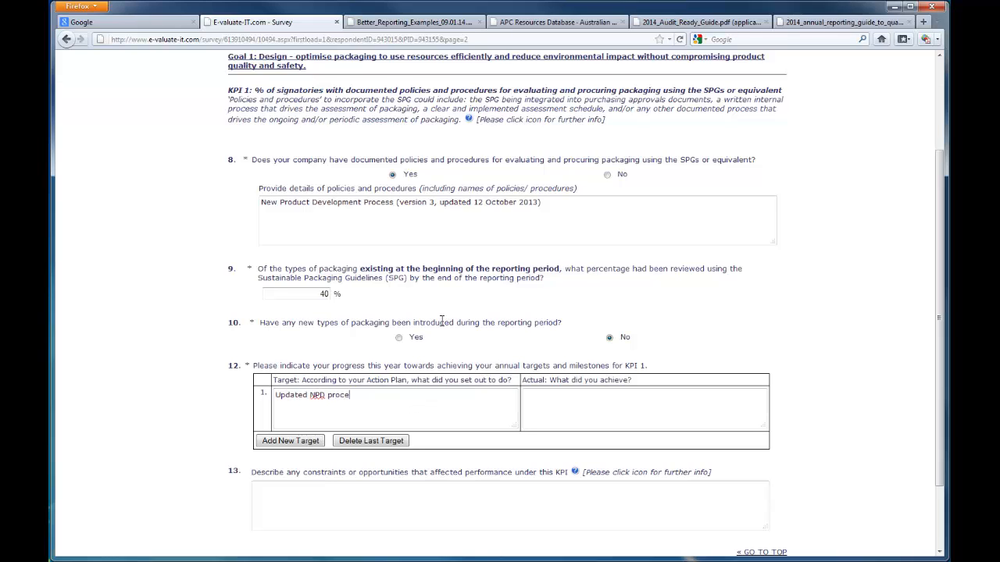
text(dures to include review of SPG as )
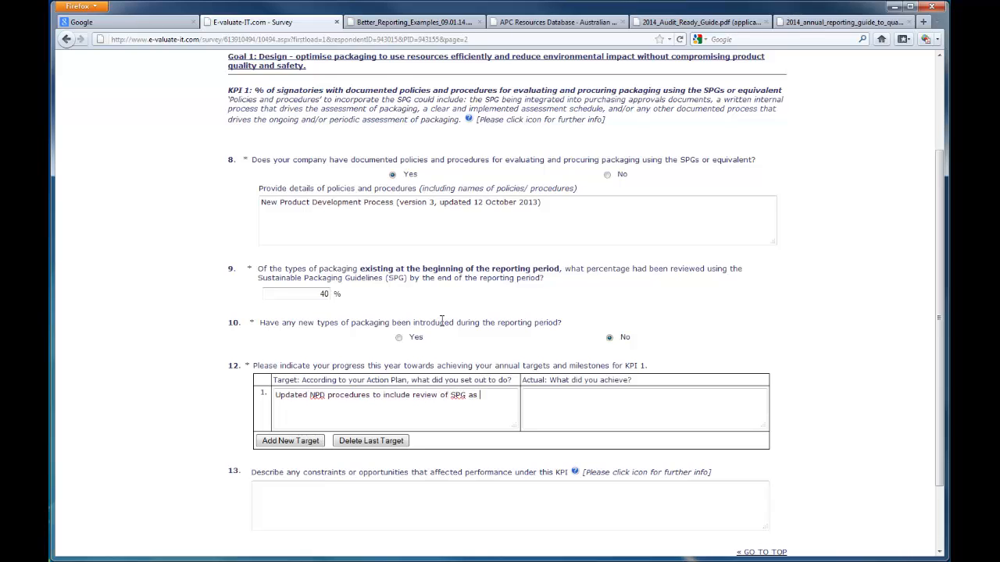
text(a gated process.)
Step: Enter the first target's actual: "Achieved, SPG have been adapted and incorporated in the development process for all new products."
click(636, 406)
text(Achie)
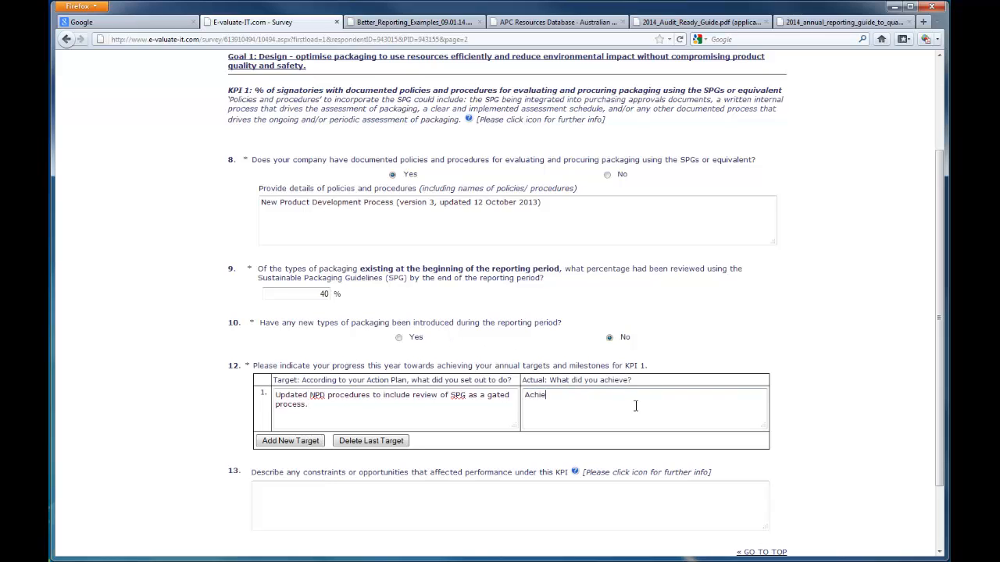
text(ved, SPG have been adapted and incorporate)
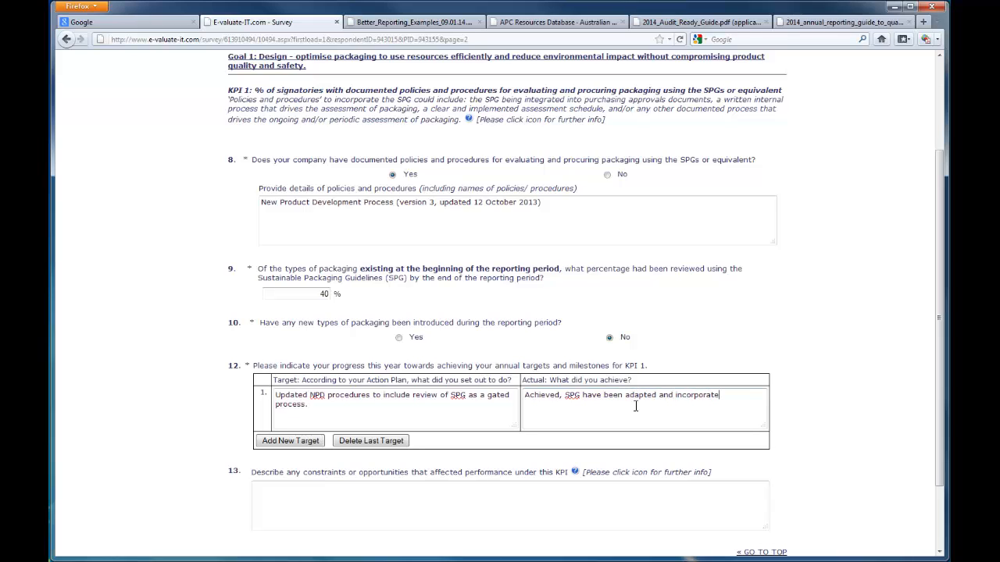
text(d in the development process for all new products.)
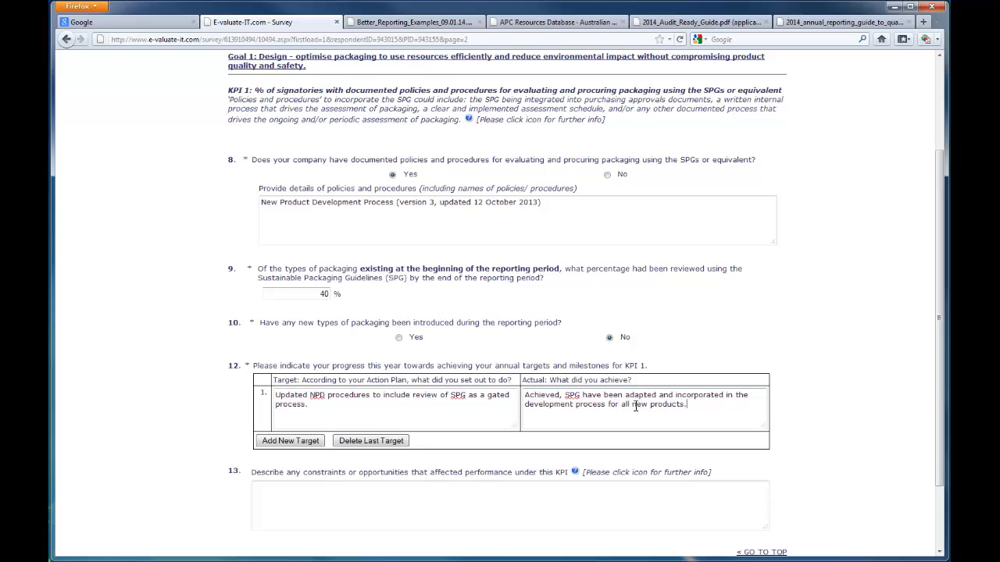
Step: Add a second target row reading "Review 20% existing packaging and 100% of new packaging produced at manufacturing sites against the SPG."
click(309, 441)
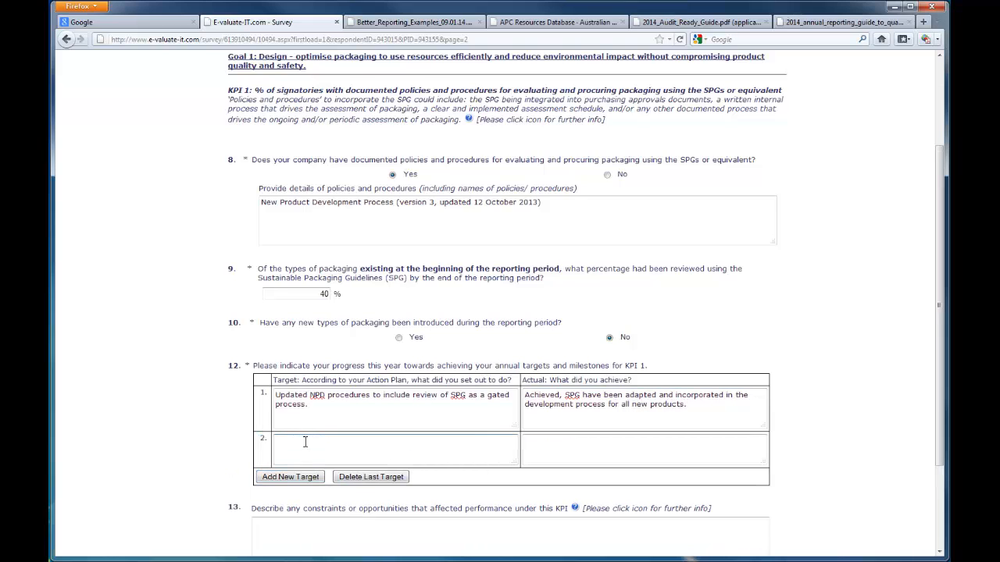
text(Review 20% existing packaging and 100%)
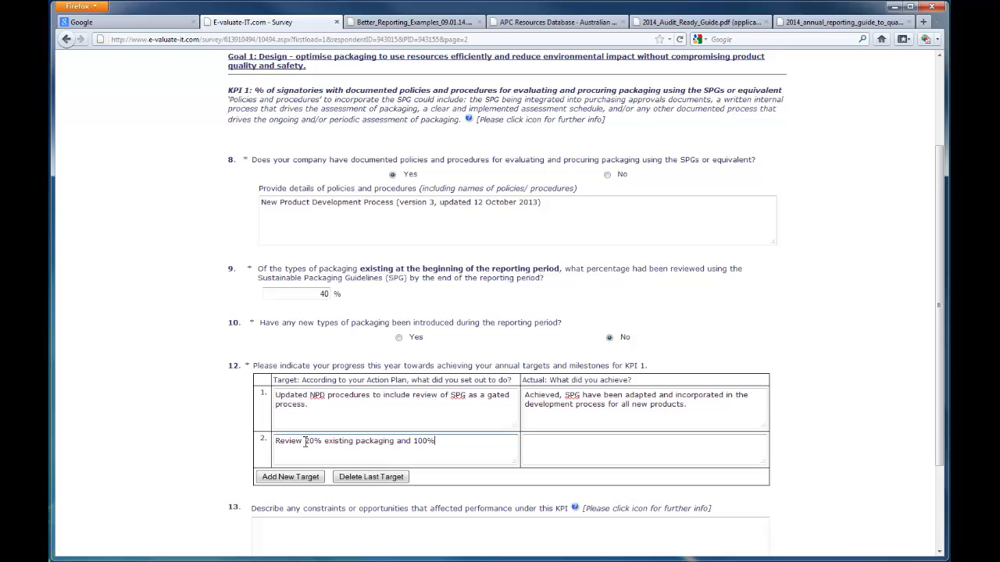
text( of new packaging produced at manufacturing )
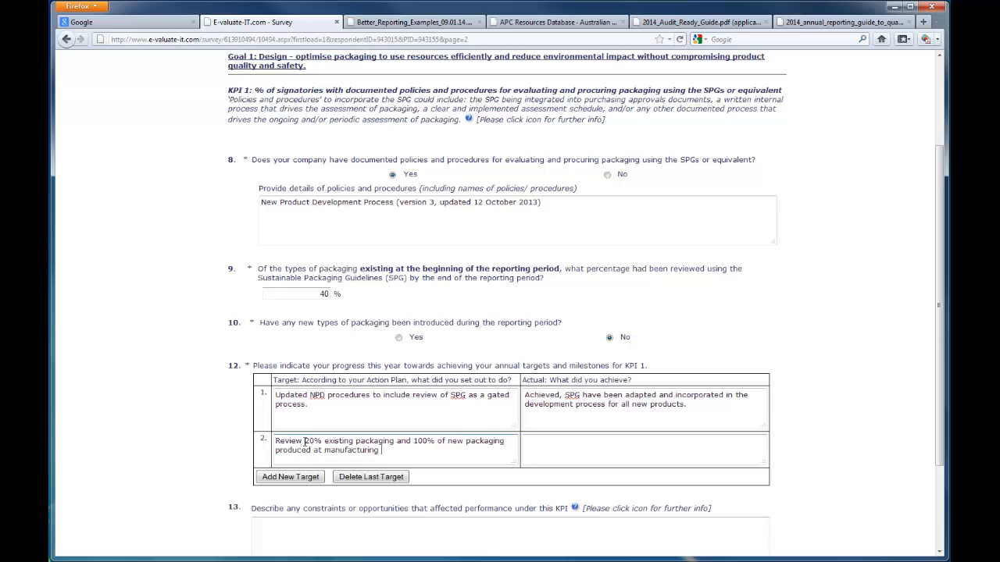
text(sites against the SPG.)
key(Tab)
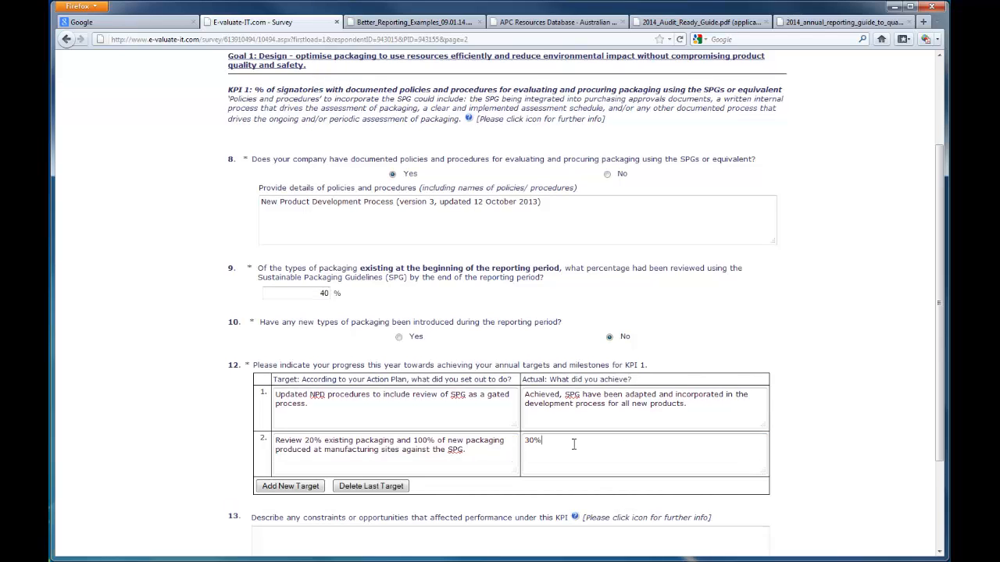
Step: Enter the second target's actual, stating 30% of existing packaging across Australian sites was reviewed and new packaging review occurs via the SPG-incorporated New Product Development process
text(30%)
key(BackSpace)
key(BackSpace)
key(BackSpace)
text(We have reviewed )
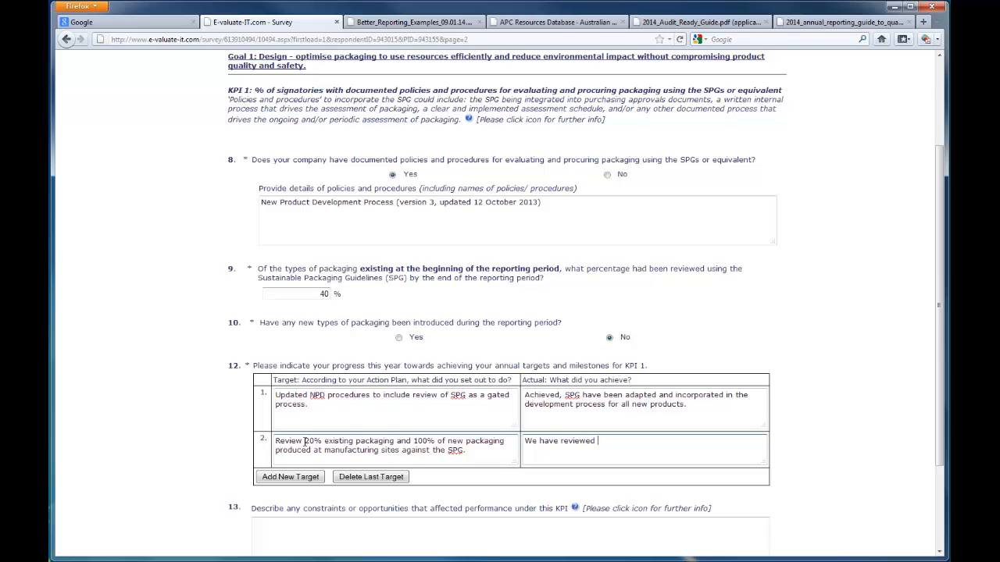
text(30% of all existing packaging acros)
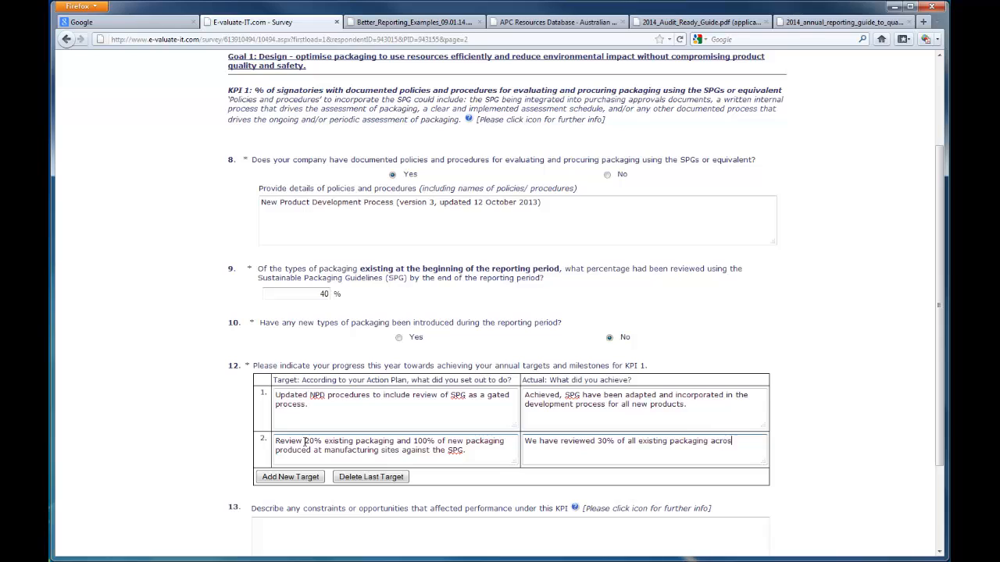
text(s our sites in Australia. Review of new)
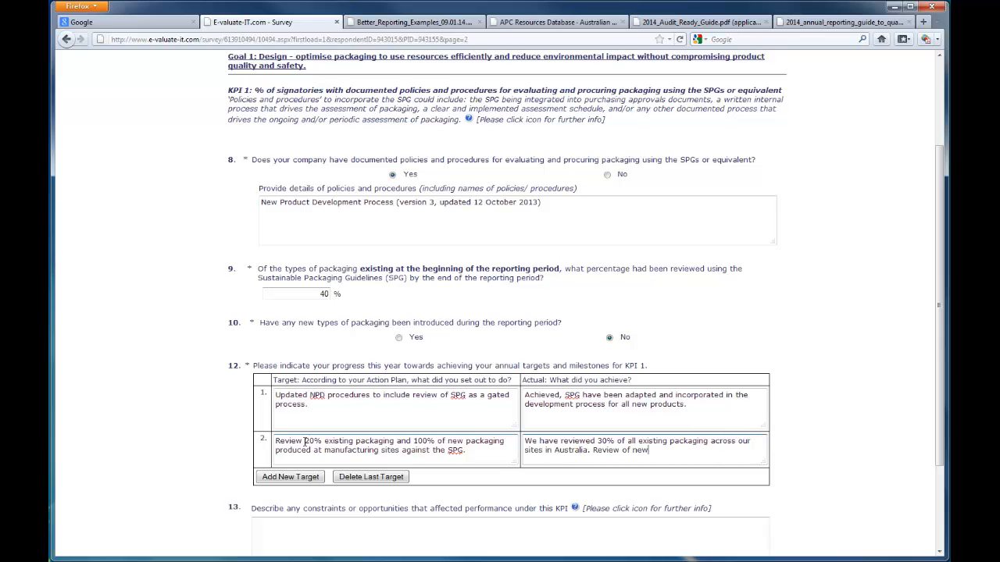
text( packaging will occur as part of the New Pr)
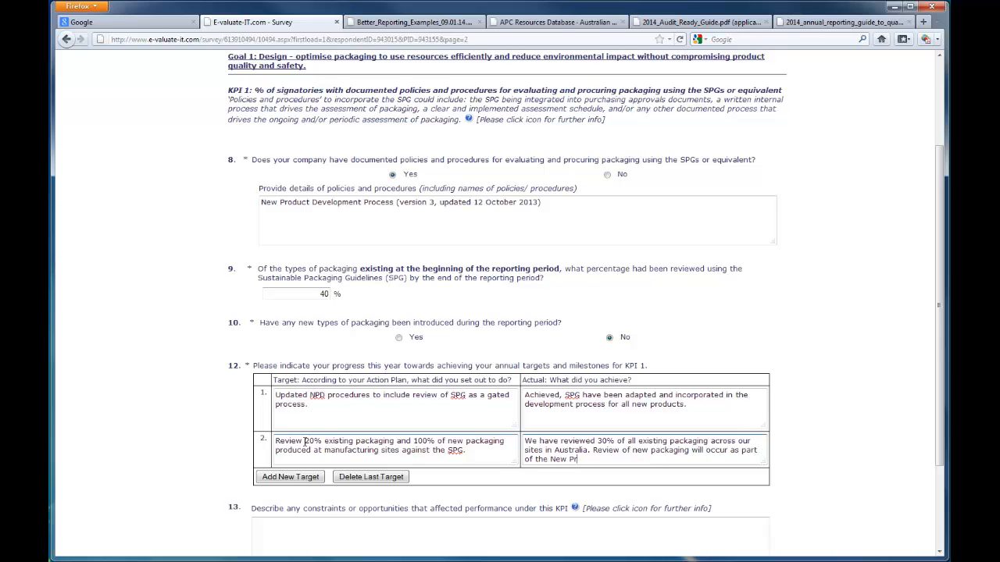
text(oduct Development process with SPG)
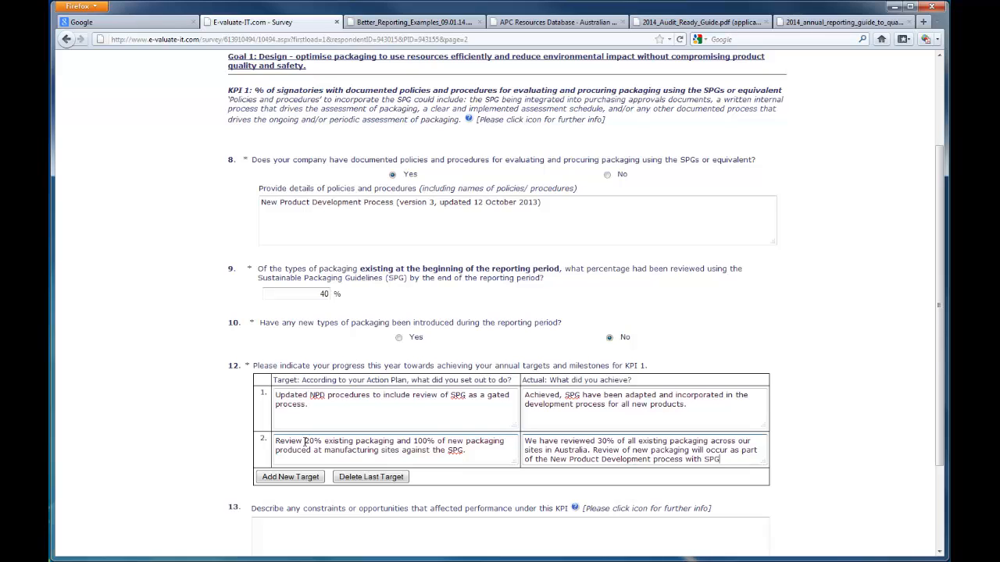
text( incorporated.)
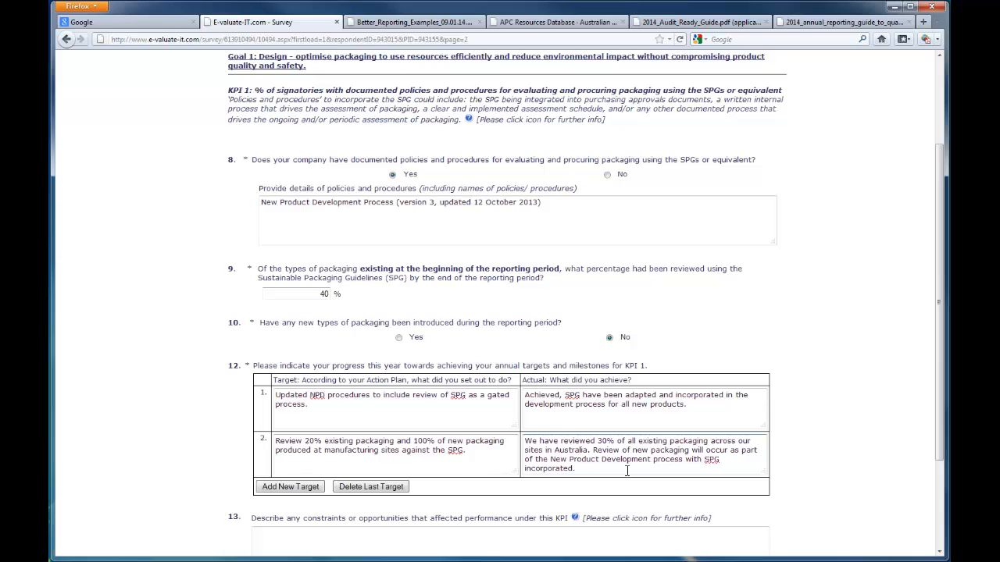
Step: Add a third target row reading "new target" and delete it again
click(288, 486)
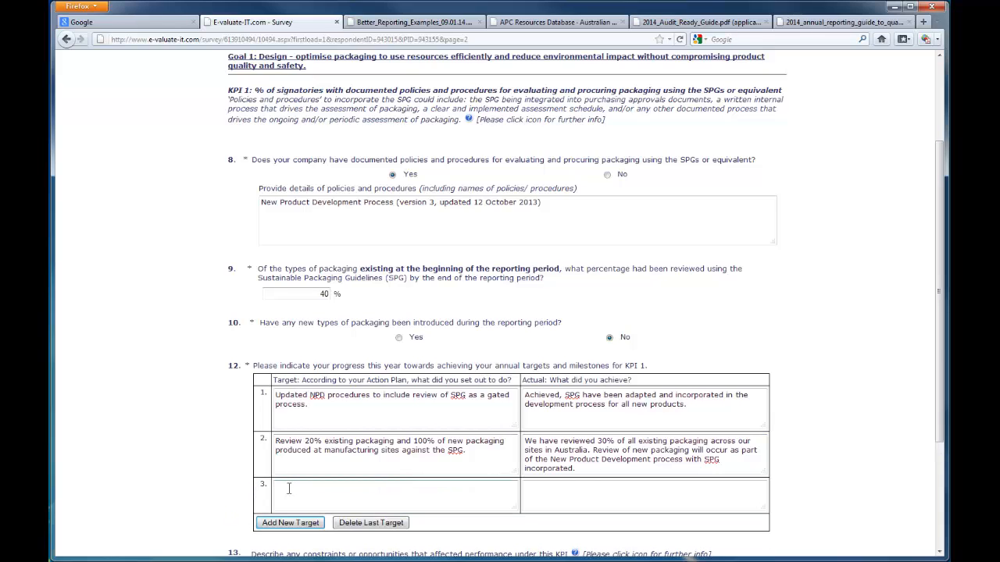
click(288, 488)
text(new target)
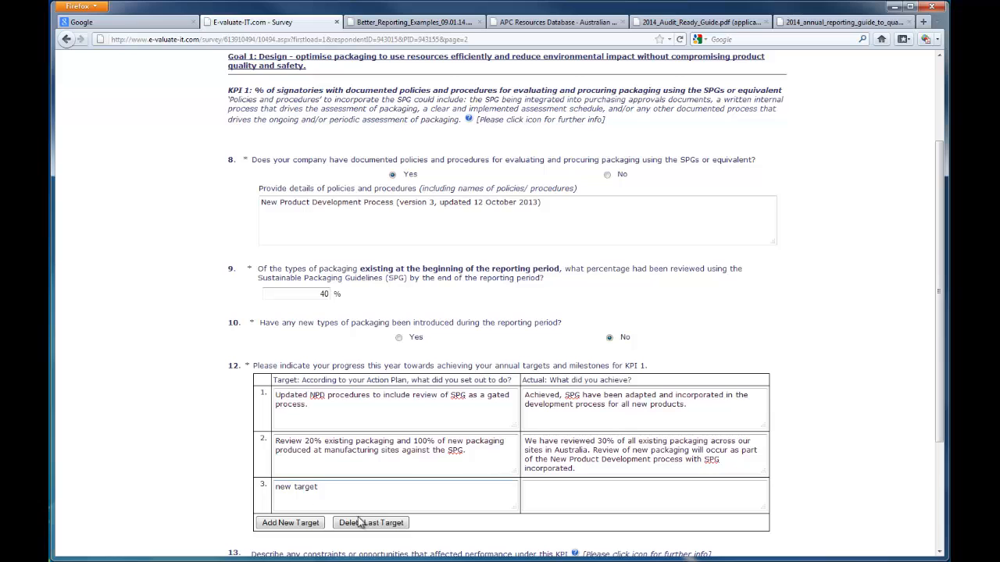
click(364, 523)
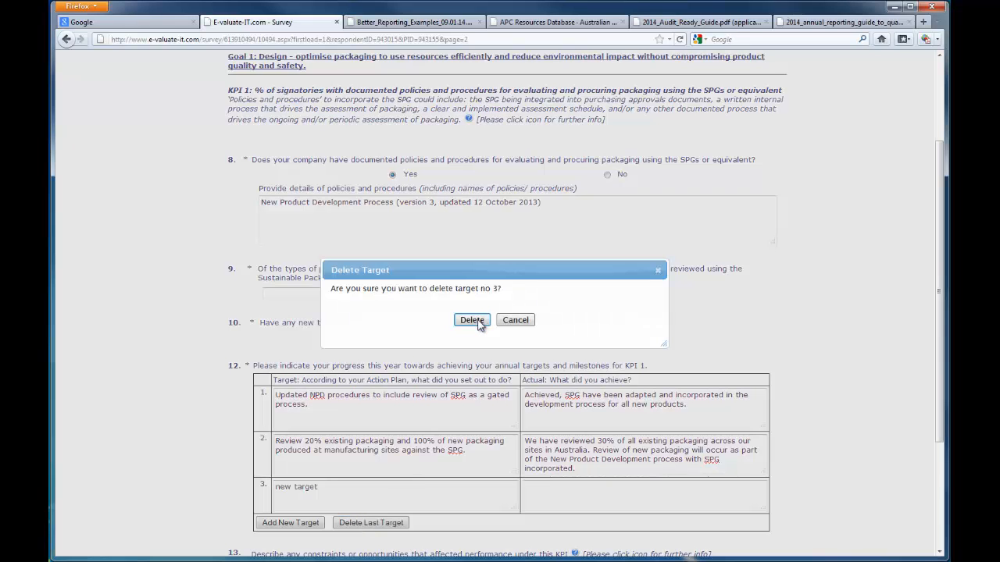
click(472, 321)
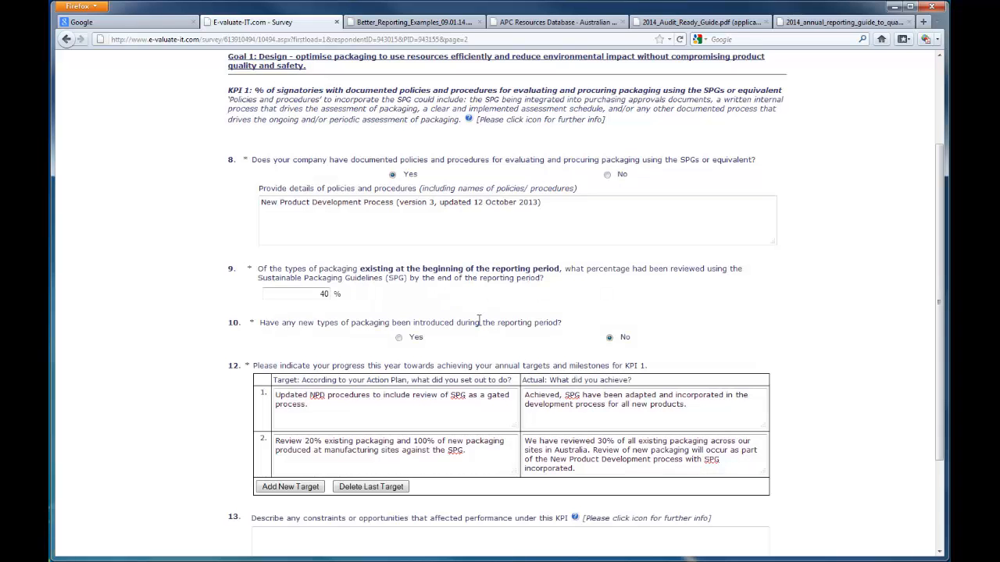
Step: Describe the KPI 1 constraints: 10% of existing packaging reviewed with the full SPG questionnaire, then methods changed by simplifying the SPG to align with current processes
scroll(478, 321, down, 3)
click(372, 408)
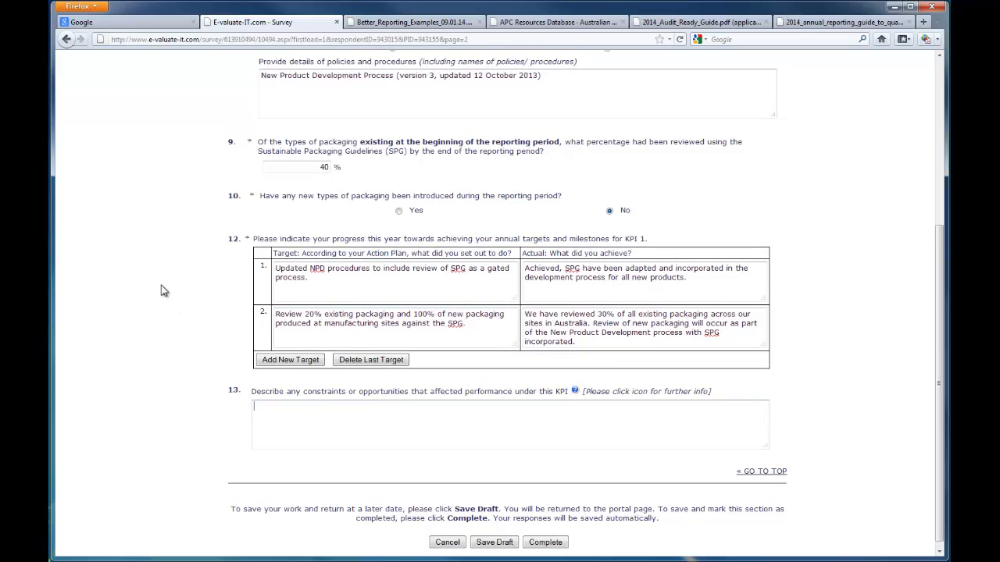
text(We reviewed 10% of our existing packag)
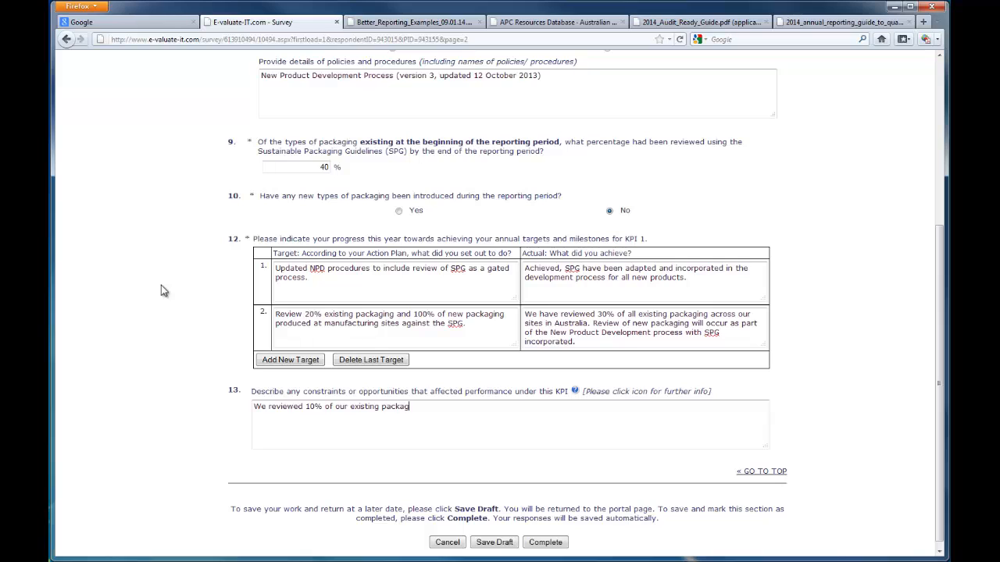
text(ing using the full SPG questionnaire and then chan)
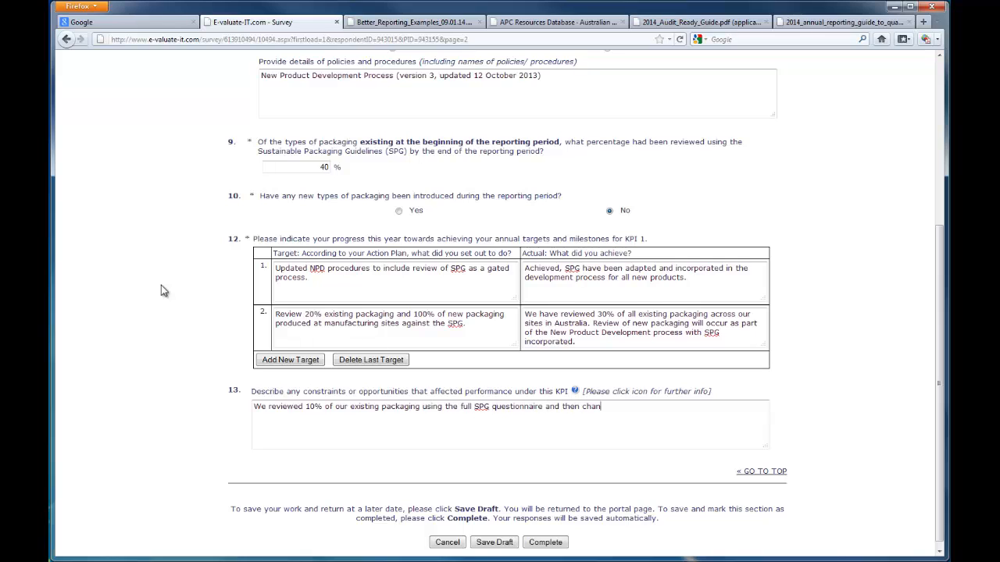
text(ged our methods by simplifying the SPG so )
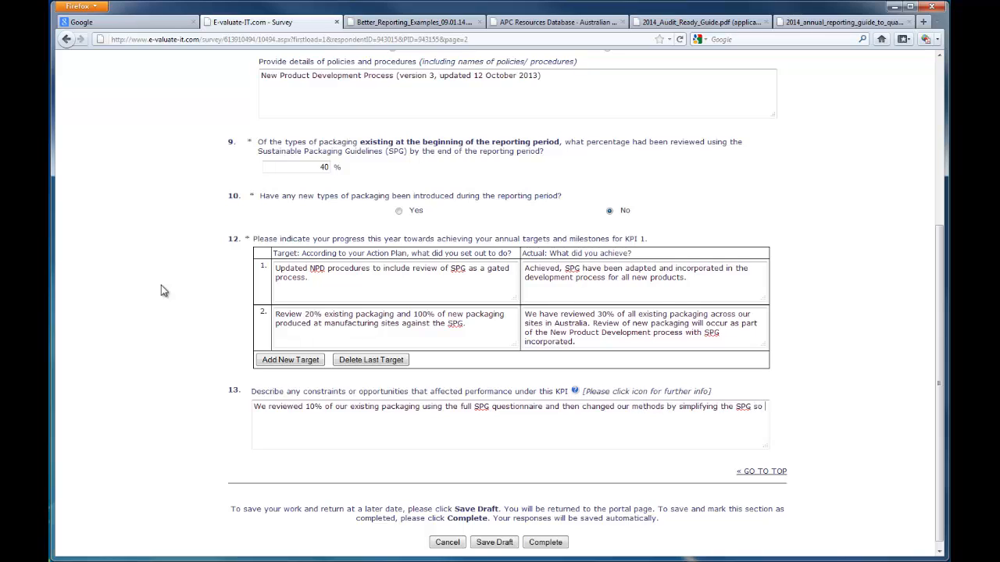
text(that they aligned better with our current proce)
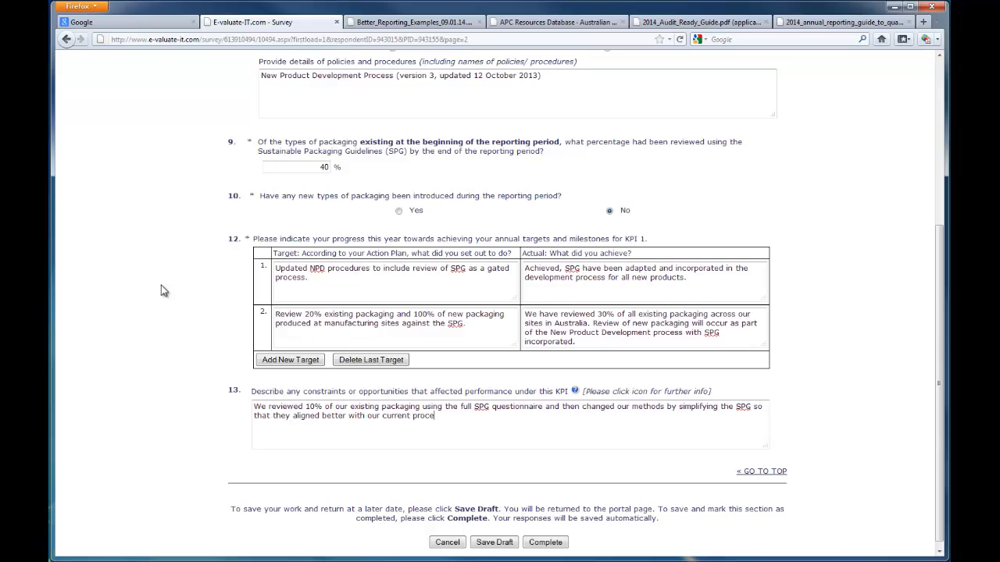
text(sses and were more streamlined.)
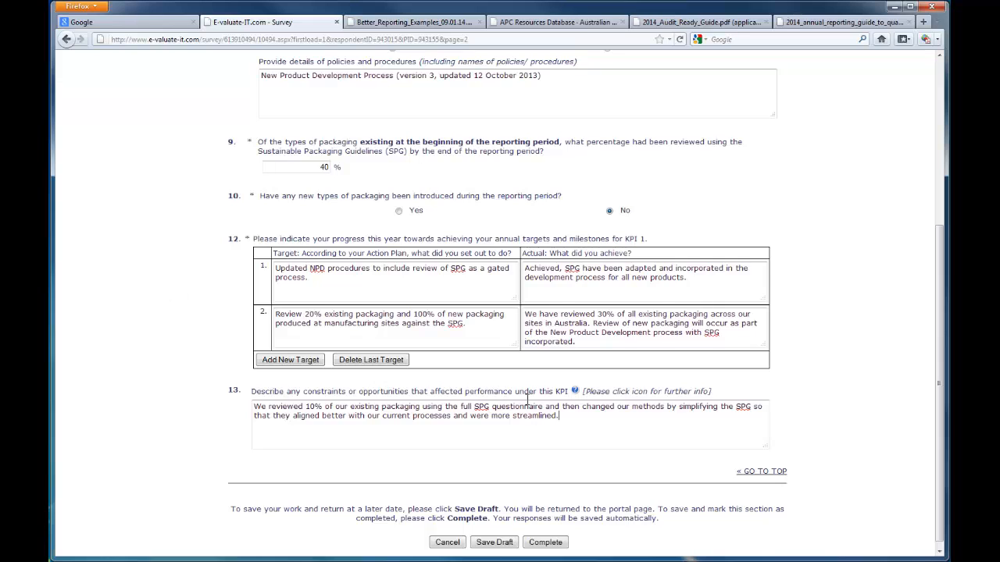
Step: Check the constraints question's further-info guidance and mark the KPI 1 section as complete
click(575, 391)
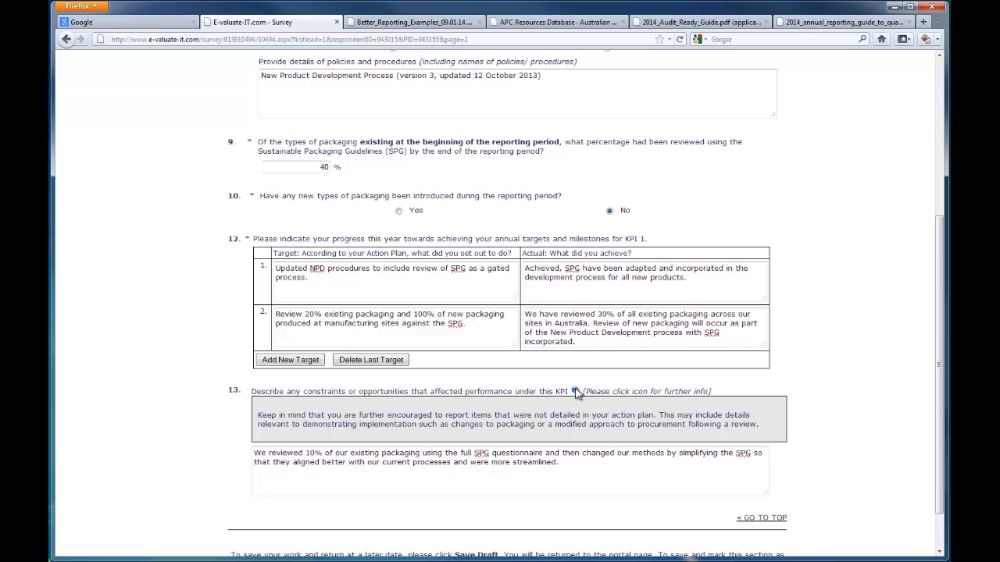
click(575, 390)
scroll(547, 469, down, 1)
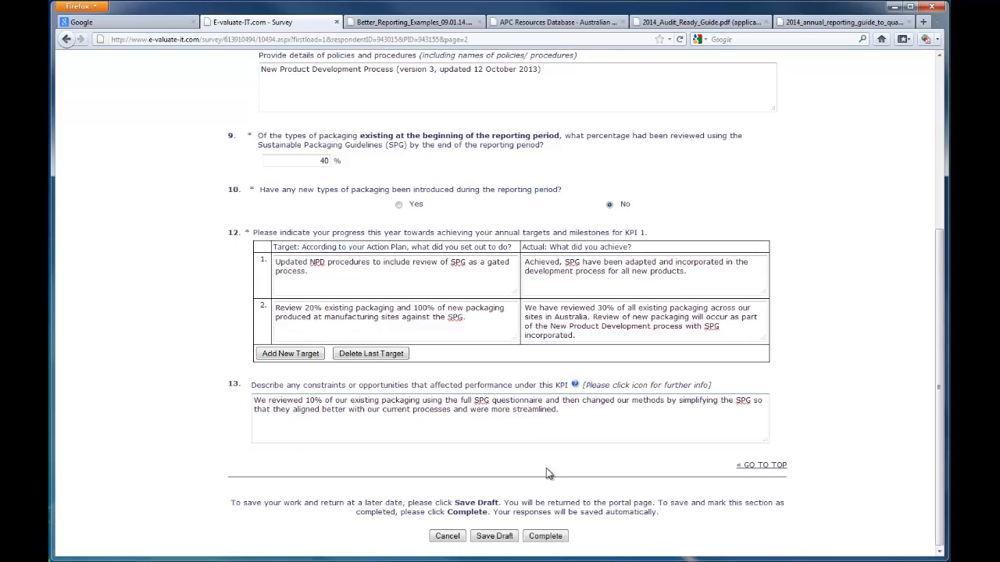
click(545, 537)
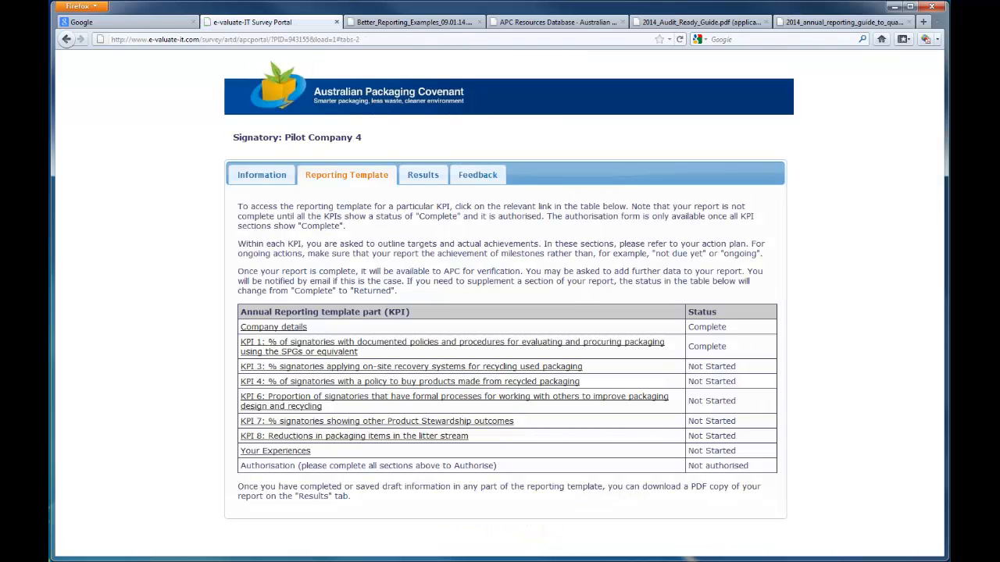
Step: Open the KPI 3 section of the reporting template
click(332, 371)
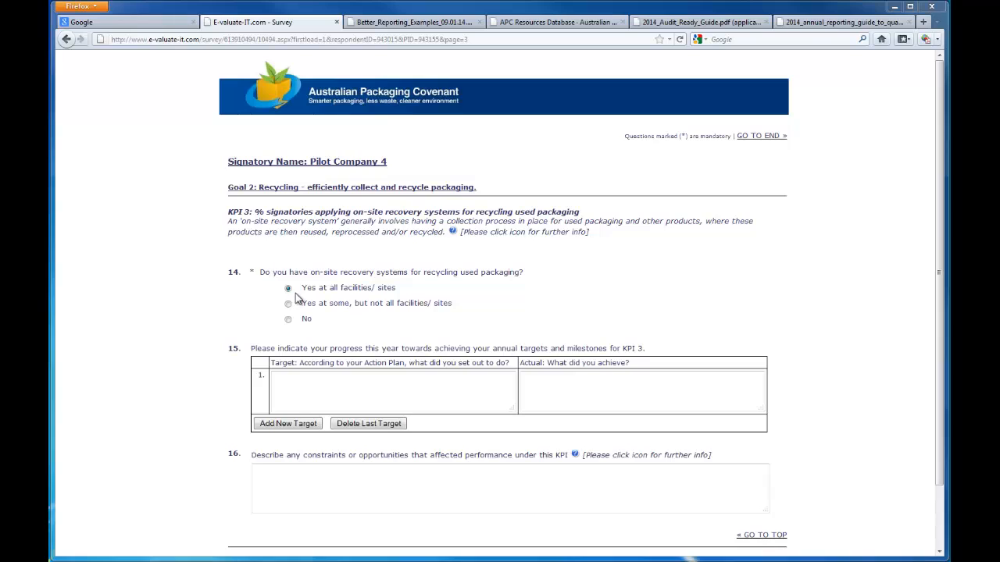
Step: Enter the KPI 3 target: "Existing on-site recycling system, handling cardboard, paper and timber, reviewed and maintained"
click(314, 388)
text(Exis)
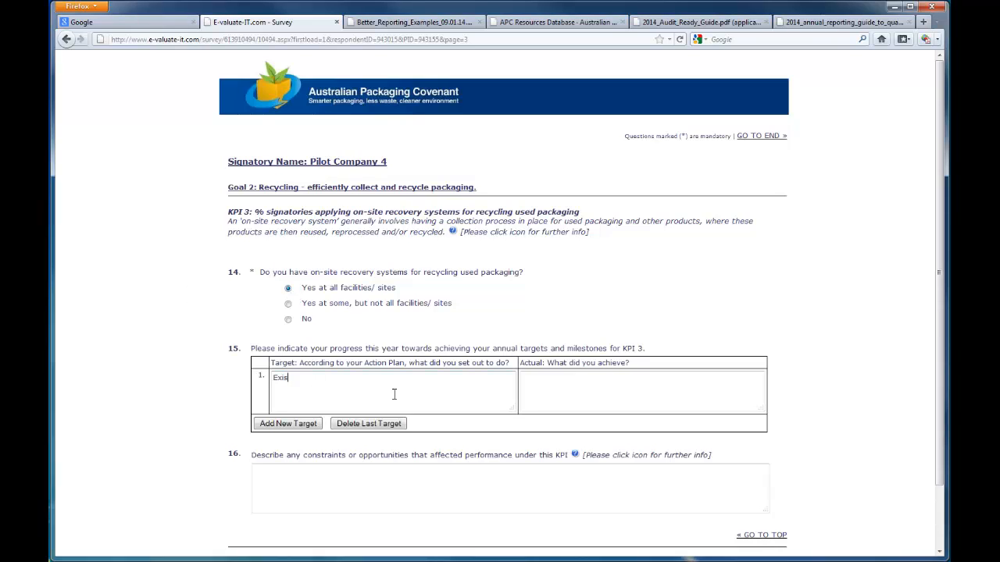
text(ting on-site recycling system, handling card)
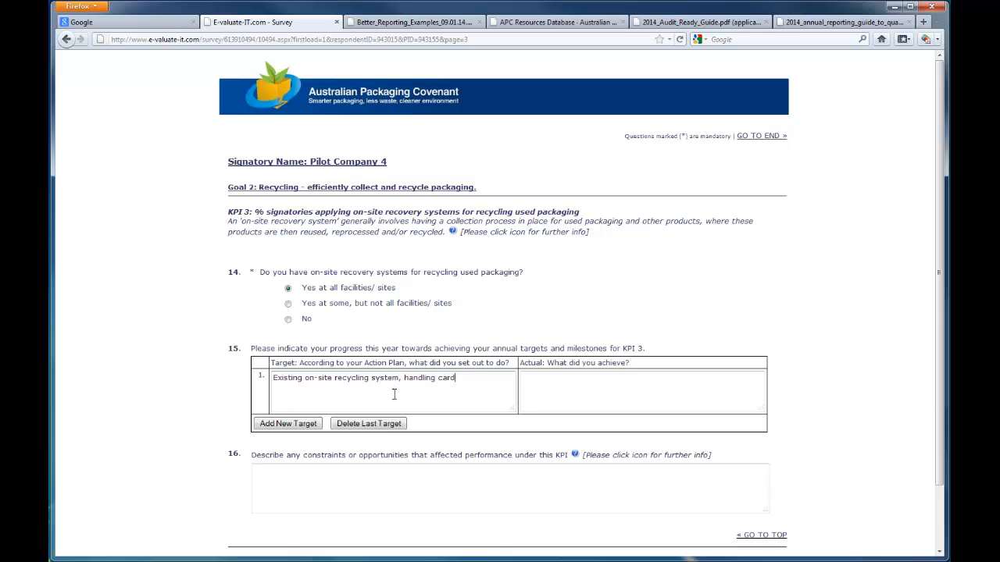
text(board, paper and timber, reviewed and maintained.)
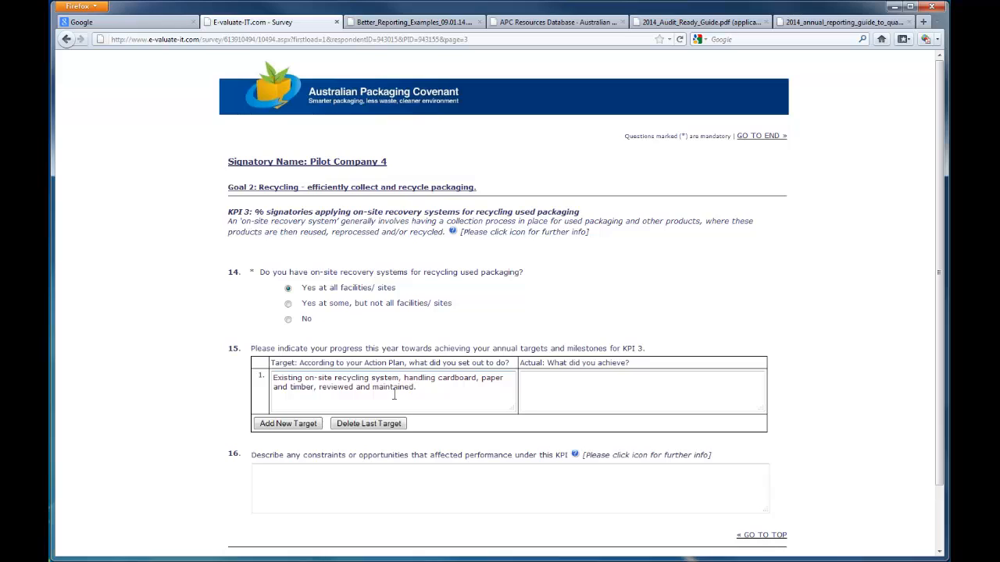
Step: Enter the achievement: review completed, alternate handling method to minimise cardboard damage identified to improve recycling rate, and implemented
key(Tab)
text(Review com)
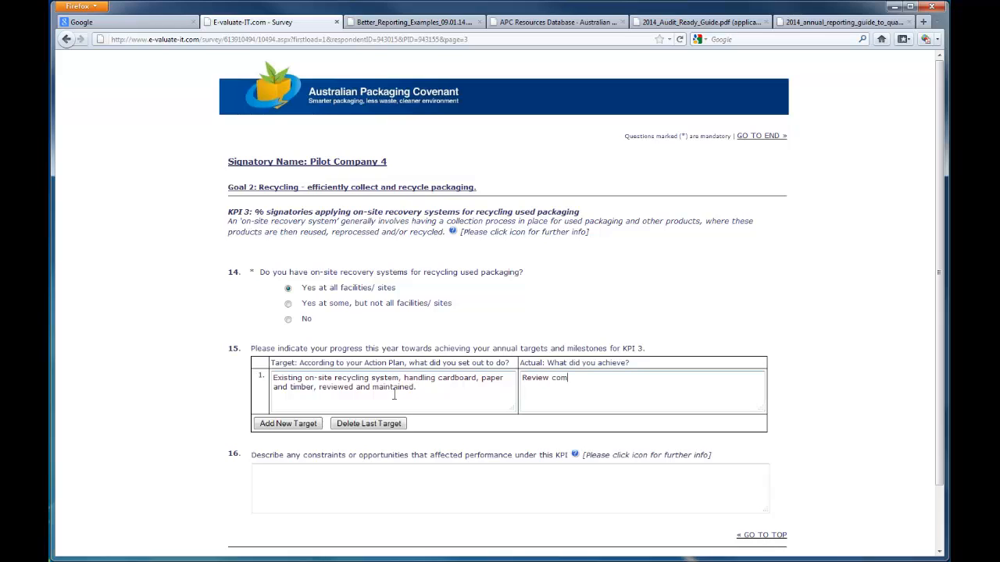
text(pleted. Opportunities identified to improve recy)
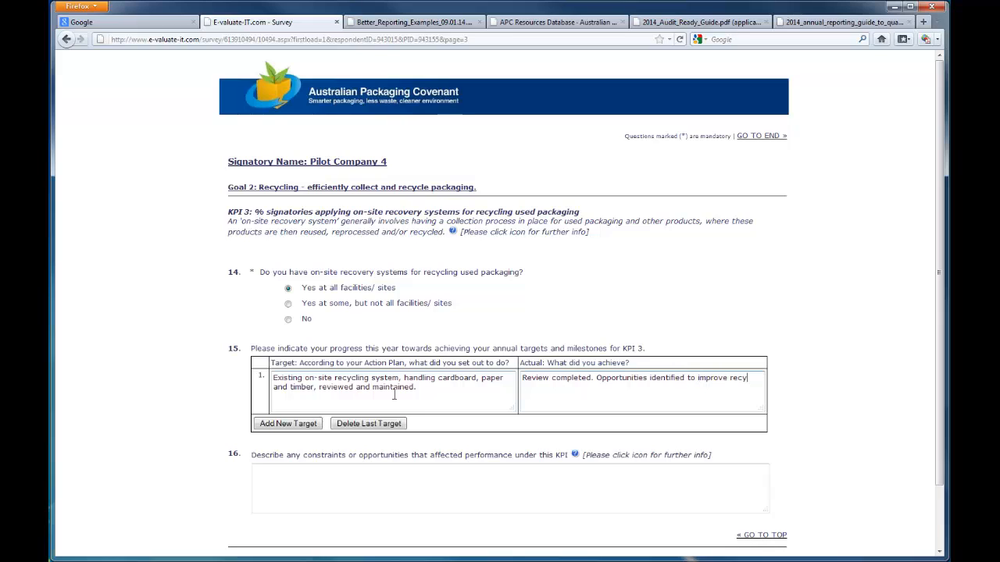
text(cling rate included as)
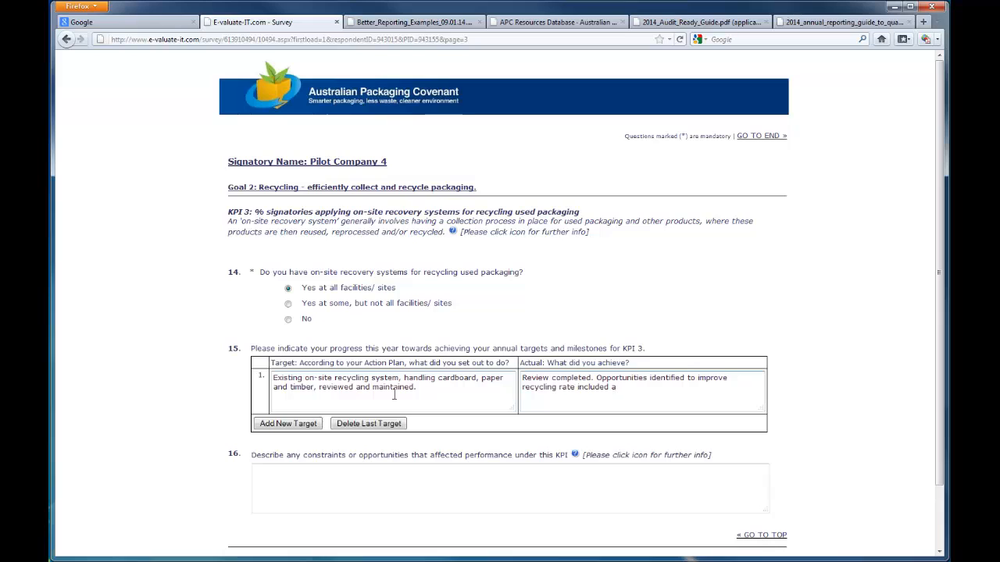
key(BackSpace)
text(n alternate handling method to mi)
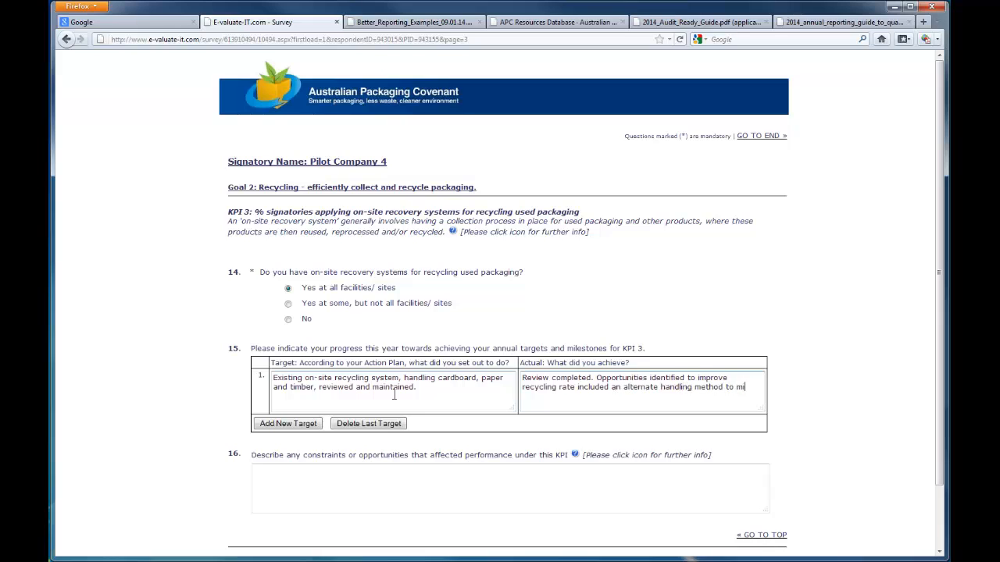
text(nimise cardboard damage, )
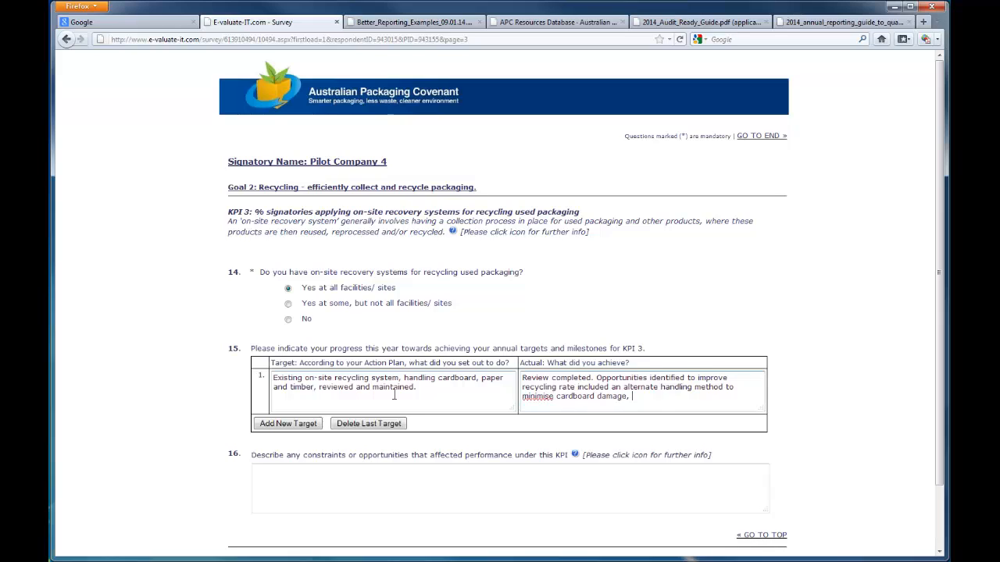
text(which has been implemente)
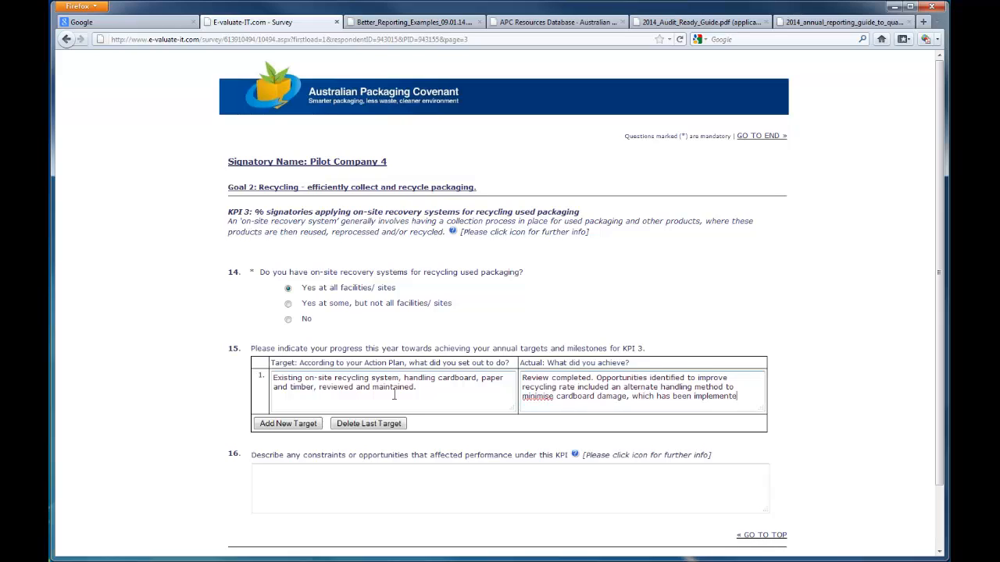
text(d. Annual results of recycling )
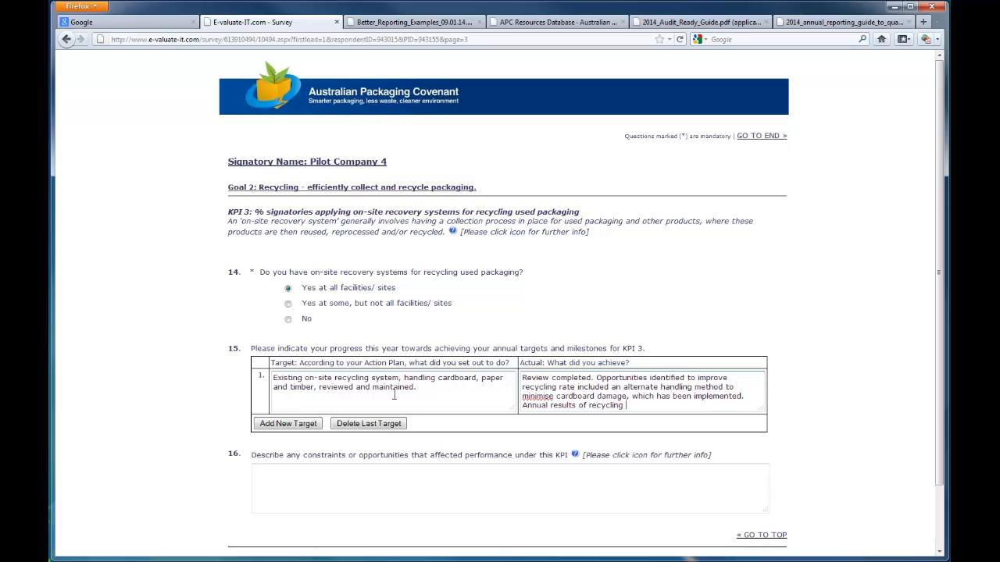
text(2013:)
Step: Add annual recycling results for 2013, starting with cardboard: 107 tonnes (3% increase on 2012)
key(Return)
text(Cardboard)
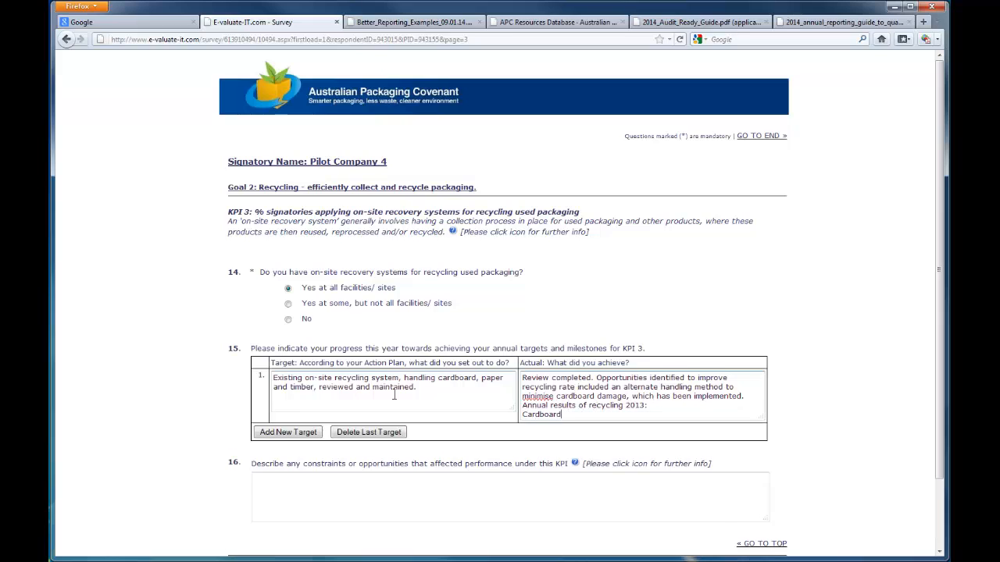
text(: 107 tonnes (3% increase on 2012))
Step: Add result lines for paper, 4.6 tonnes (2.2% increase on 2012), and timber, 14.3 tonnes (1.4% decrease on 2012)
key(Return)
text(Paper: )
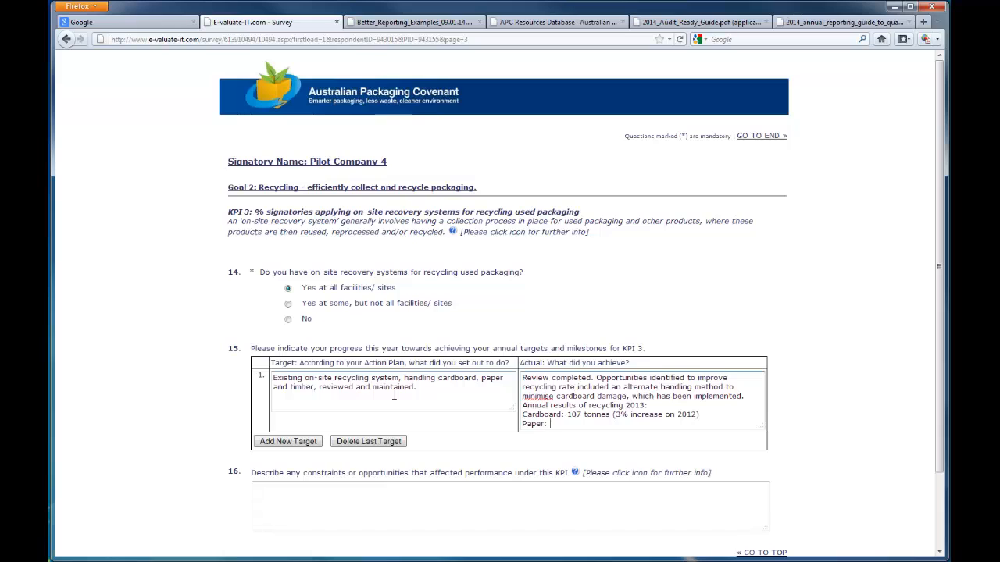
text(4.6 tonnes (2.2% increase on 2012))
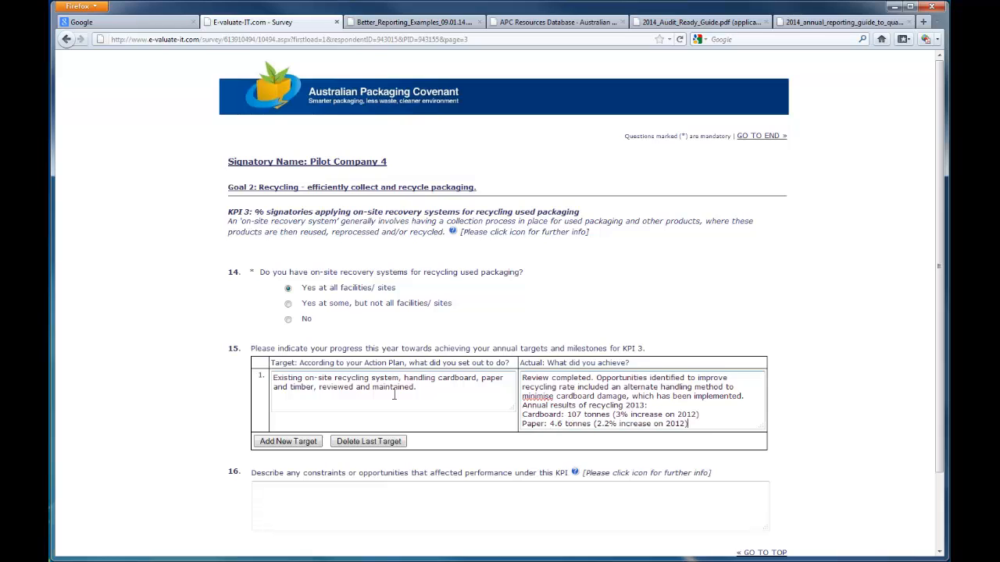
key(Return)
text(Timbe)
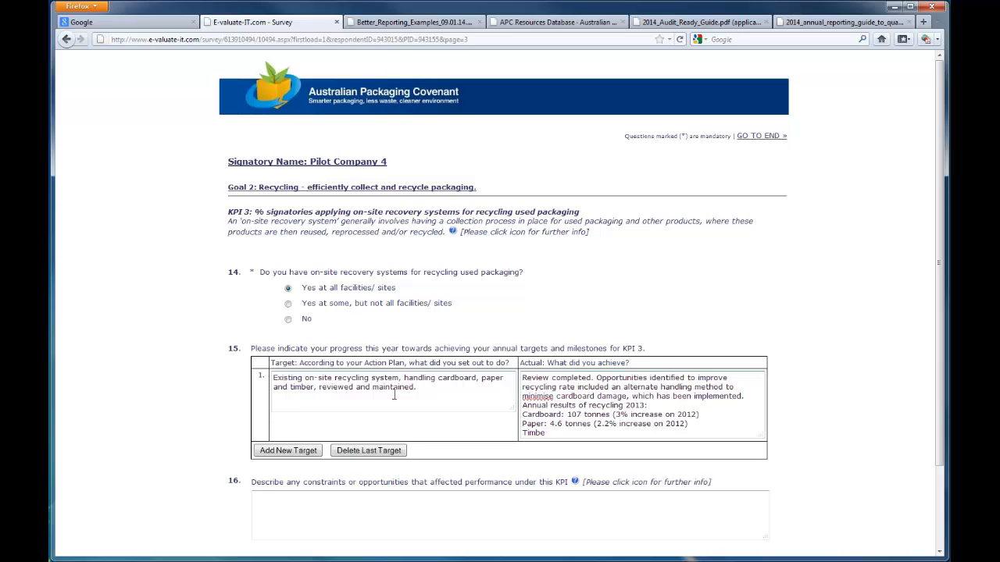
text(r: 14.3 tonnes (1.4% decrease on 2012))
key(Return)
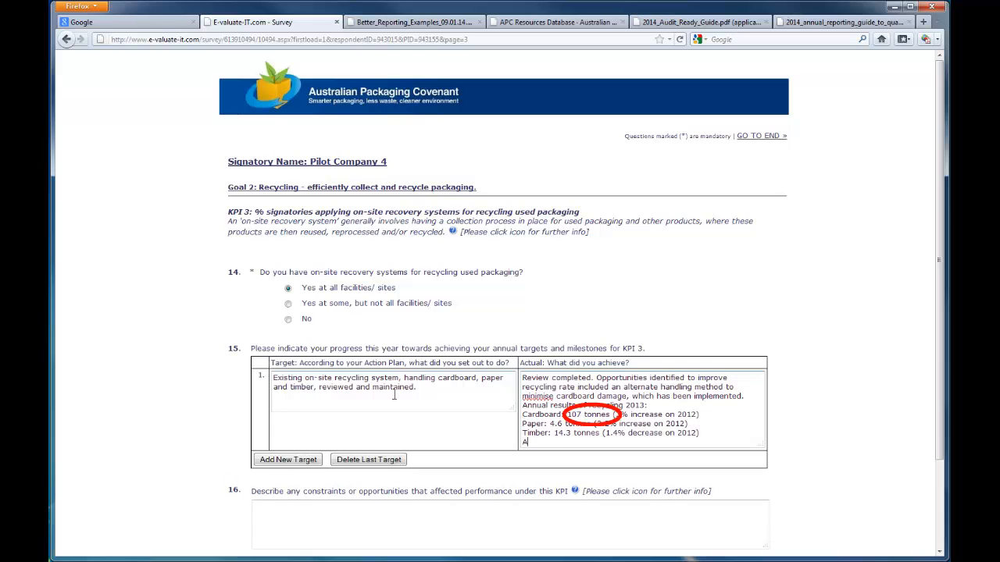
Step: Add annual waste to landfill: 15.4 tonnes of damaged/dirty materials, a decrease of 3% by weight
text(Annual waste to landfill:)
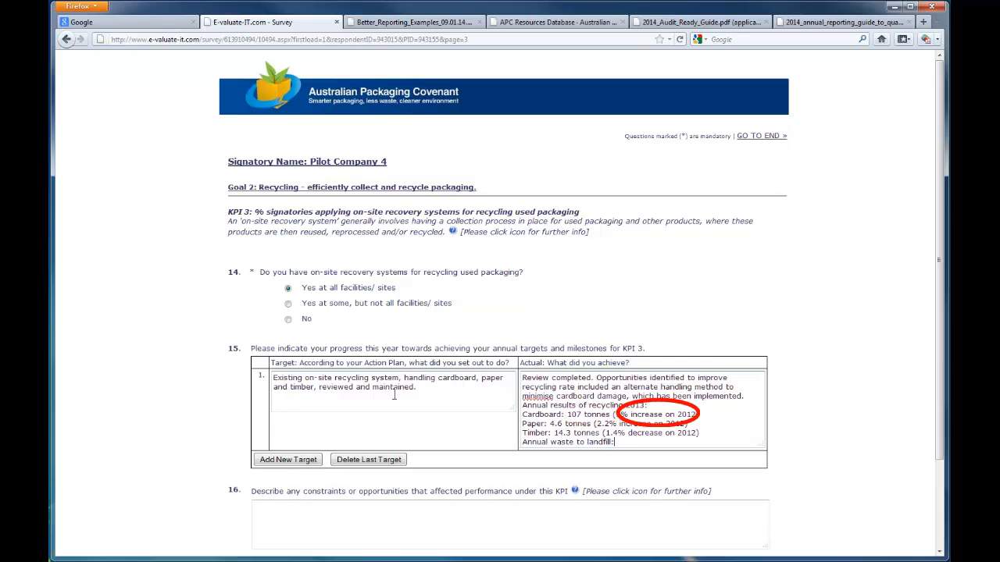
text( 15.4 tonnes, consisting of damaged/dirty )
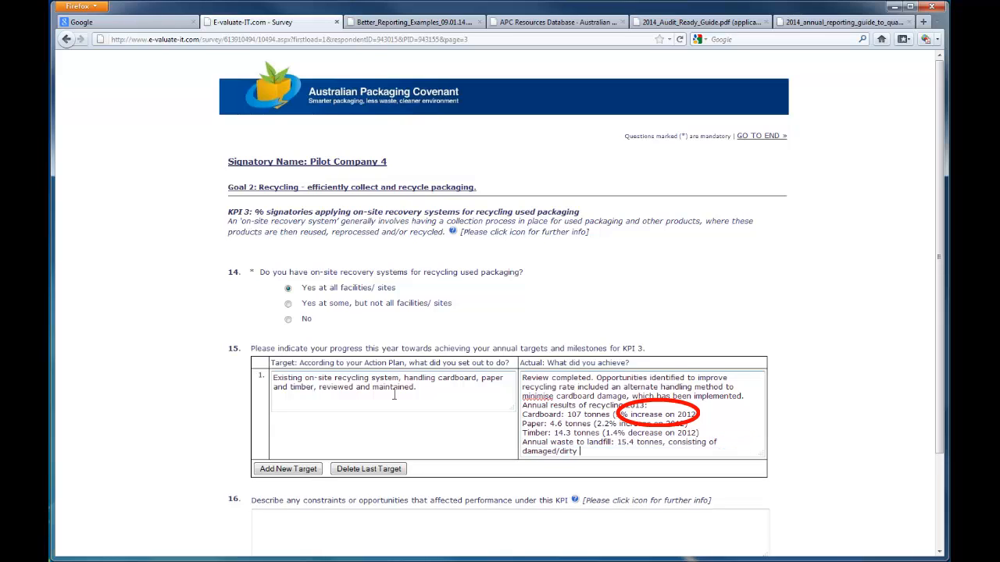
text(materials. Decrease of)
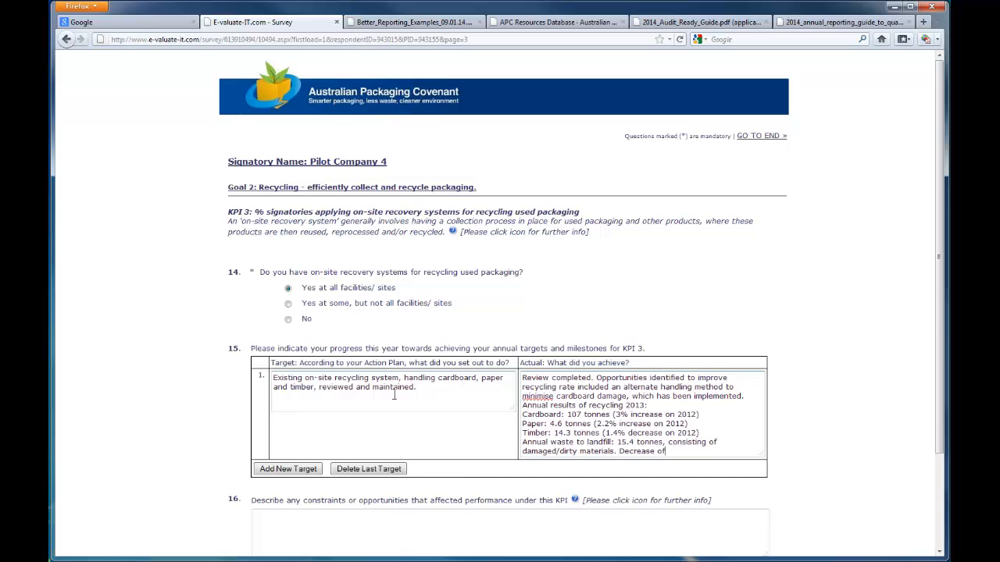
text( 3% by weight.)
Step: Mark the KPI 3 section as complete and open the KPI 4 section
scroll(456, 424, down, 3)
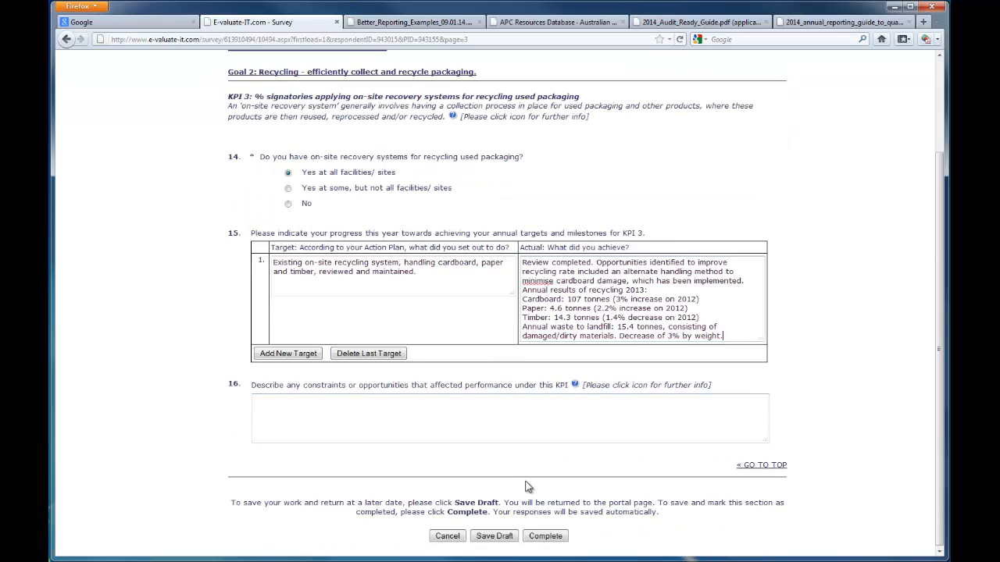
click(544, 537)
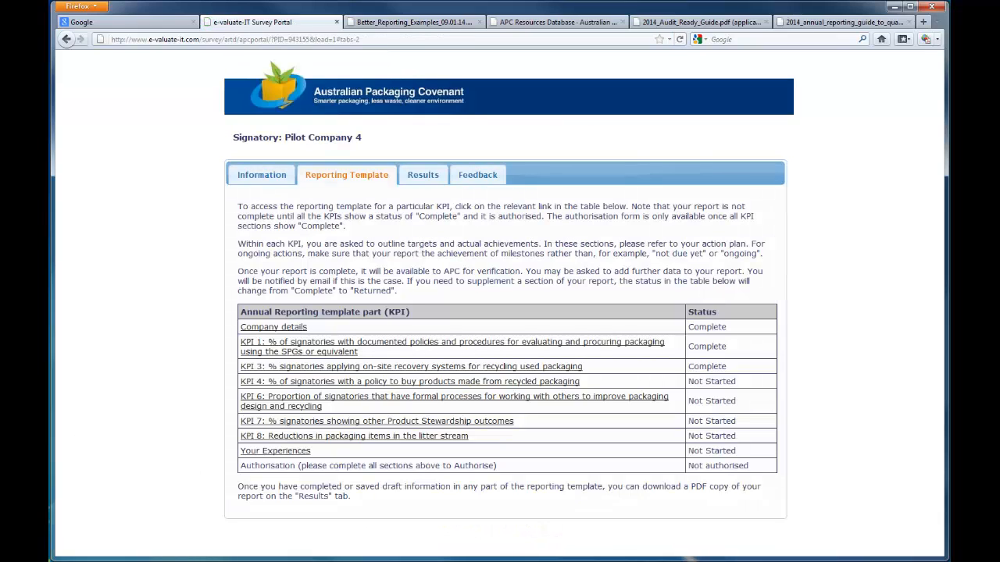
click(308, 384)
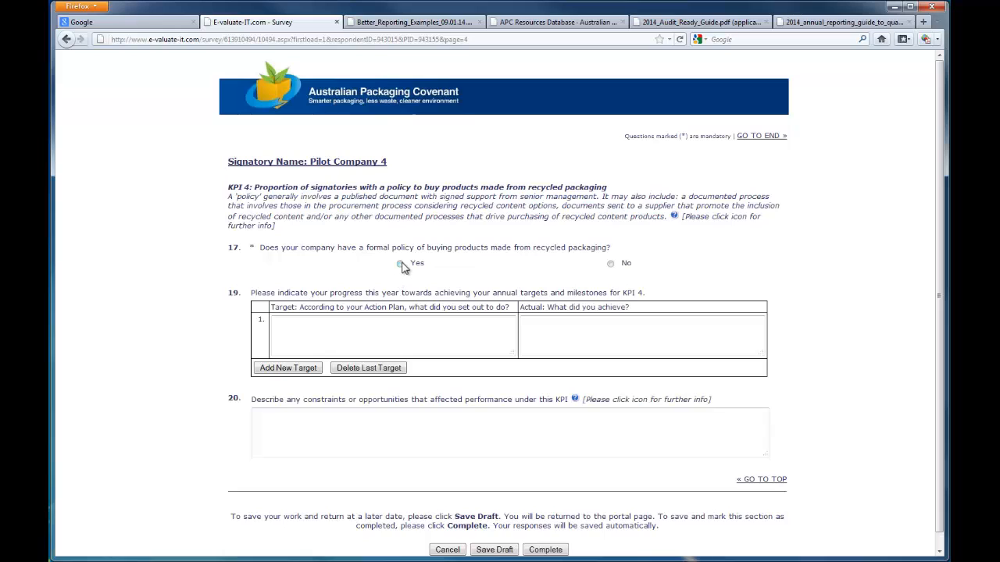
Step: Answer Yes to having a formal recycled-buying policy, detail it as "Buy Recycled Policy (signed October 2012)", and answer Yes to active use
click(400, 264)
click(390, 296)
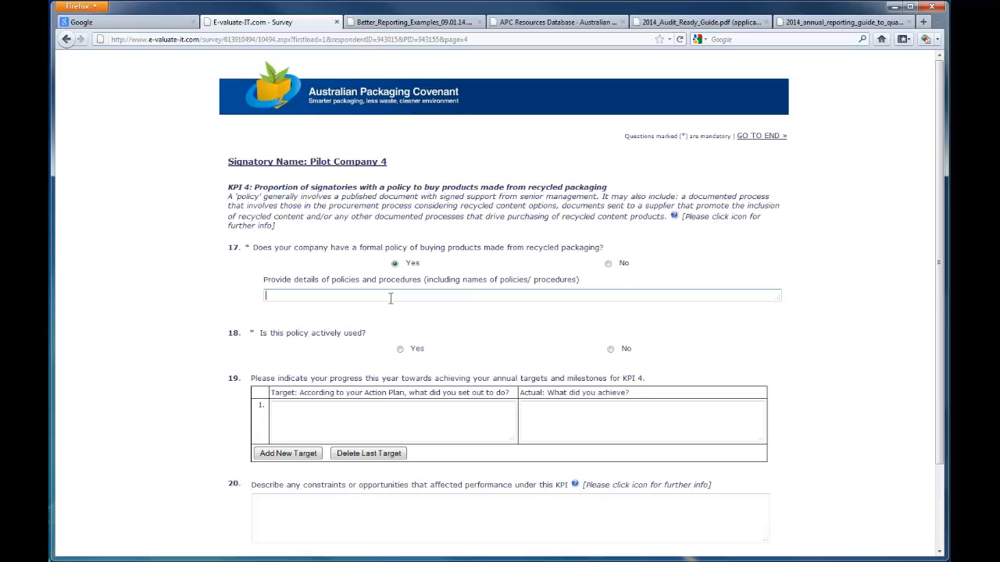
text(Buy Recycled Policy (signed October 2012))
click(400, 349)
Step: Enter the KPI 4 target: Buy Recycled policy in place and purchasing audit to ascertain recycled content items by June 2013
scroll(440, 346, down, 3)
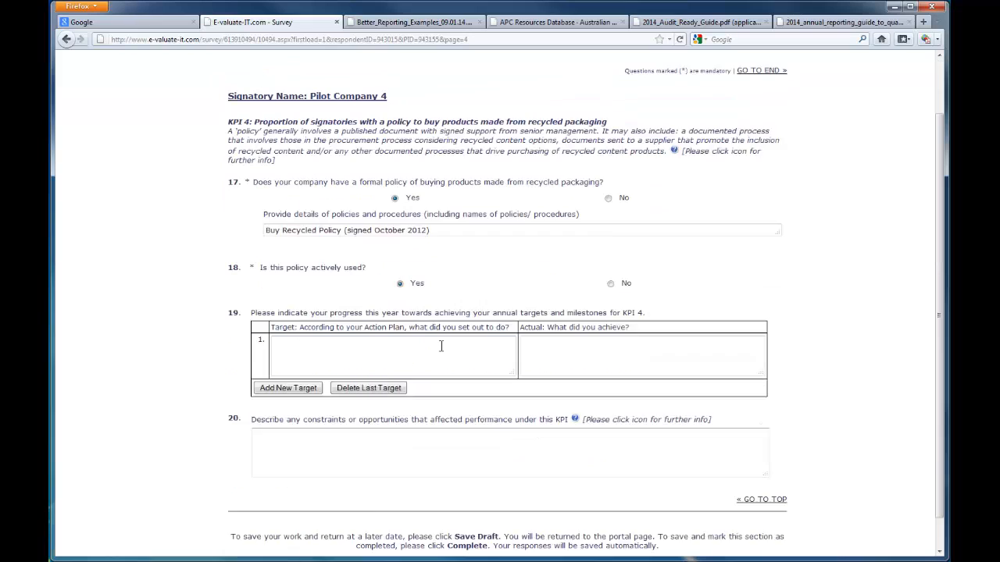
click(437, 322)
text(Buy Rec)
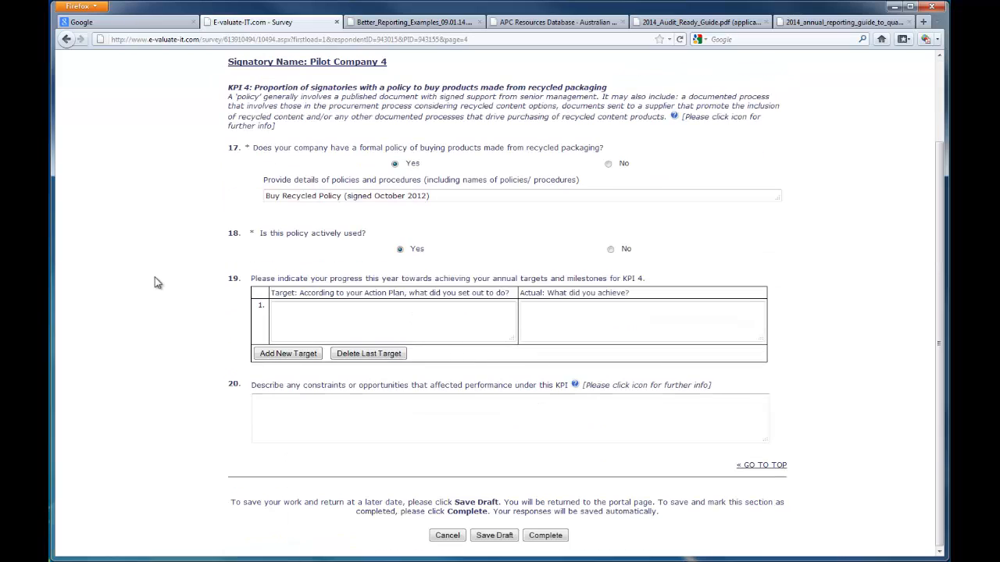
text(ycled policy in place, and audit of existing purchasing )
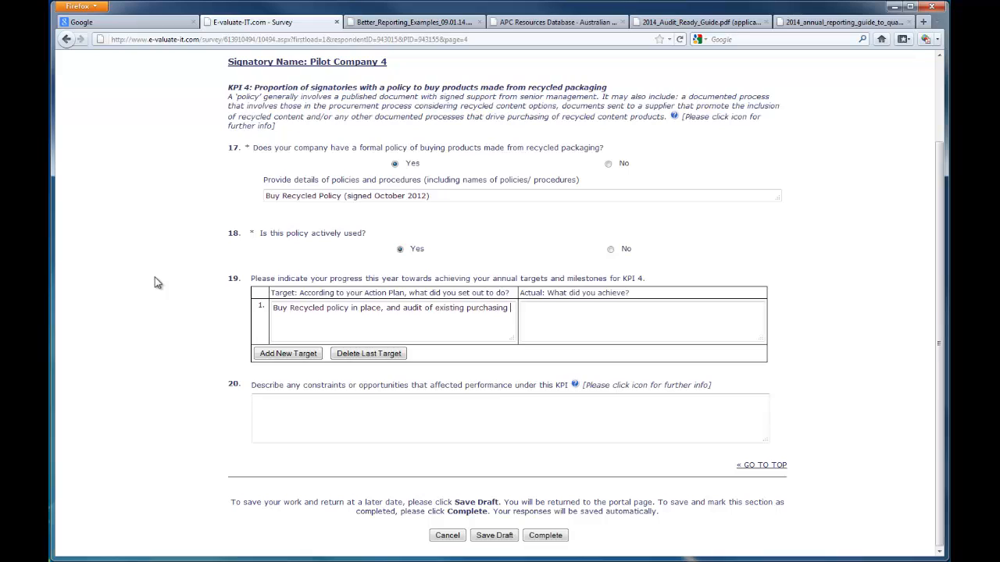
text(completed to ascertain which items contain recycled content by June 2013.)
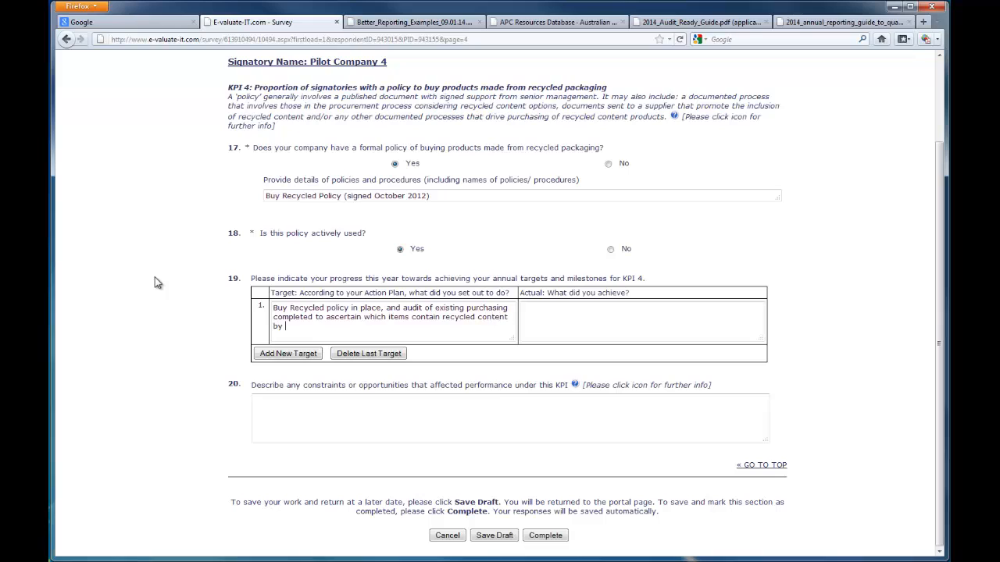
Step: Enter the achievement: "Policy established 2012. Approximately 30% of existing purchasing has been reviewed for recycled content."
key(Tab)
text(Policy esta)
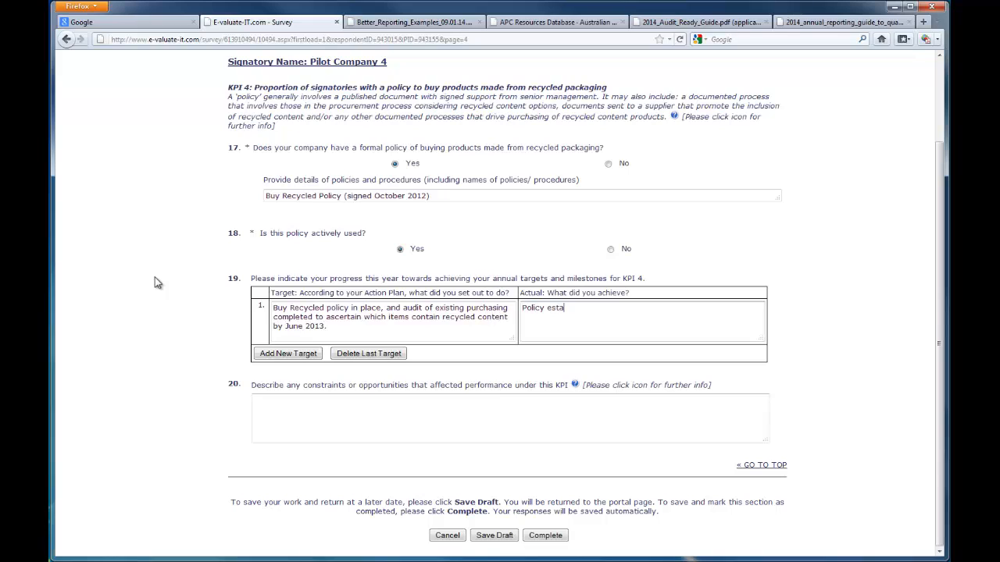
text(blished 2012. Approximately 30% o)
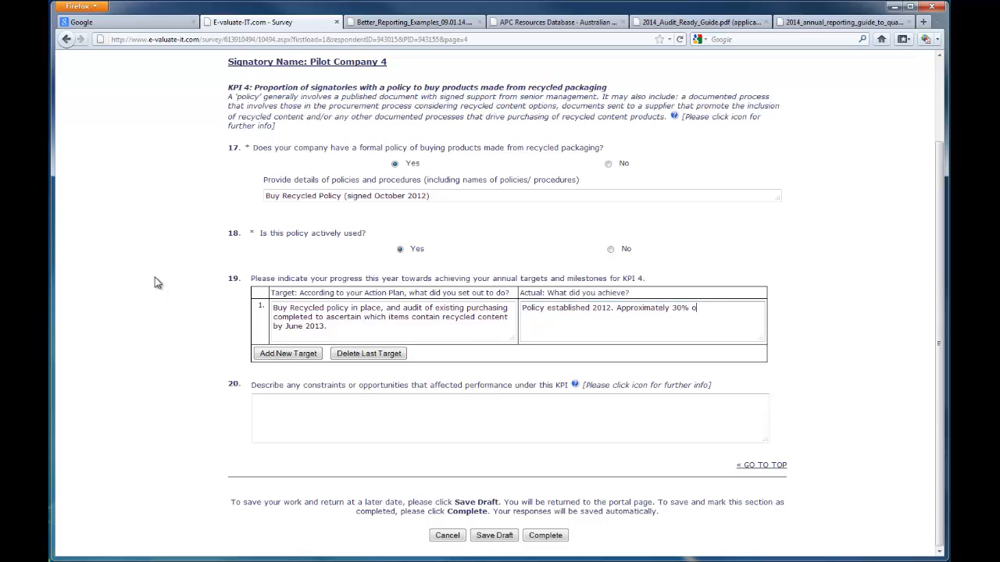
text(f existing purchasing has been reviewed for recyc)
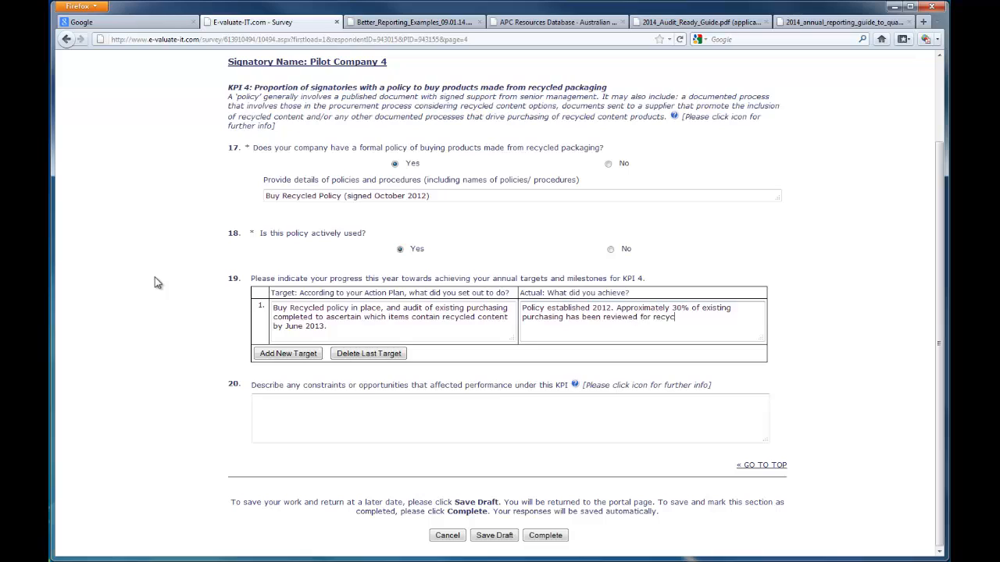
text(led content. This has been delaye)
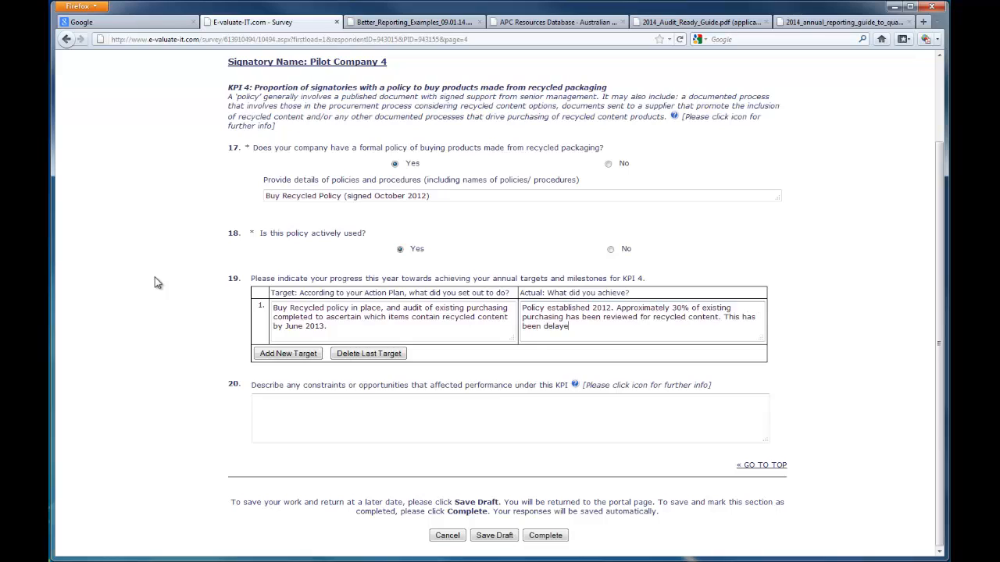
text(d as a result of a policy decision to review purchases as stock )
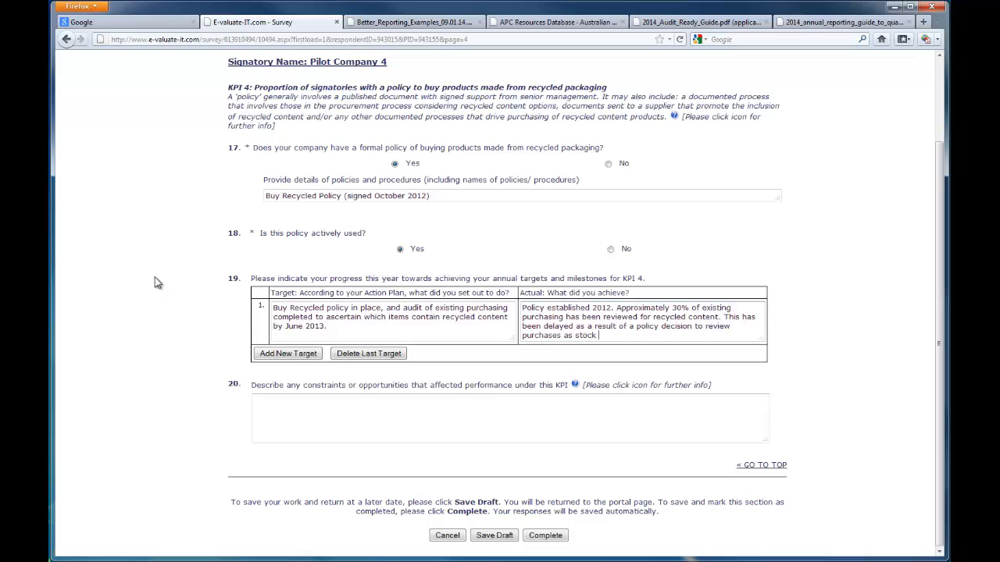
text(came up for renewal, with the remaining 70% no)
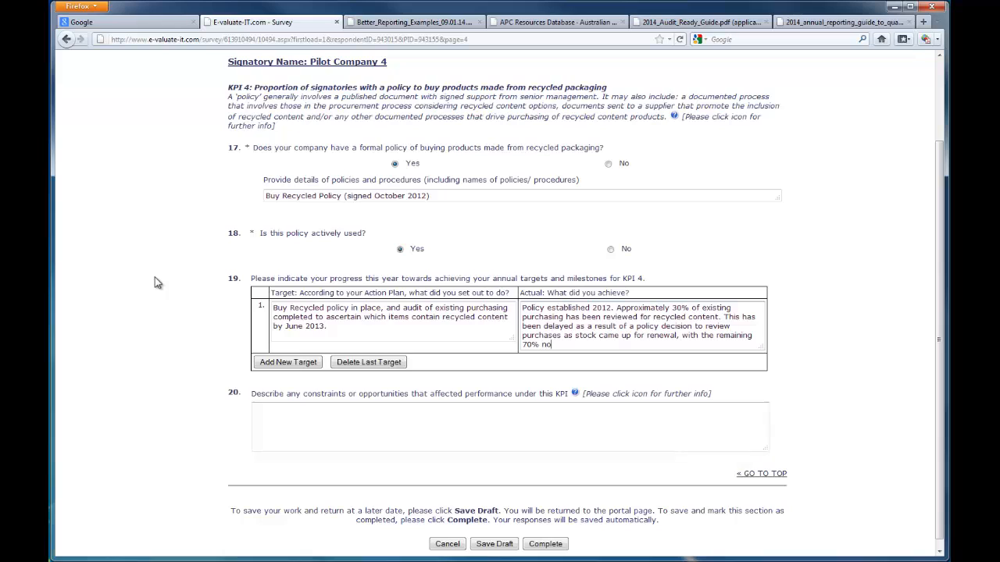
text(t coming up for assessment as yet.)
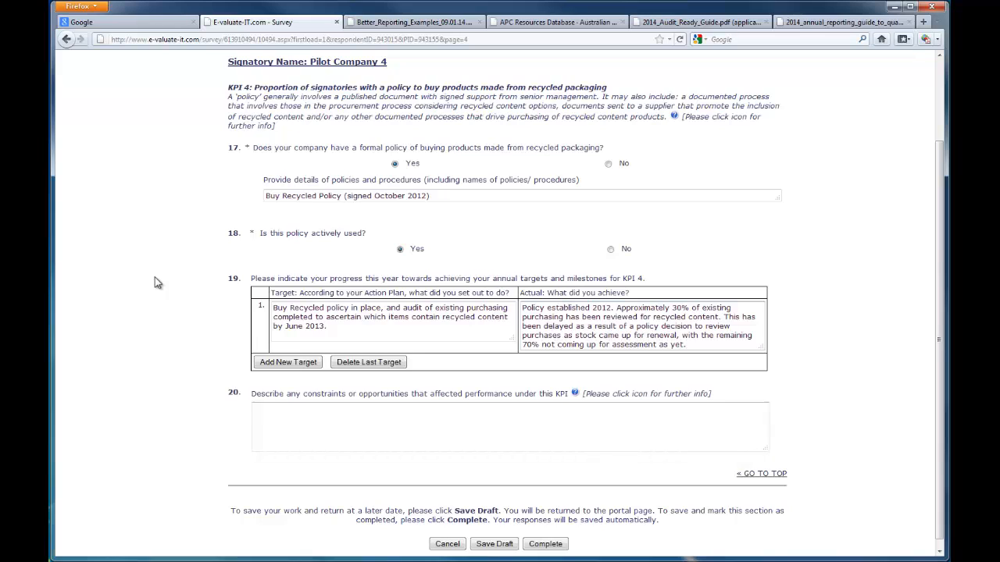
Step: Add to the KPI 4 achievement: a database records review findings, alternatives without recycled content identified, and purchasing levels are being tracked
key(Return)
text(A database has been establishe)
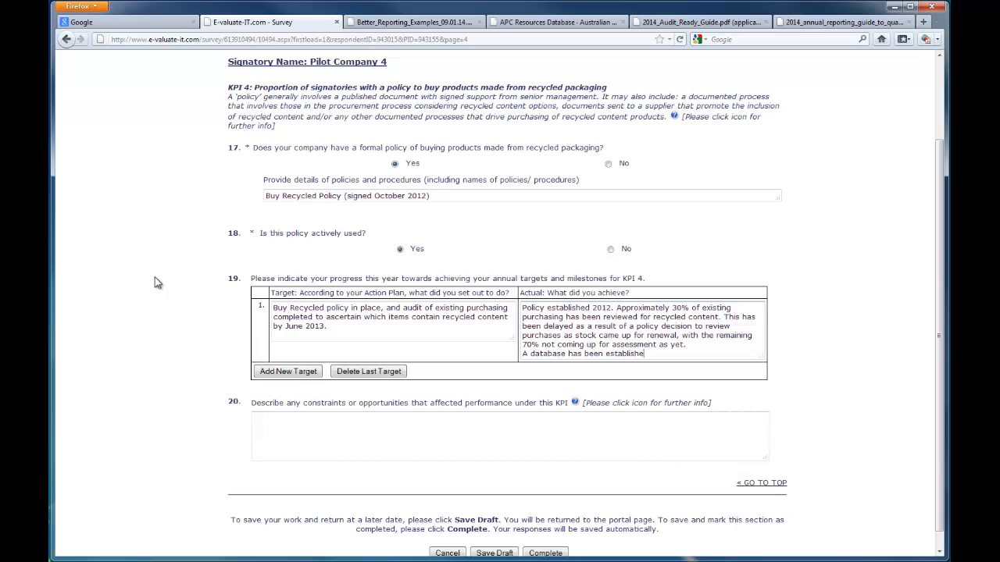
text(d to record the findings of the revie)
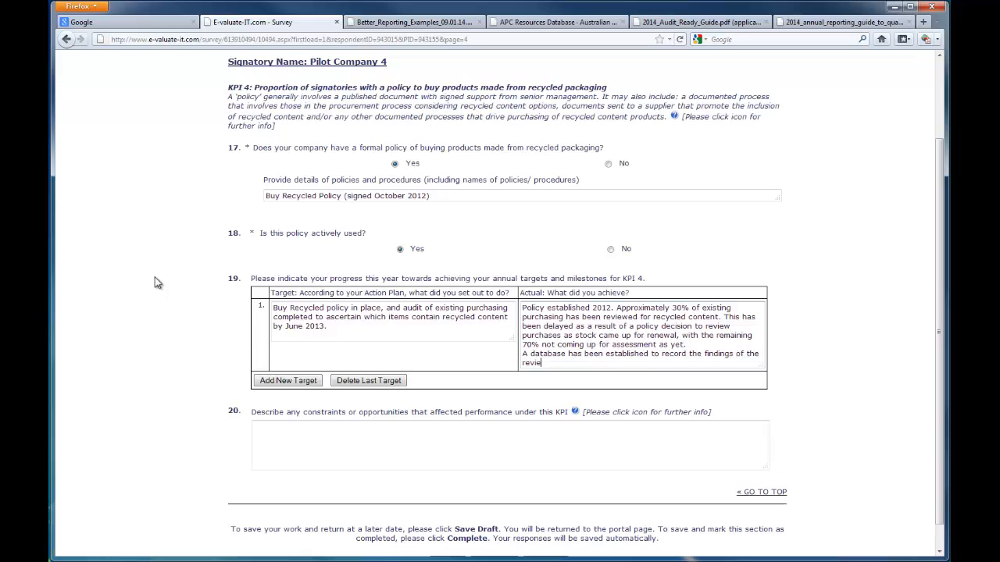
text(ws. Where possible, alternatives to purchases currently not c)
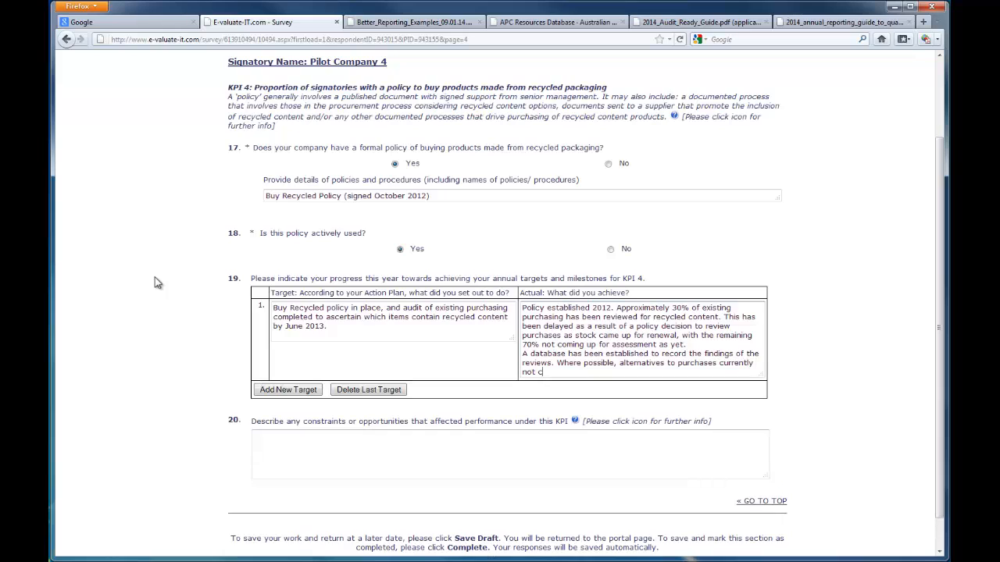
text(ontaining recycled content have been i)
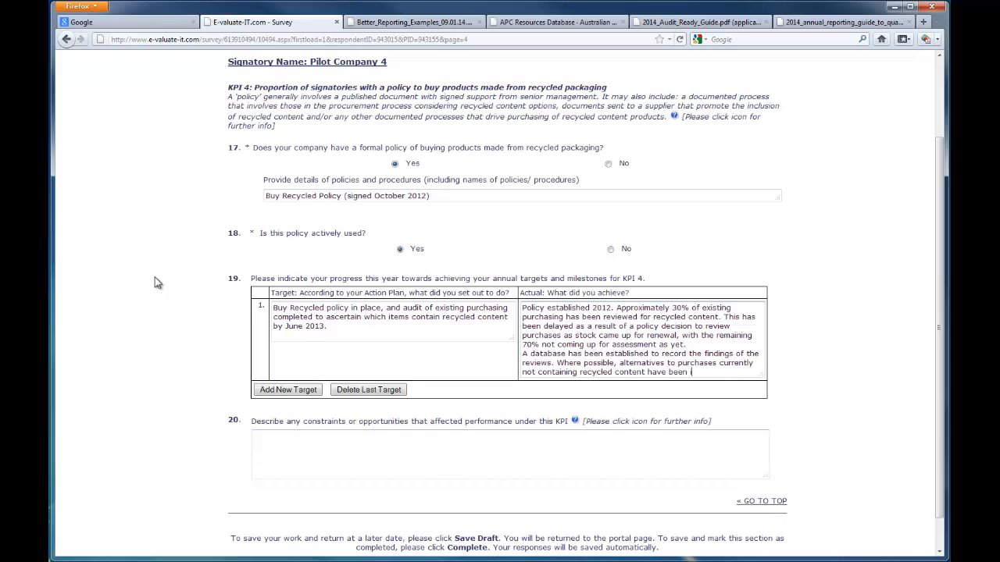
text(dentified. Purchasing levels are being tracked.)
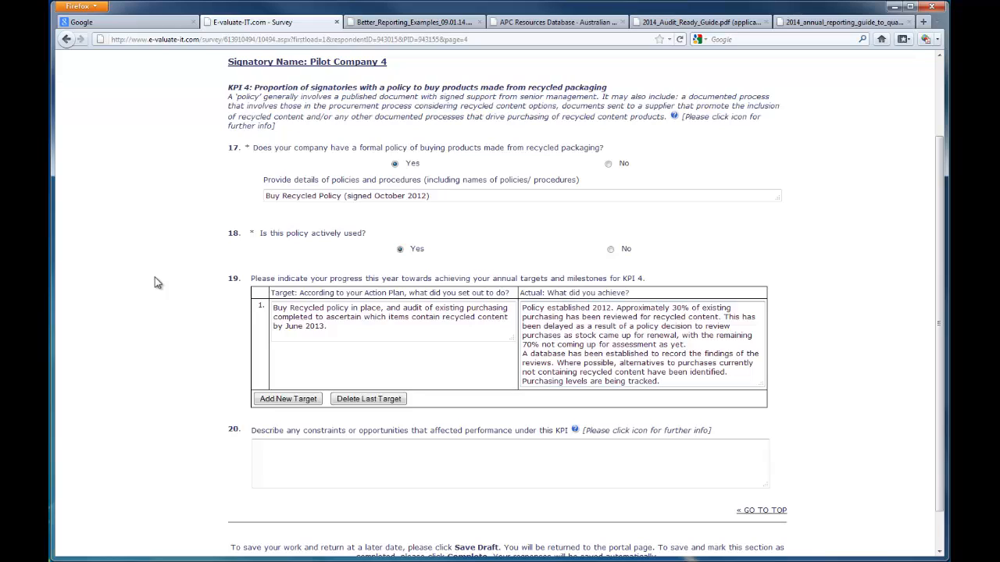
Step: Describe the KPI 4 constraint as "As described above, Management decision has caused delays to audit." and complete the section
click(294, 470)
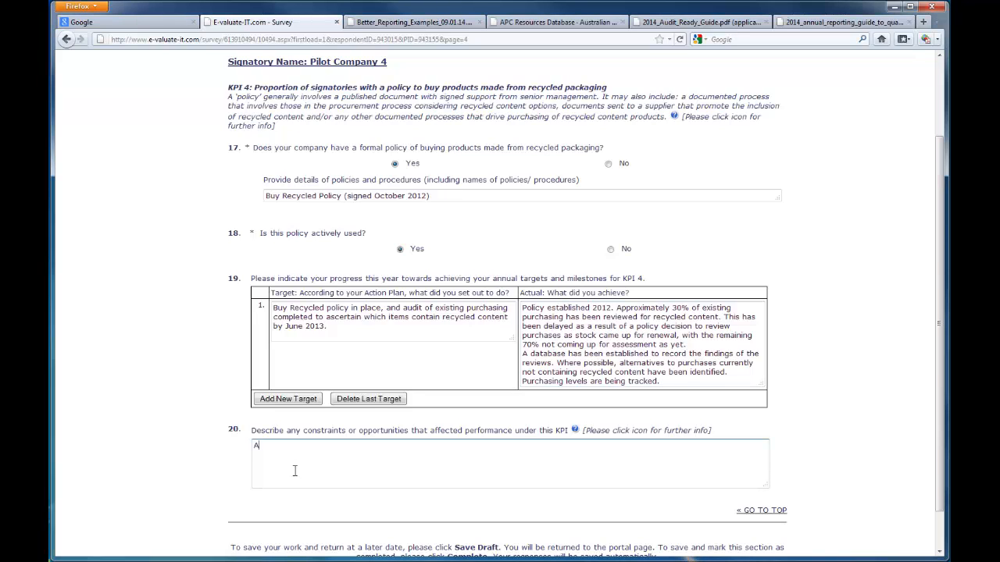
text(As described above, Management decision has)
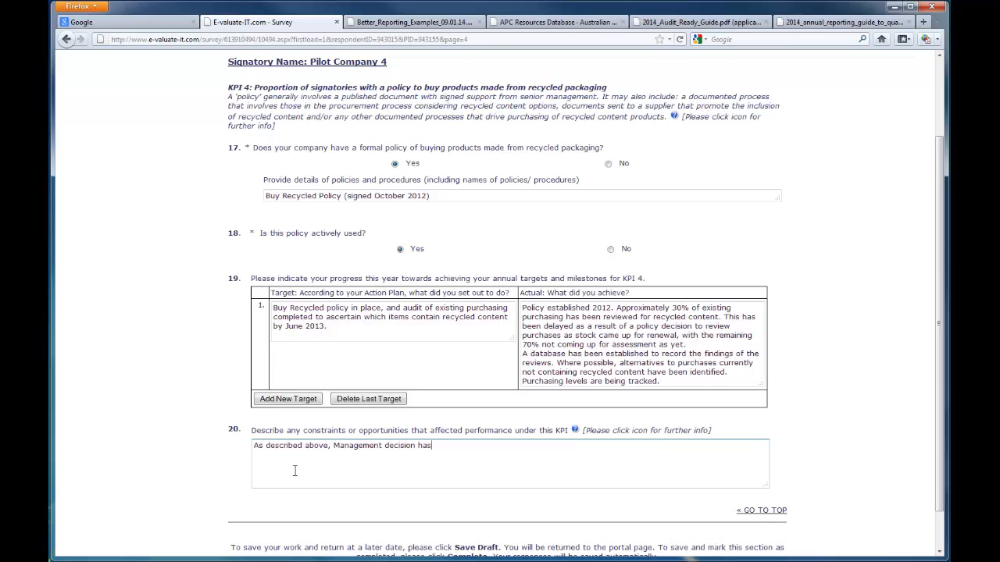
text( caused delays to audit.)
scroll(376, 472, down, 1)
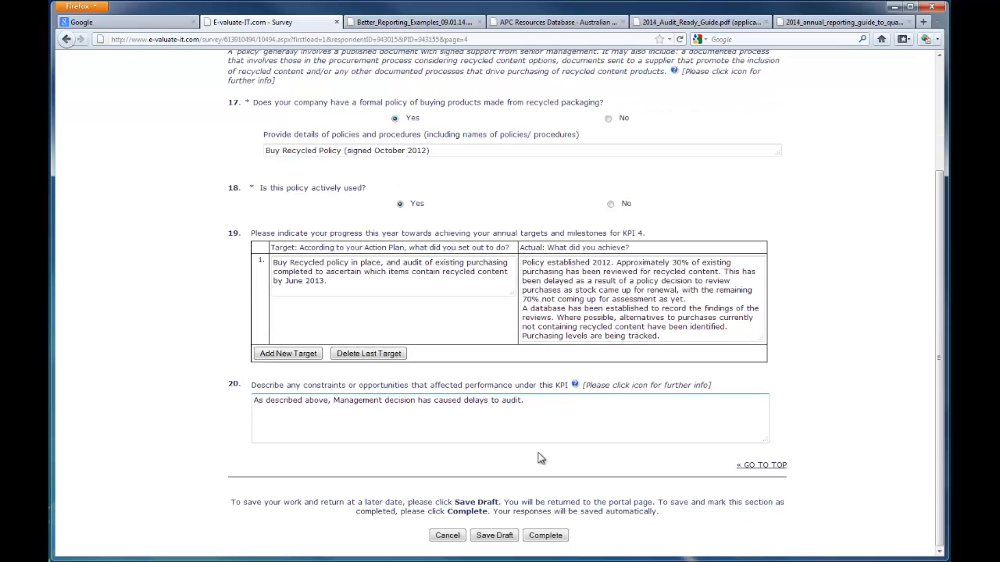
click(545, 536)
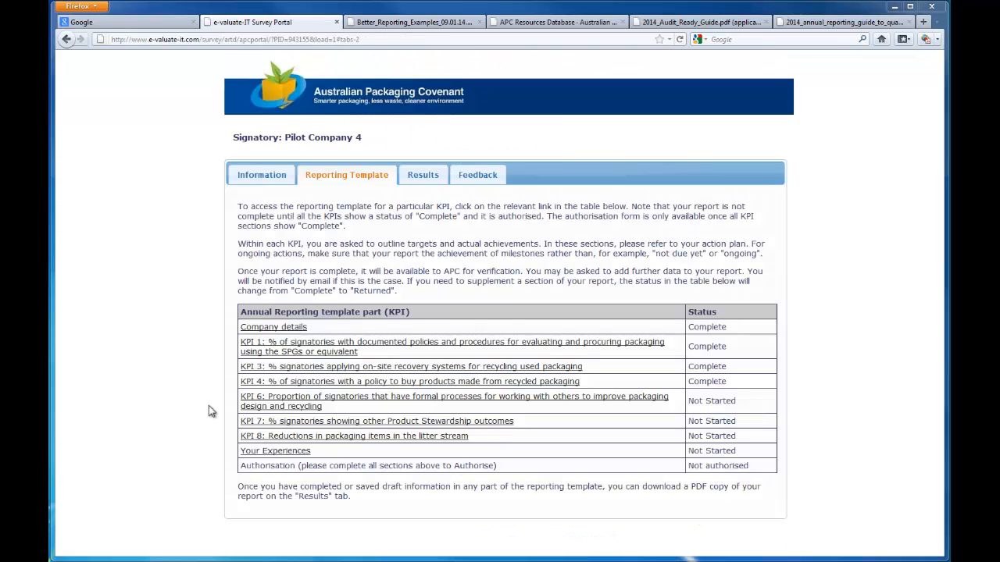
Step: In the KPI 6 section, answer Yes to formal collaboration processes and detail them as "Supplier Questionnaire sent annually and meetings arranged quarterly to discuss"
click(295, 402)
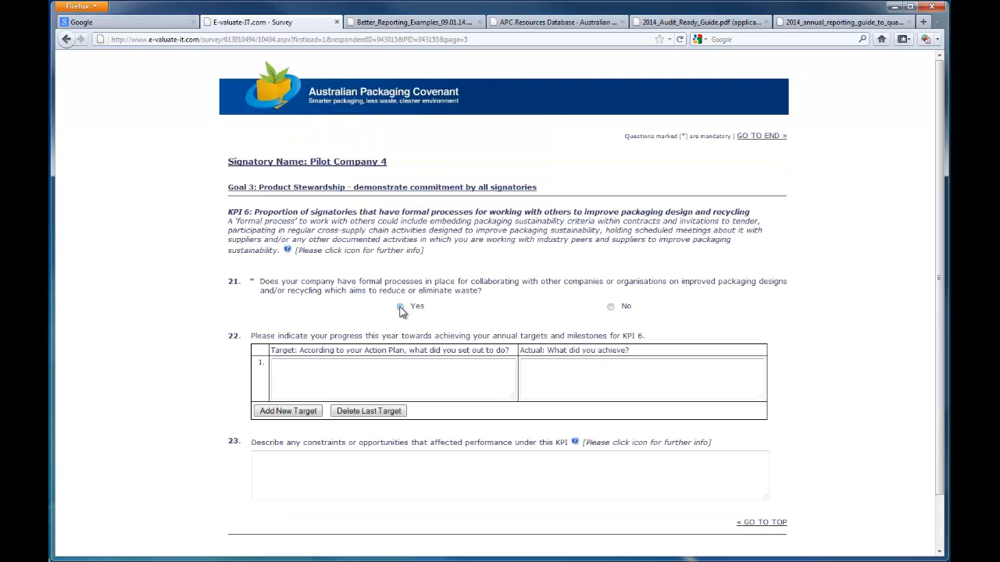
click(400, 309)
click(404, 338)
text(Sup)
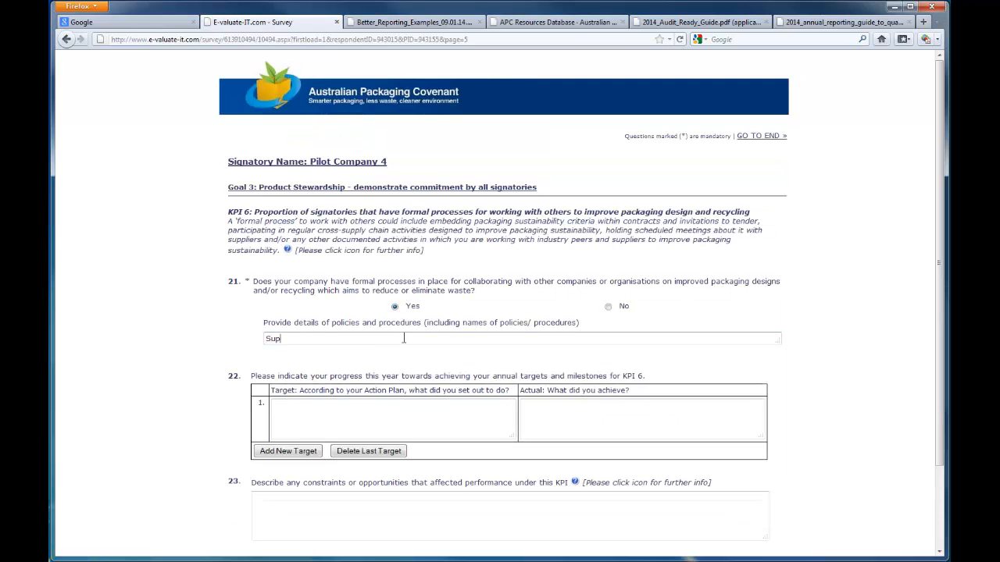
text(plier Questionnaire sent annually and mee)
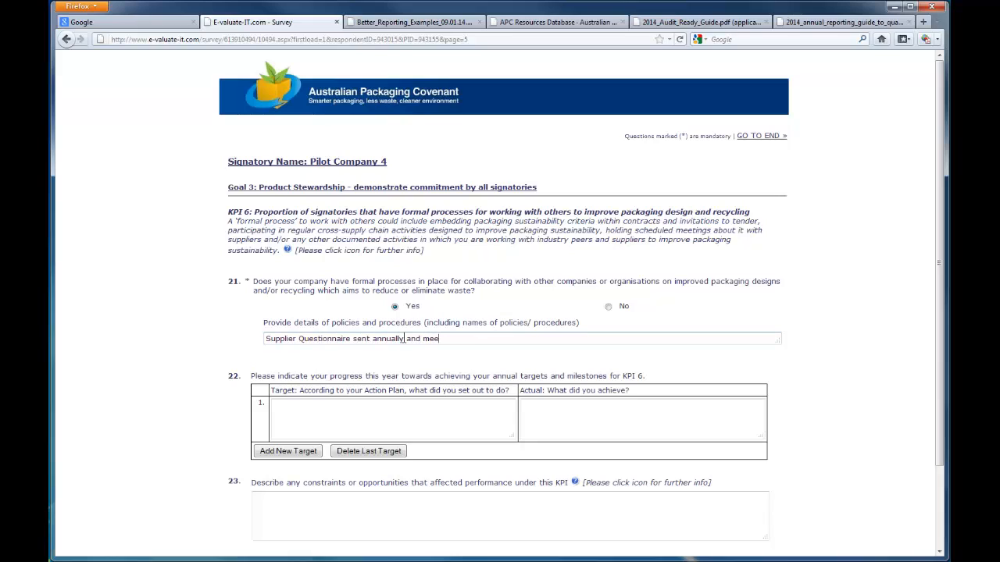
text(tings arranged quarterly to discuss)
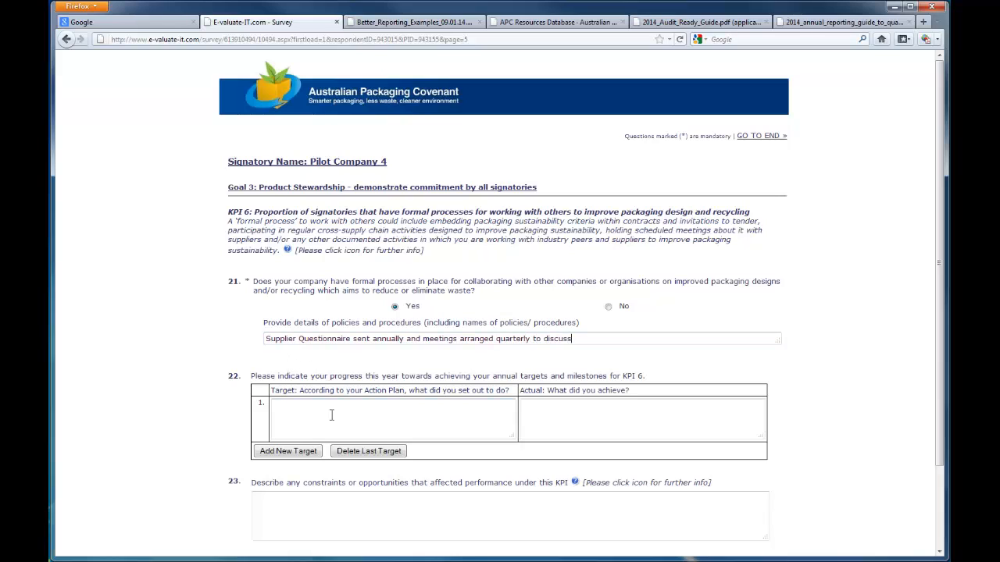
Step: Enter the KPI 6 target: all new AA Australia-branded products or packaging developed with the supplier using the internal SPG adaptation
scroll(201, 382, down, 2)
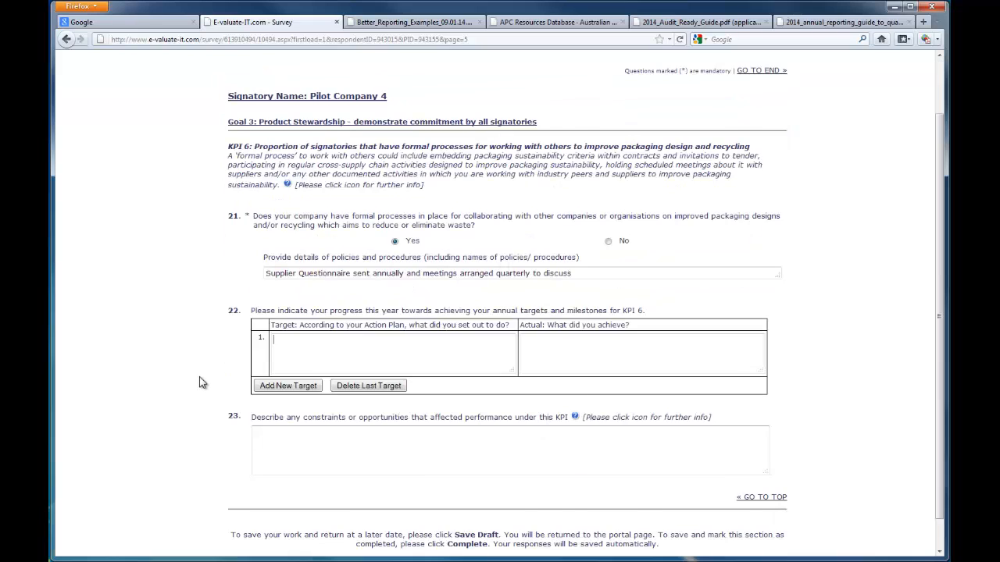
scroll(314, 320, down, 1)
text(All new AA Australi)
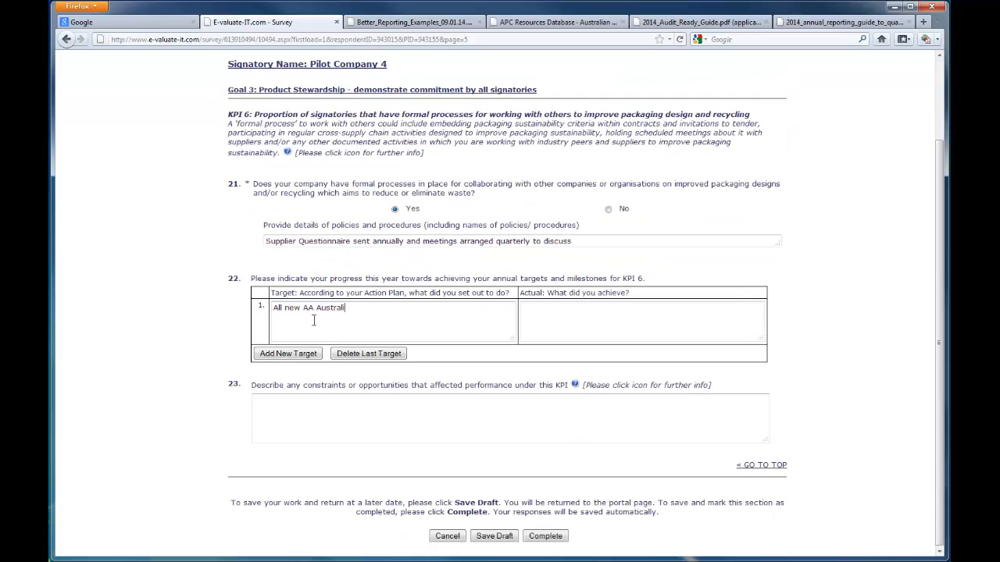
text(a-branded finished products or packaging mu)
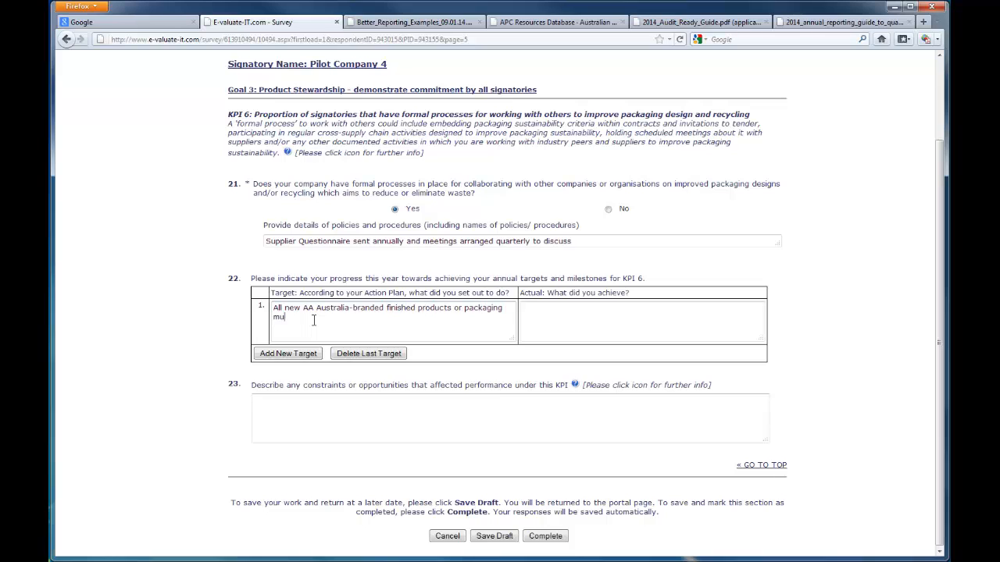
text(st have the packaging developed in collaboration with the su)
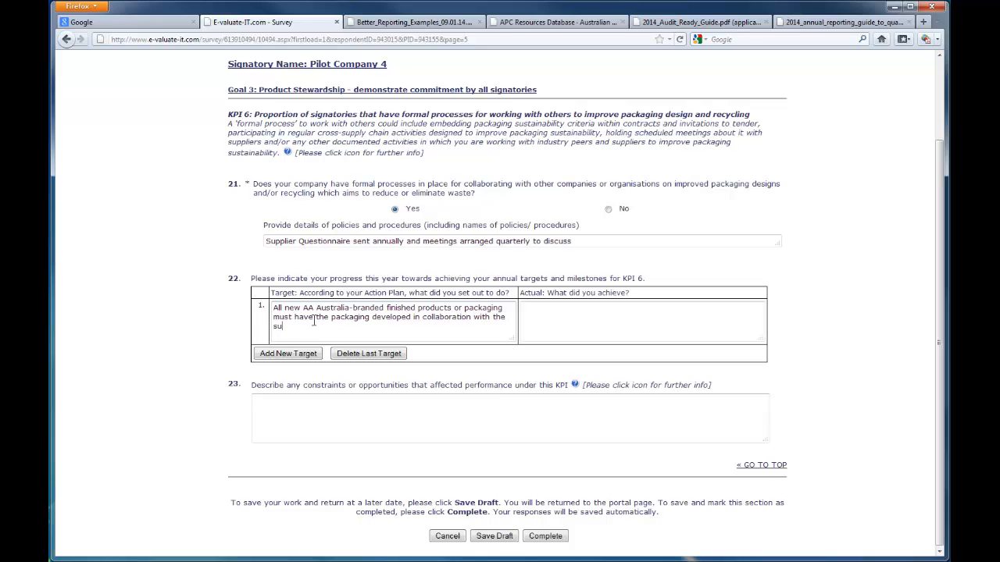
text(pplier, using our internal adaptation of the SPG.)
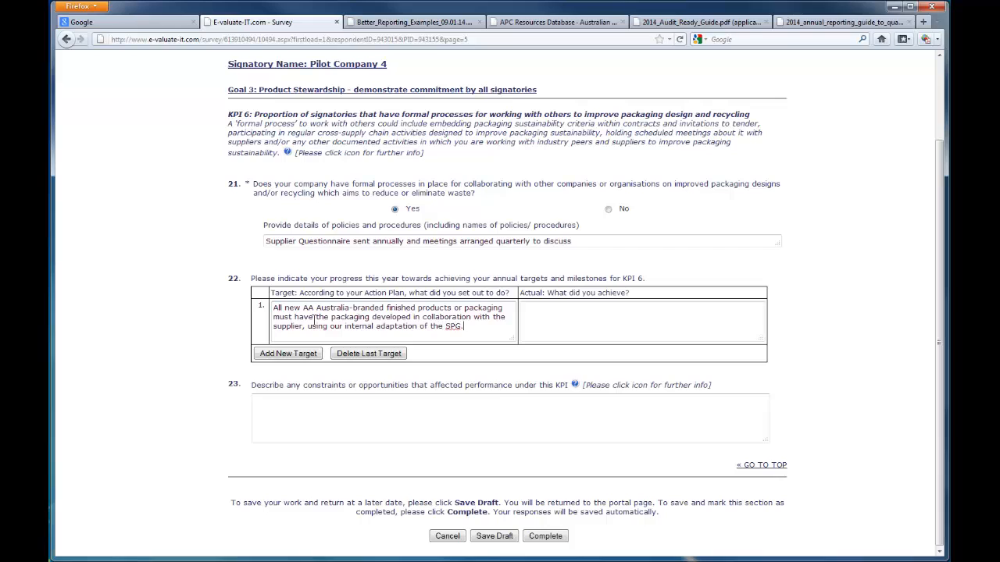
Step: Enter the achievement: packaging now developed with suppliers in reference to the SPG, with ongoing language difficulties with international suppliers
key(Tab)
text(All new  packa)
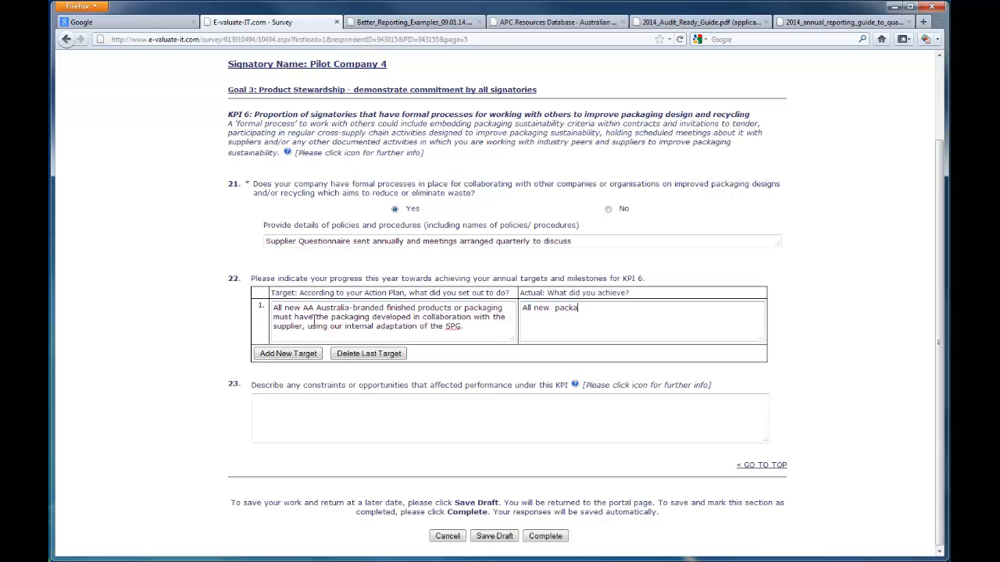
text(ging is now developed in collabora)
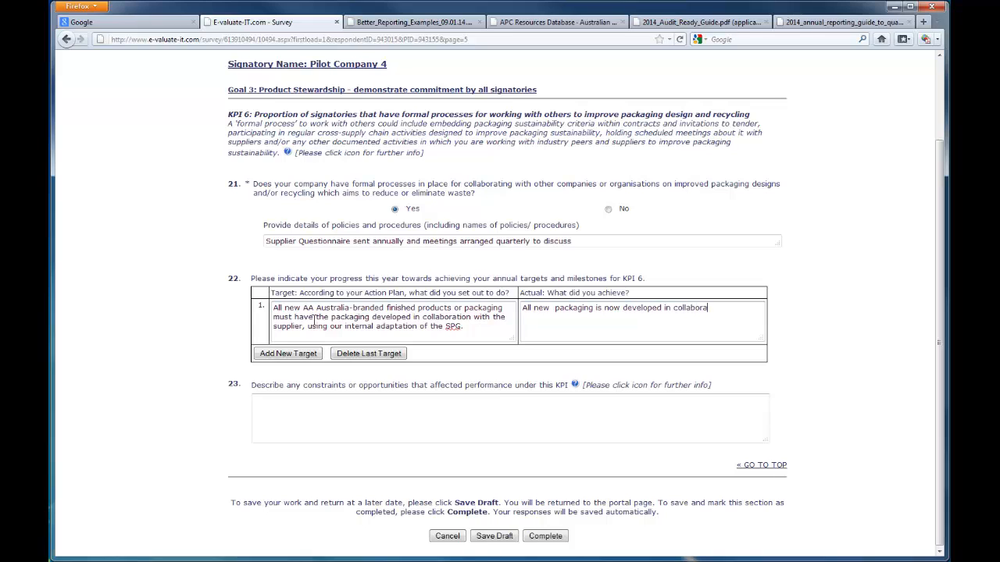
text(tion with suppliers in reference to the SPG.)
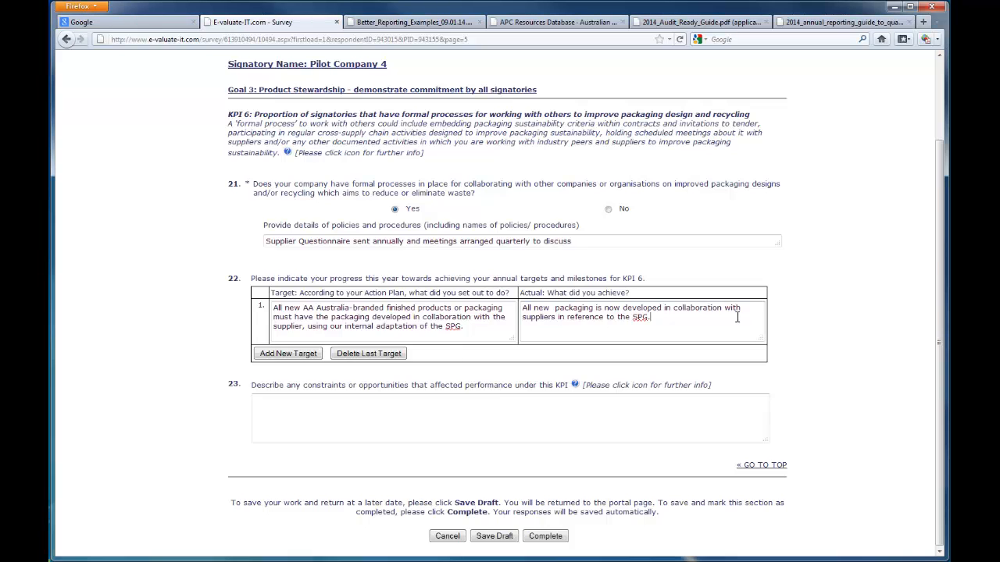
text(There are some ongoing language difficulties when dealing with international suppliers.)
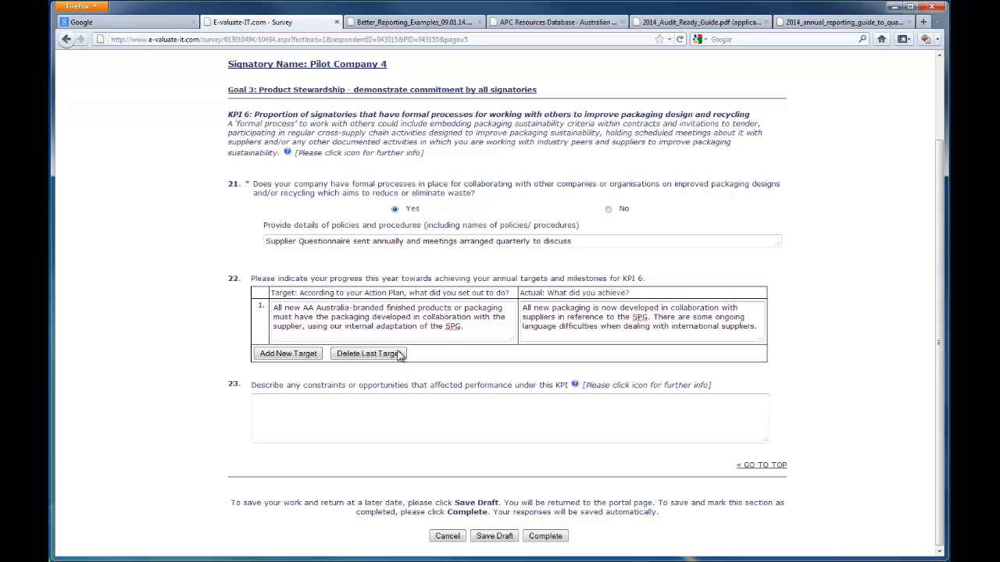
Step: Add a second target on suppliers' recycling facilities for new suppliers, and paste its achievement about environmental criteria and on-site recycling facilities
click(305, 355)
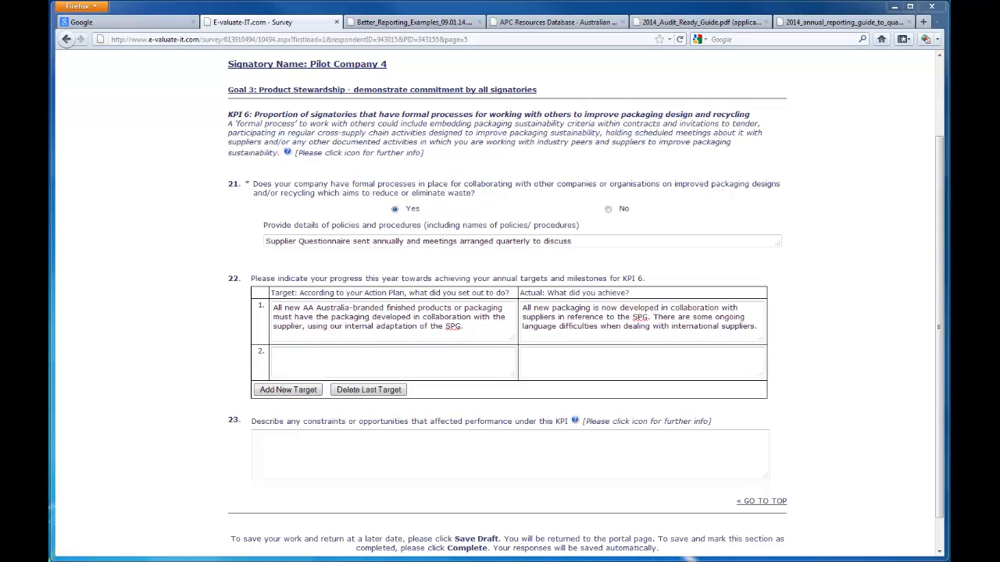
click(346, 357)
text(Supplier's recycling facilities/processes to be taken into account when identifying new suppliers.)
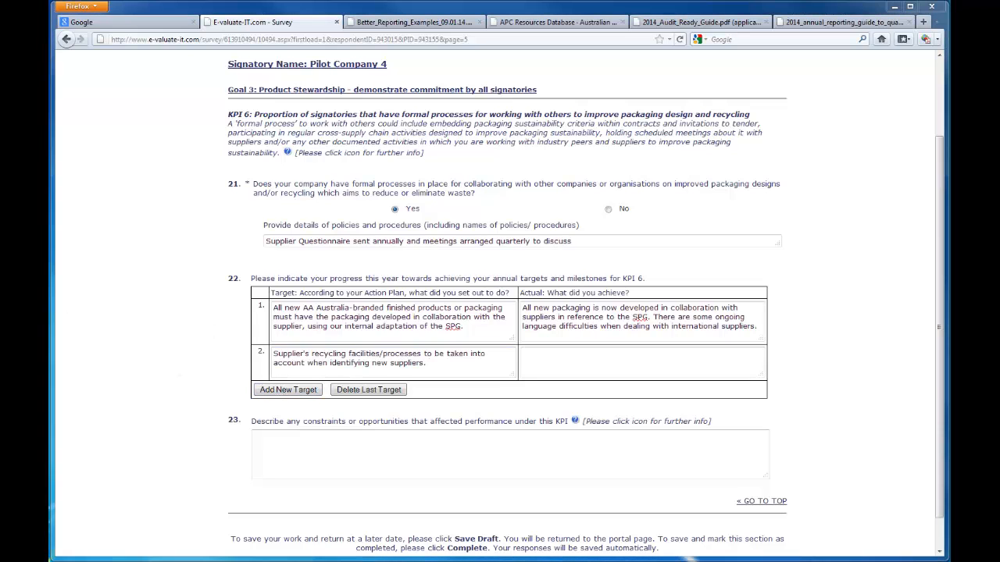
click(661, 348)
text(All new suppliers are required to address environmental criteria, including the provision of recycling facilities on their sites.)
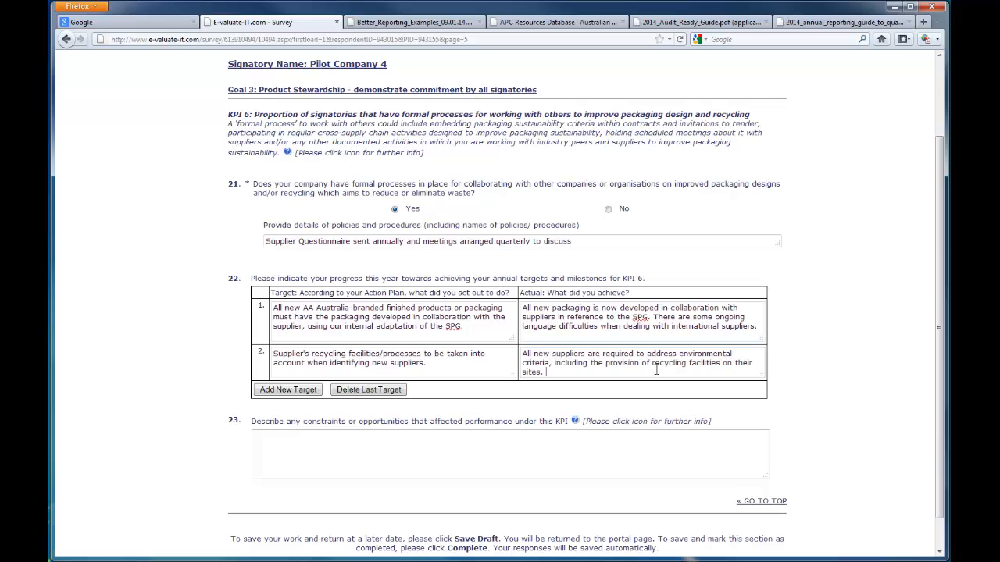
Step: Describe the KPI 6 constraint as "Language barriers cause us some difficulty." and complete the section
click(379, 459)
text(Lang)
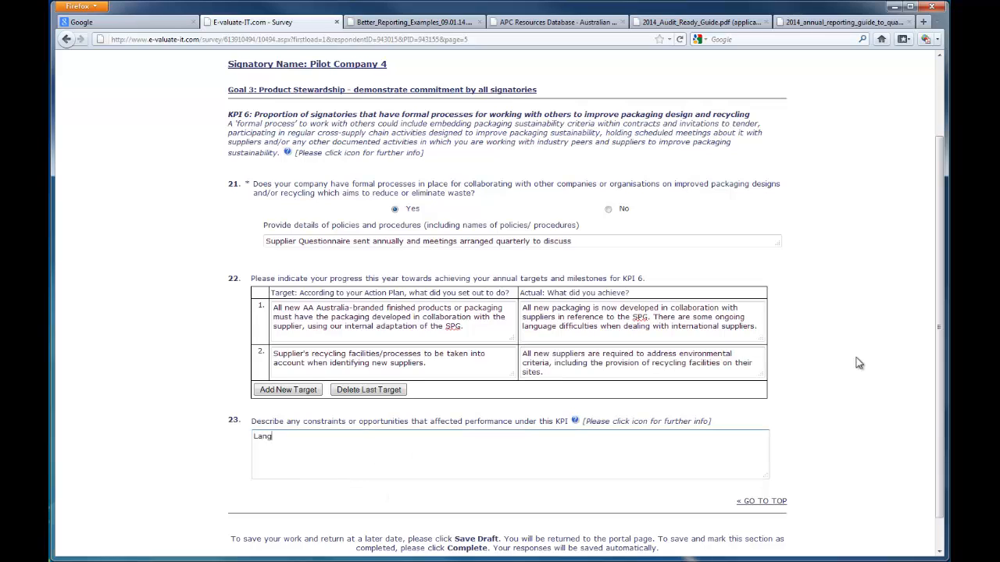
text(uage barriers cause us some diffic)
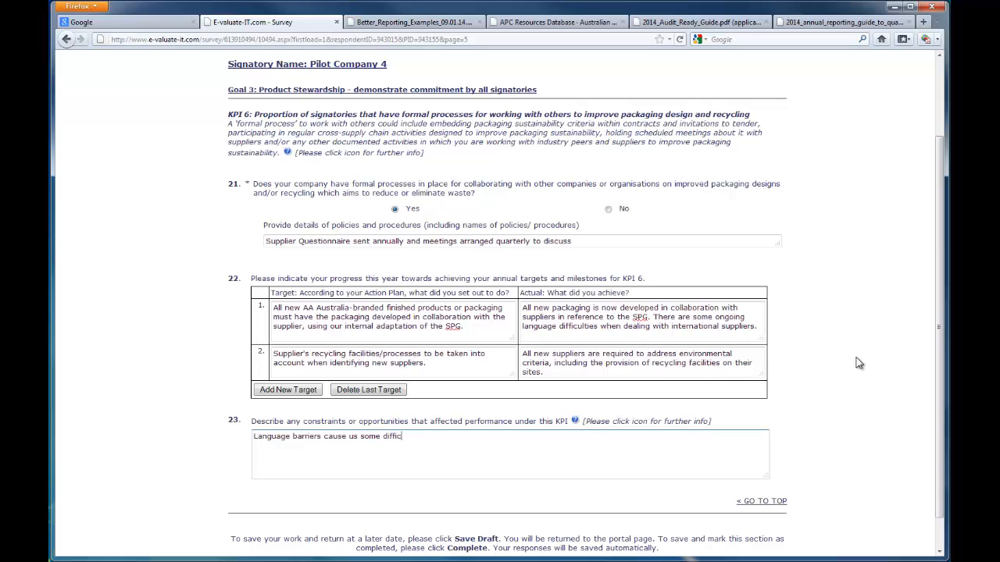
text(ulty)
scroll(859, 363, down, 1)
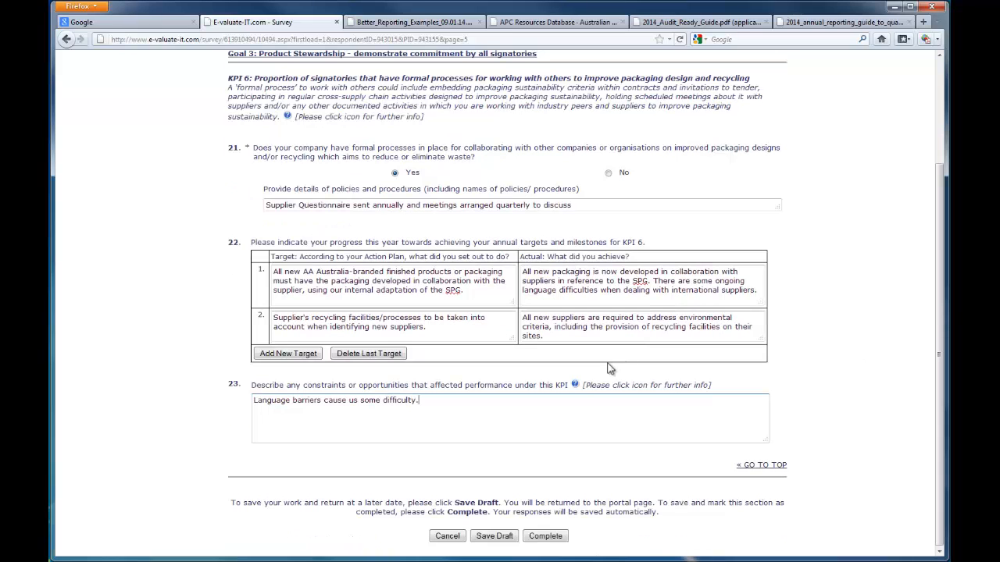
click(561, 541)
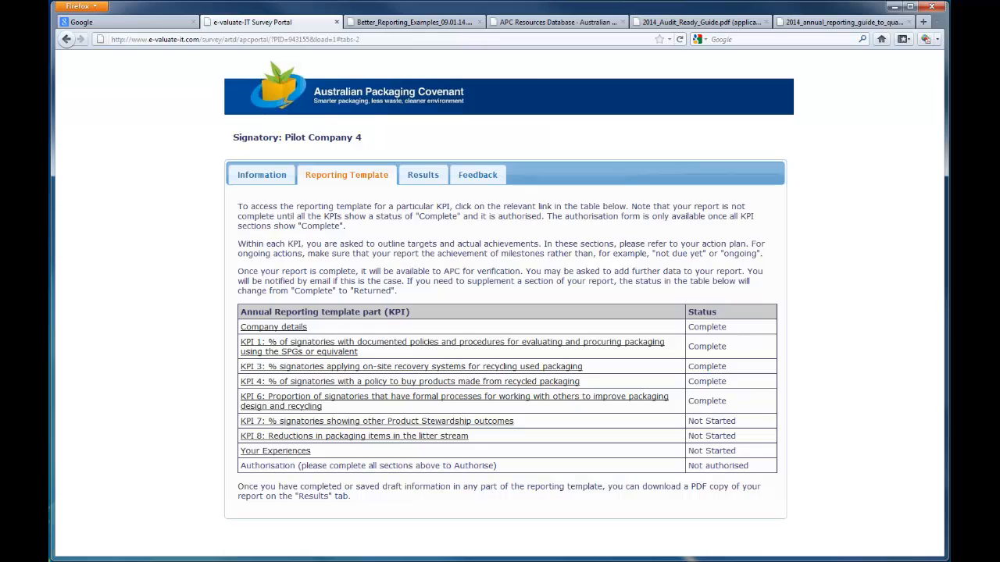
Step: In the KPI 7 section, enter the target "Energy efficiency program to reduce energy use per unit of production by 2% per annum maintained."
click(383, 421)
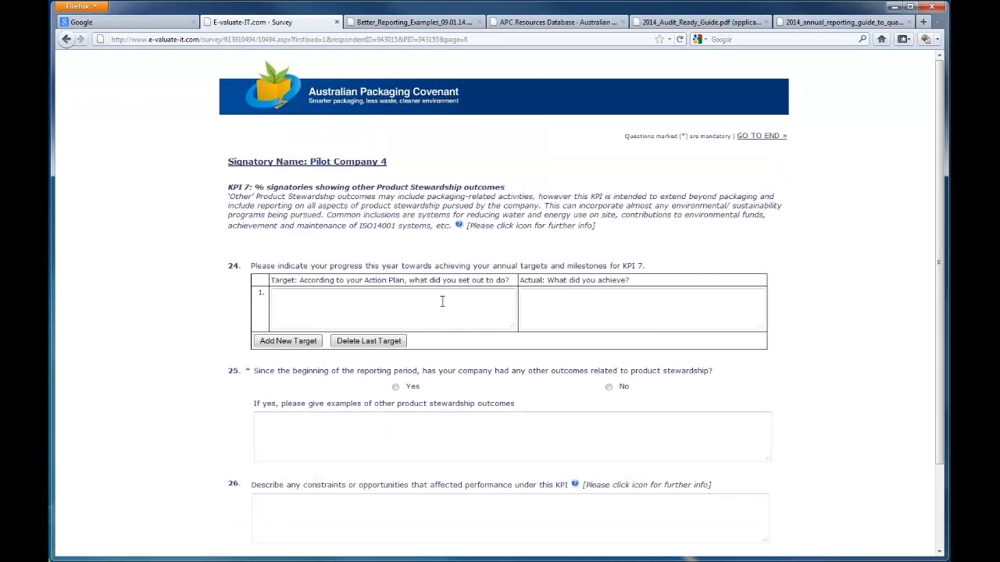
text(Energy efficiency program to reduc)
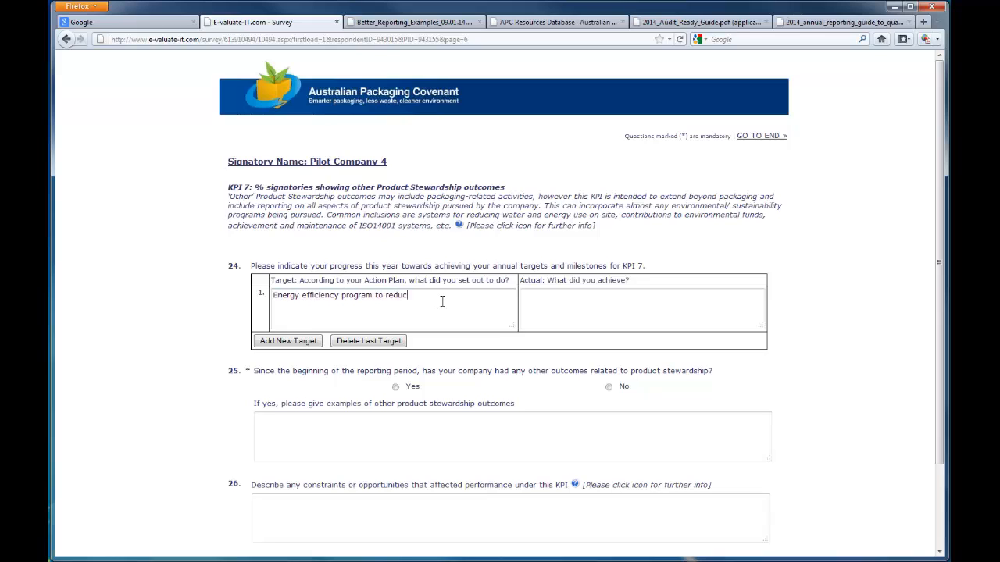
text(e energy use per unit of production by 2)
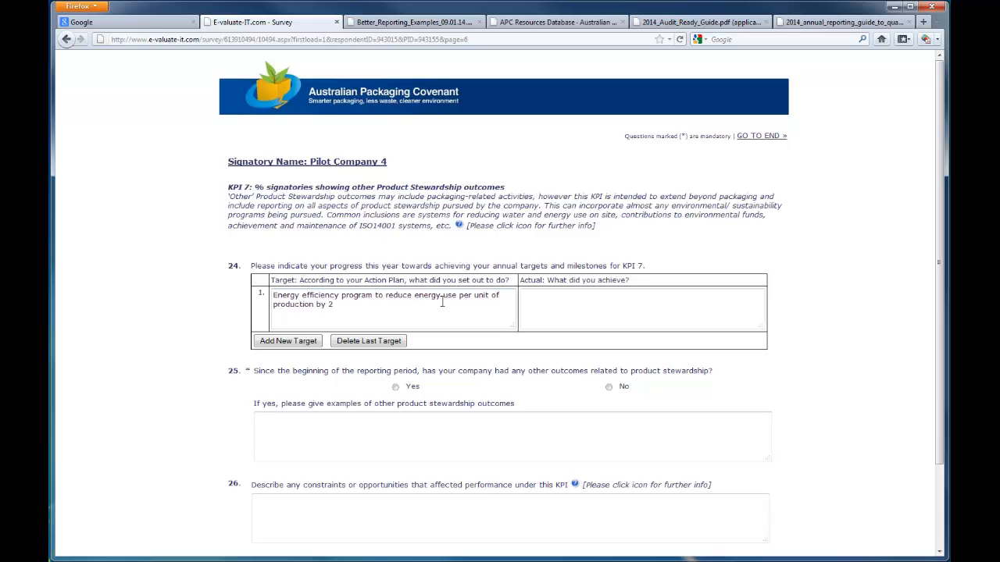
text(% per annum maintained.)
Step: Enter the KPI 7 achievement: energy efficiency program in place since 2009, over 2% savings per unit per annum, 2.4% in 2013
key(Tab)
text(Energy )
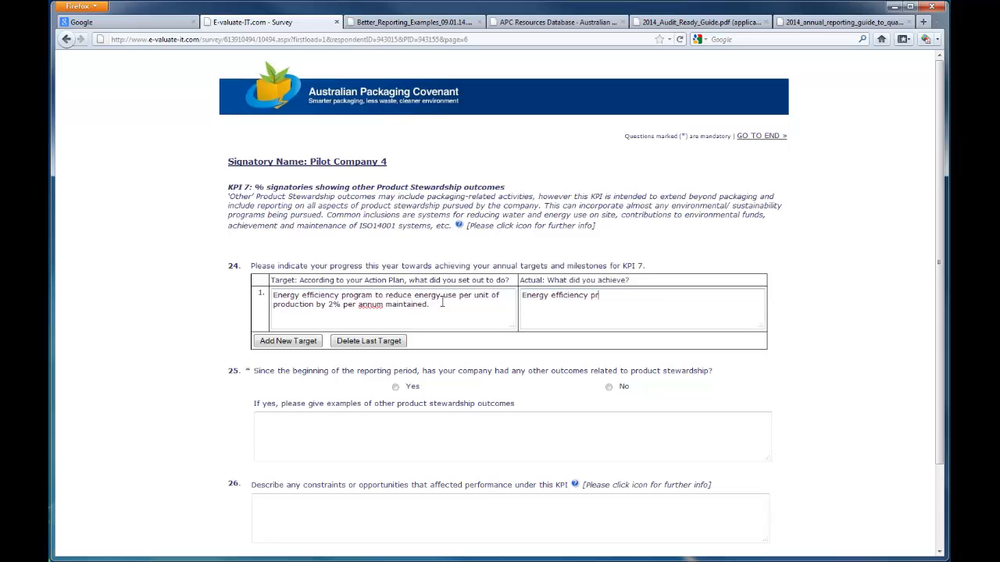
text(efficiency program in place since 2009; it has consis)
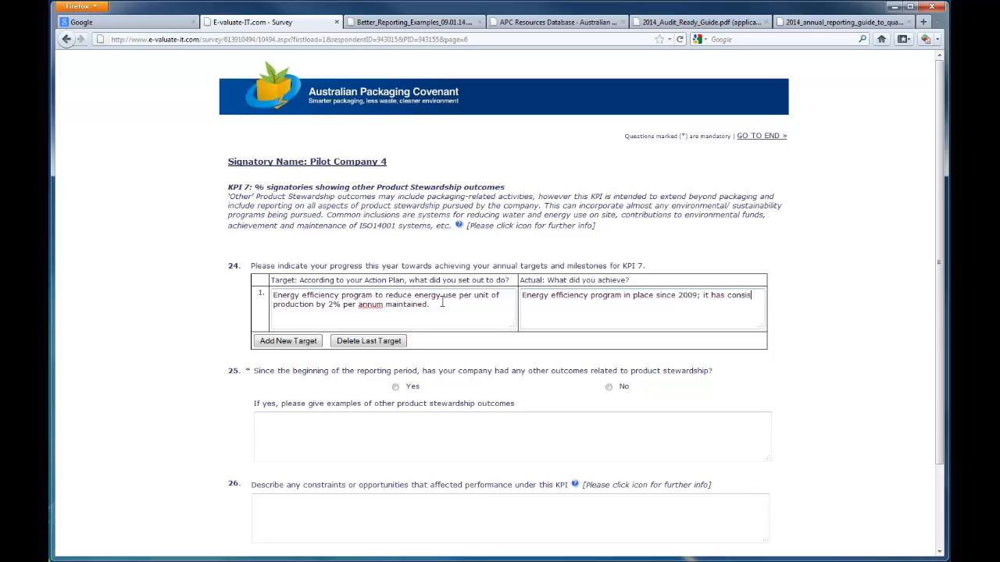
text(tently resulted in over 2% )
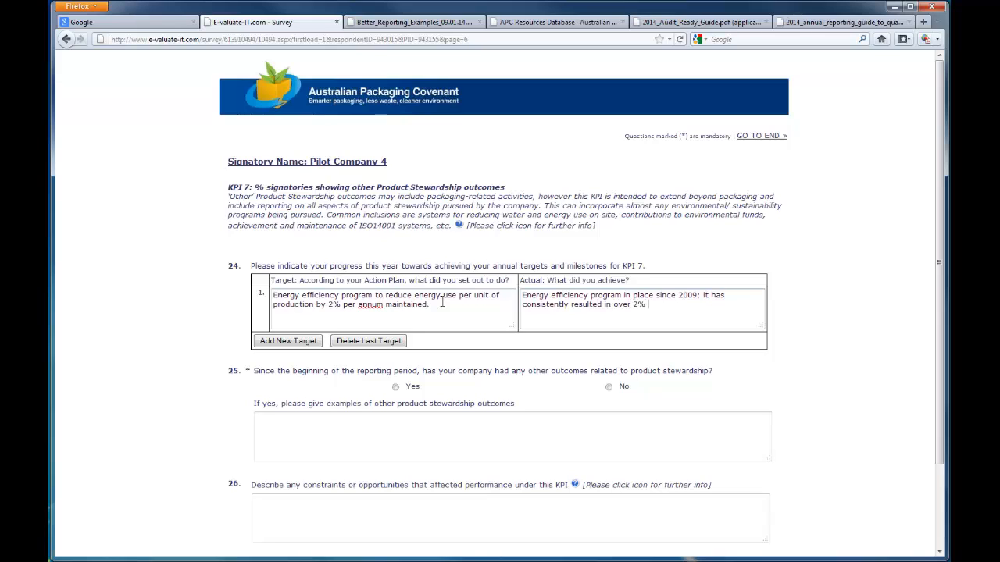
text(savings per u)
text(nit per annum. Energy savin)
text(gs in 2013 were equal t)
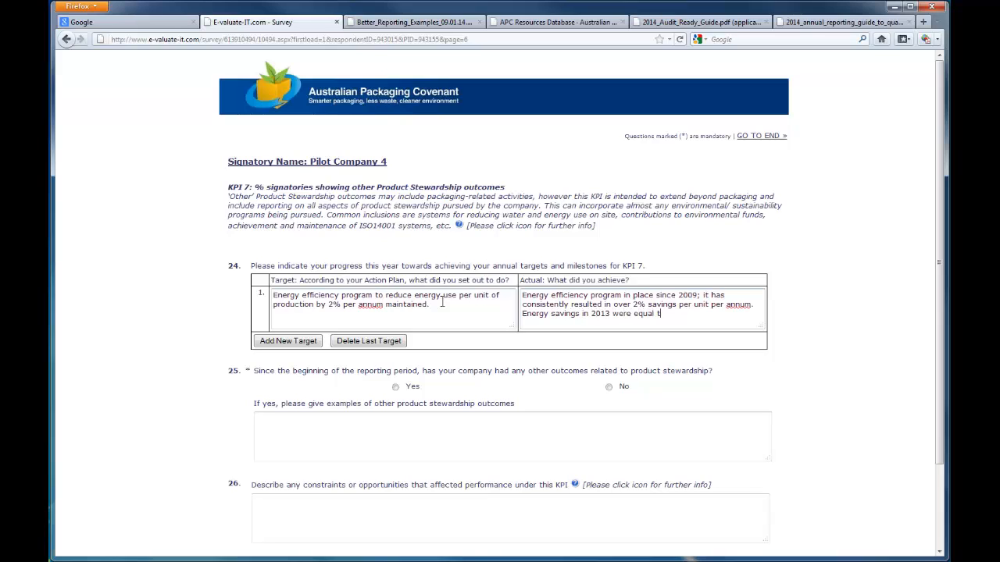
text(o 2.4% per unit.)
Step: Add a second target on printer cartridge recycling bins by March 2013, and paste its Planet Ark achievement of 30 cartridges collected
click(304, 342)
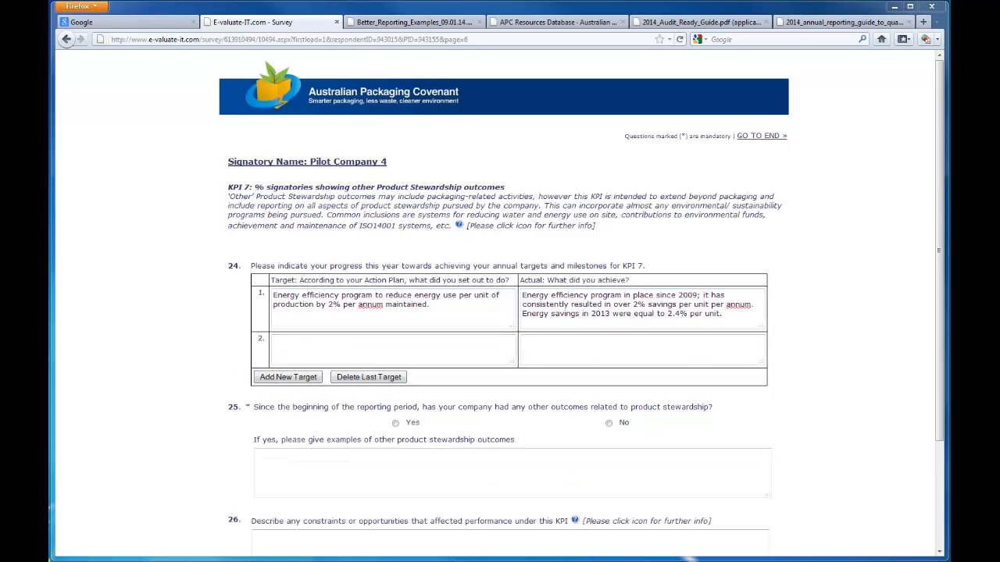
click(341, 359)
text(Printer cartridge recycling bins installed in office by March 2013)
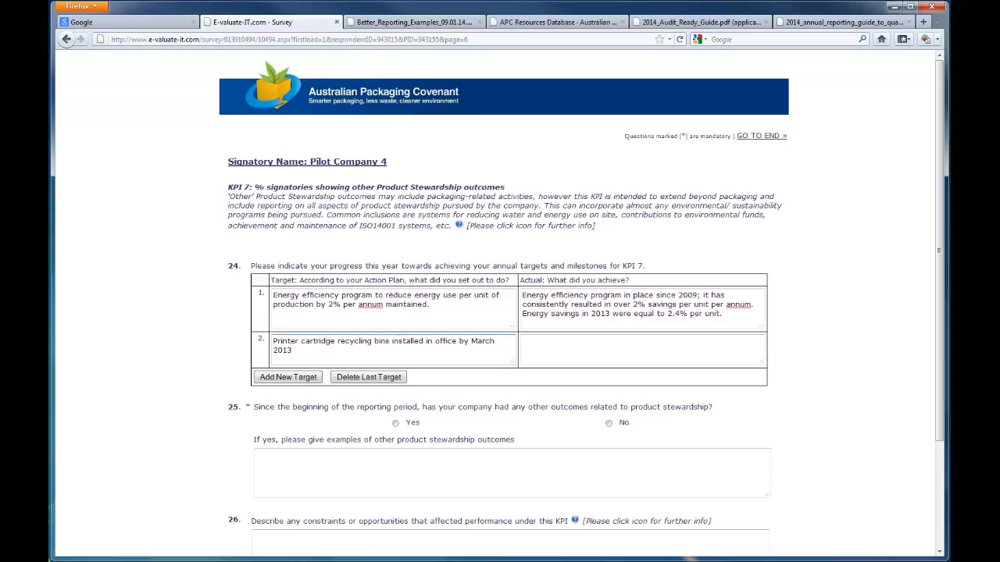
click(592, 345)
text(Established through Planet Ark. 30 cartridges collected for recycling within reporting period.)
Step: Add a third target on suppliers of Forest Stewardship Council-certified fibre, hyphenating "Council-certified"
click(288, 377)
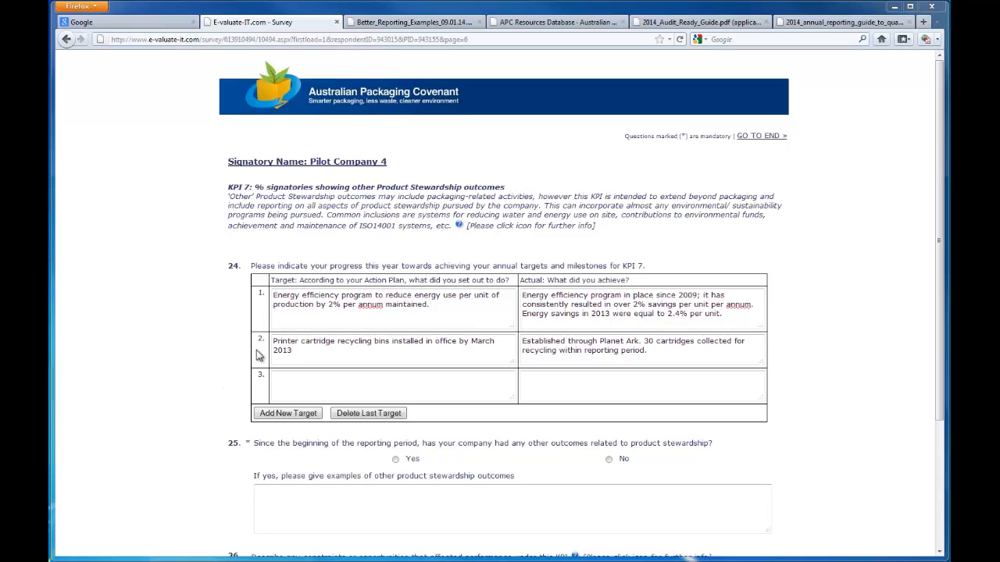
click(296, 381)
text(Suppliers of Forest Stewardship Council certified fibre identified for use in paperboard packaging)
click(427, 377)
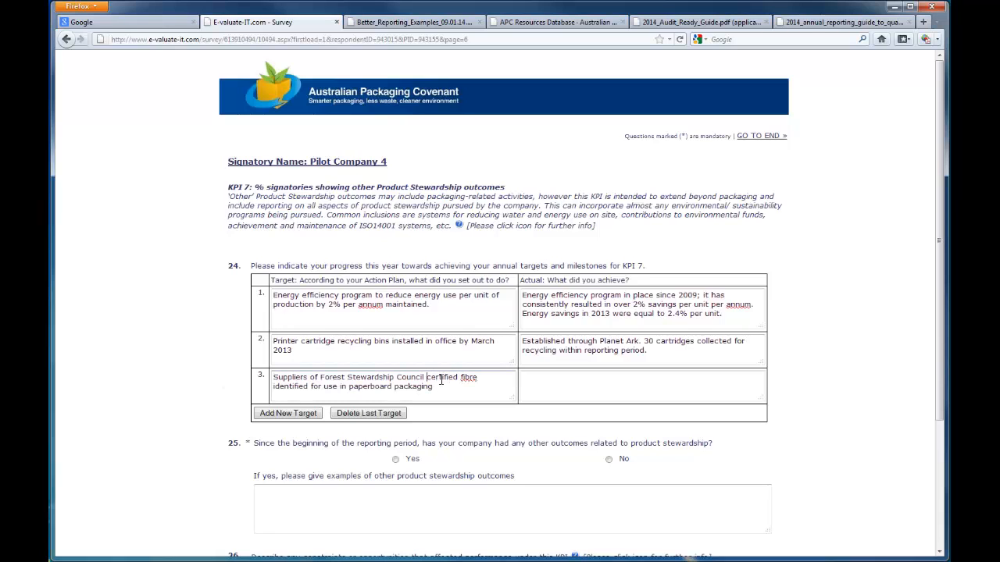
key(BackSpace)
text(-)
Step: Paste the third achievement about 15% of packaging now FSC-certified, hyphenating "FSC-certified"
click(692, 377)
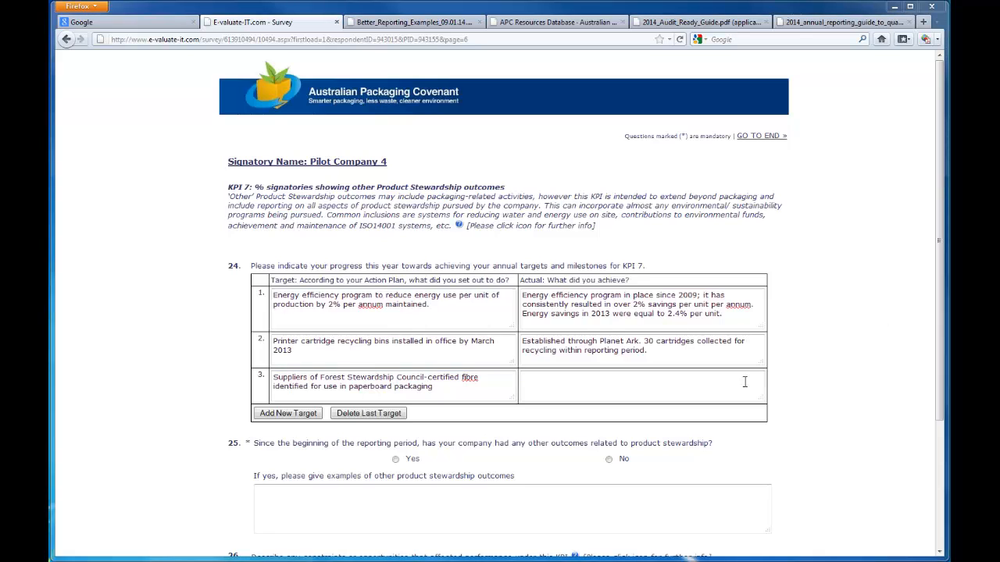
text(Supplier identified and 15% of packaging is now FSC certified, with the intent to expand annually.)
click(724, 377)
key(BackSpace)
text(-)
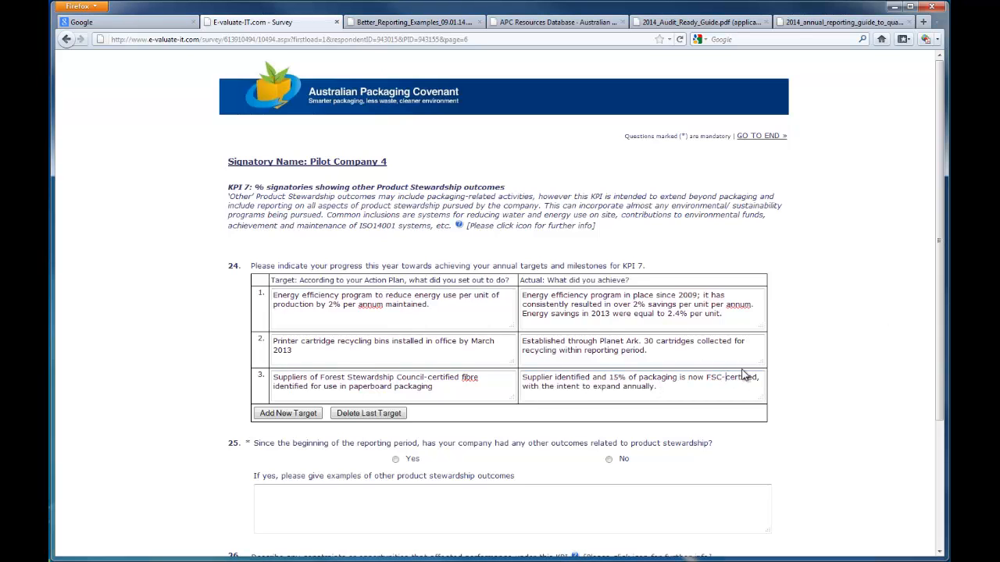
Step: Answer No to other product stewardship outcomes and complete the KPI 7 section
click(610, 459)
scroll(594, 465, down, 3)
scroll(574, 466, down, 1)
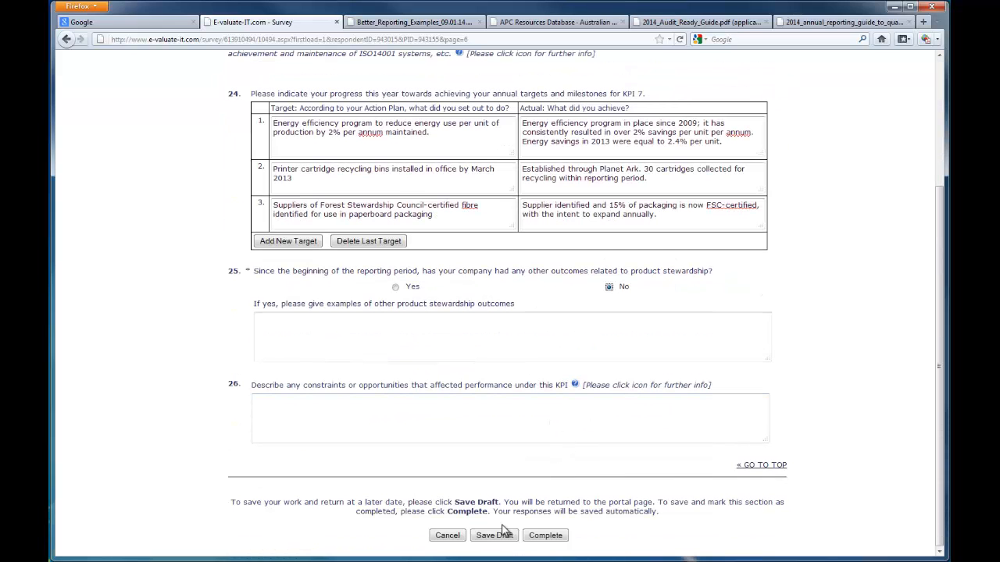
click(545, 535)
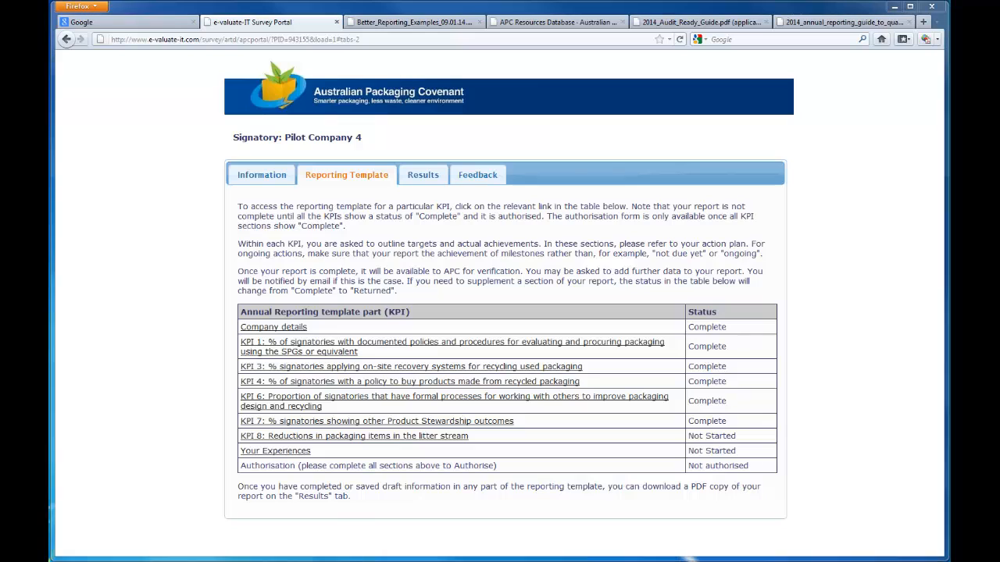
Step: Open the KPI 8 section and enter the target "Product packaging reviewed in line with SPG to identify any propensity to become litter, and findings implemented."
click(437, 437)
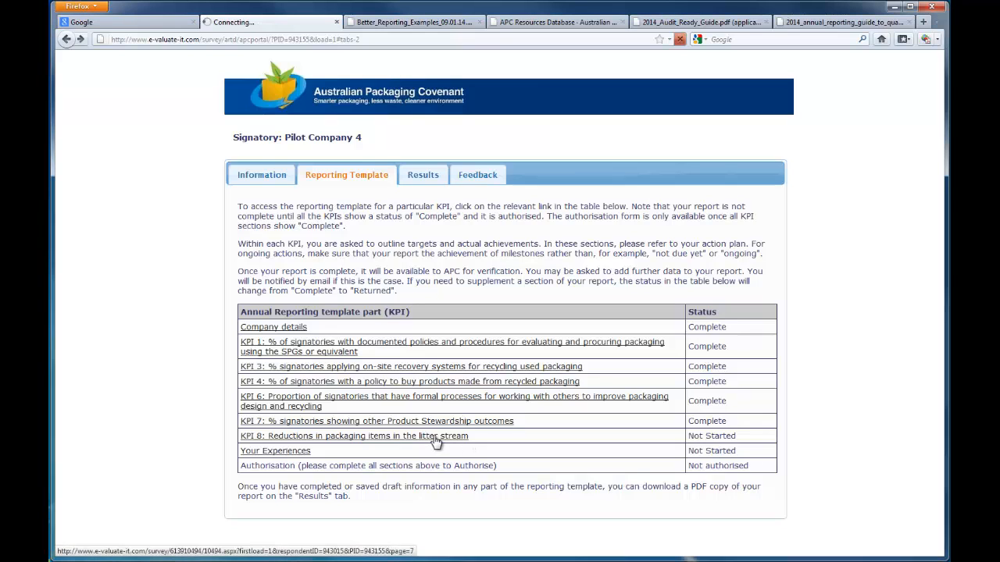
click(420, 283)
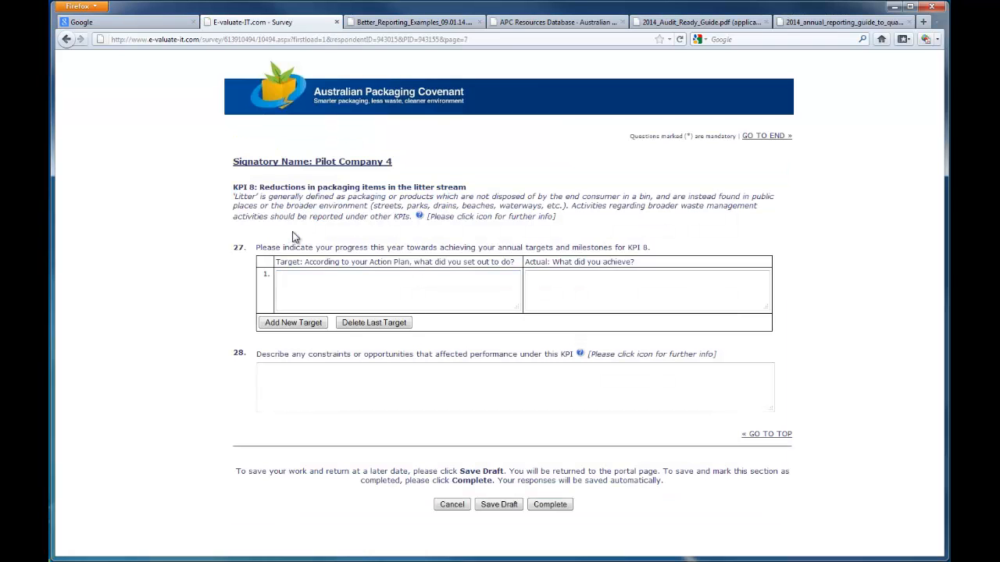
text(Product packaging reviewed in line)
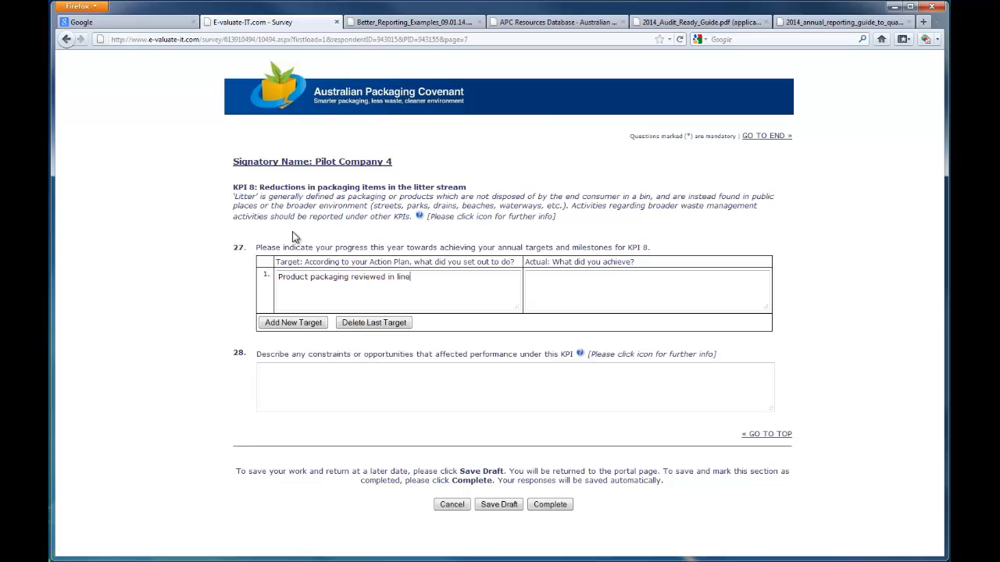
text(identify any pro)
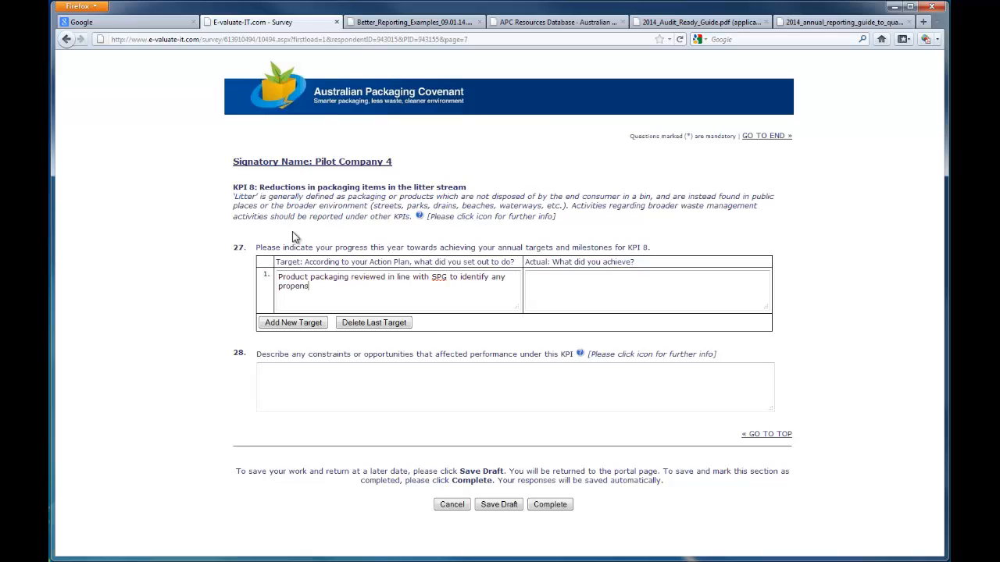
text(pensity to become litter, and findings )
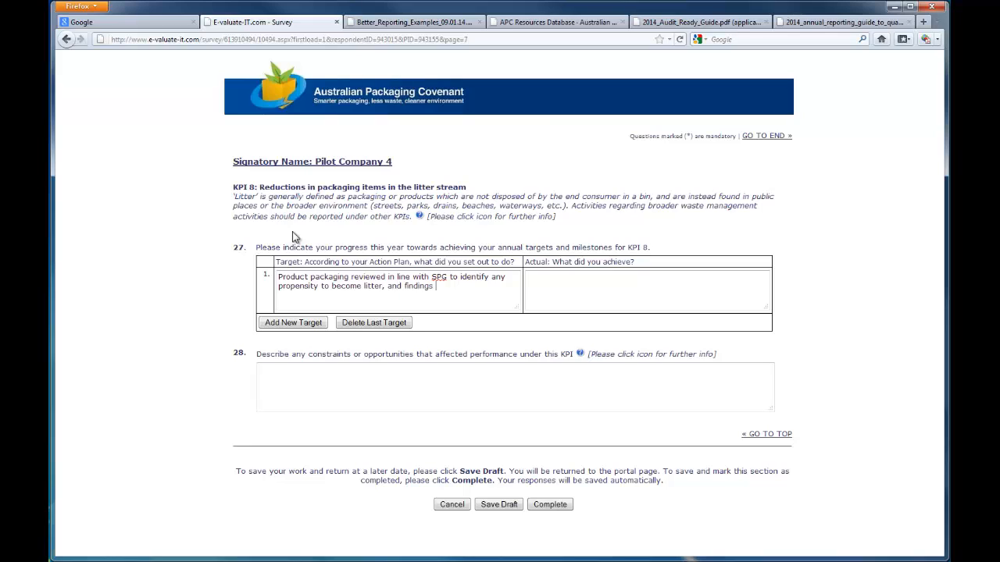
text(implemented.)
key(Tab)
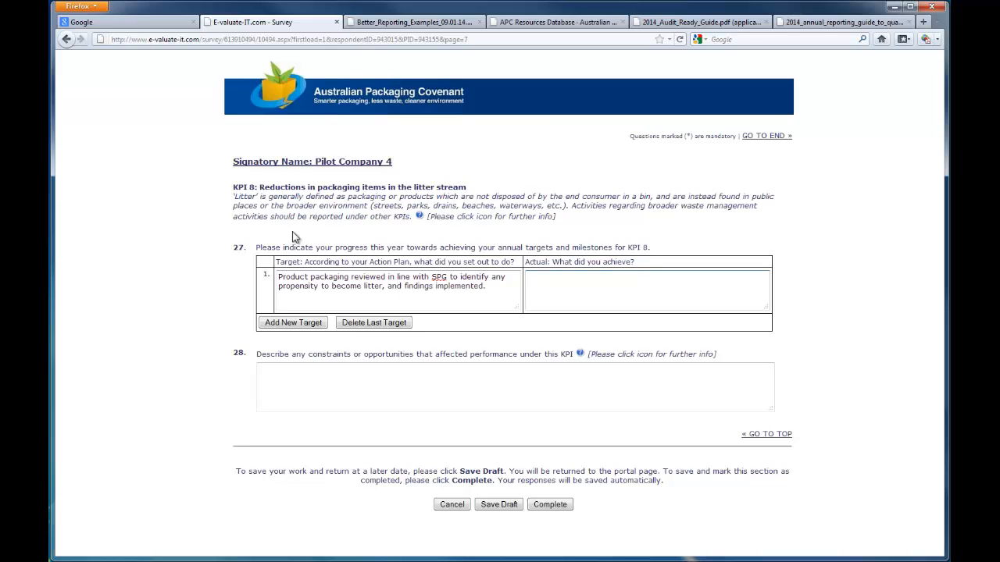
text(Our products are very unlikely to become litter)
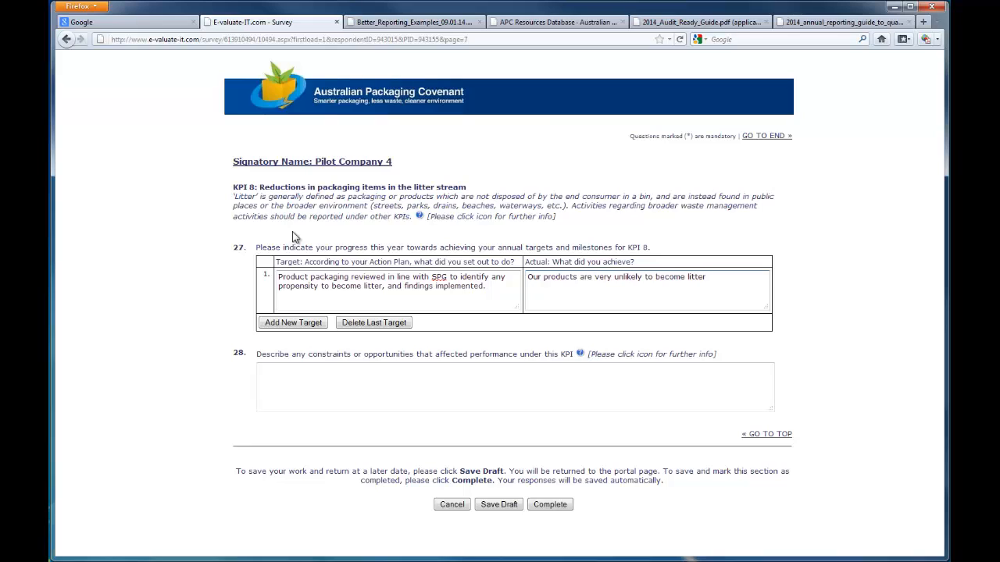
key(BackSpace)
key(BackSpace)
key(BackSpace)
key(BackSpace)
key(BackSpace)
key(BackSpace)
key(BackSpace)
key(BackSpace)
key(BackSpace)
key(BackSpace)
key(BackSpace)
key(BackSpace)
key(BackSpace)
key(BackSpace)
key(BackSpace)
key(BackSpace)
key(BackSpace)
key(BackSpace)
key(BackSpace)
key(BackSpace)
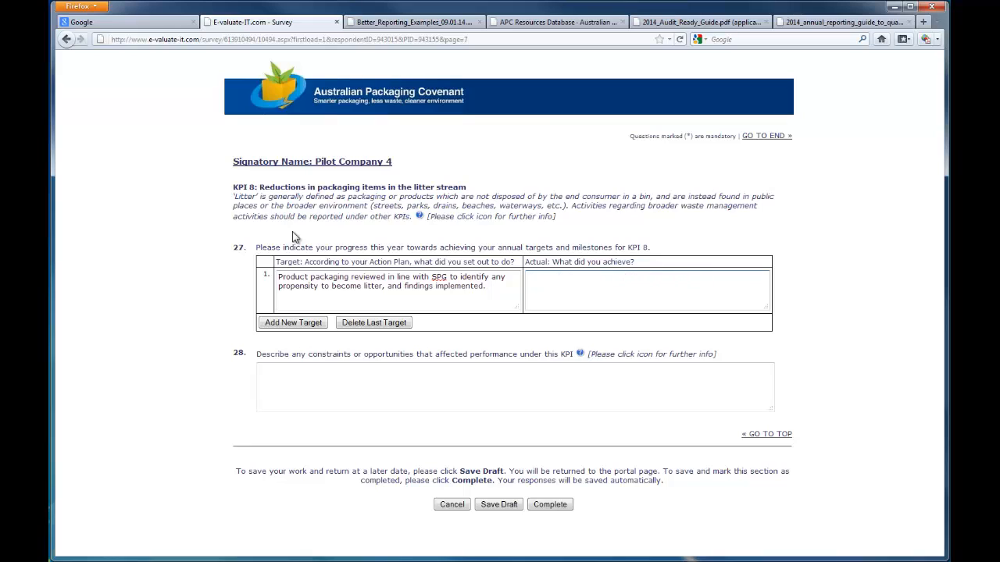
Step: Enter the KPI 8 achievement: packaging reviewed against the SPG, one group with a detachable composite seal, changes expected by end 2014
text(As in KPI 1, all new packaging and)
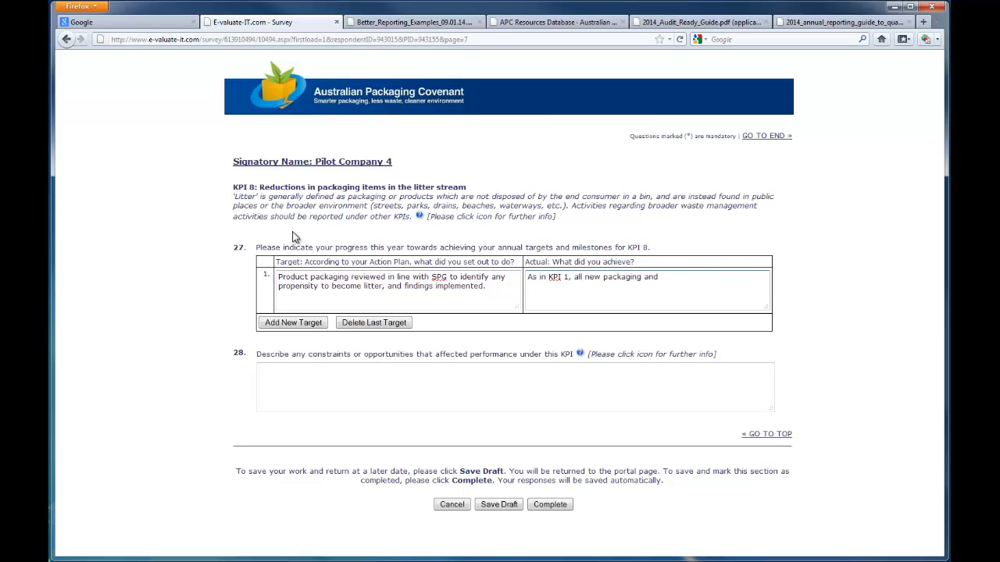
text( 40% existing packaging has been reviewed against )
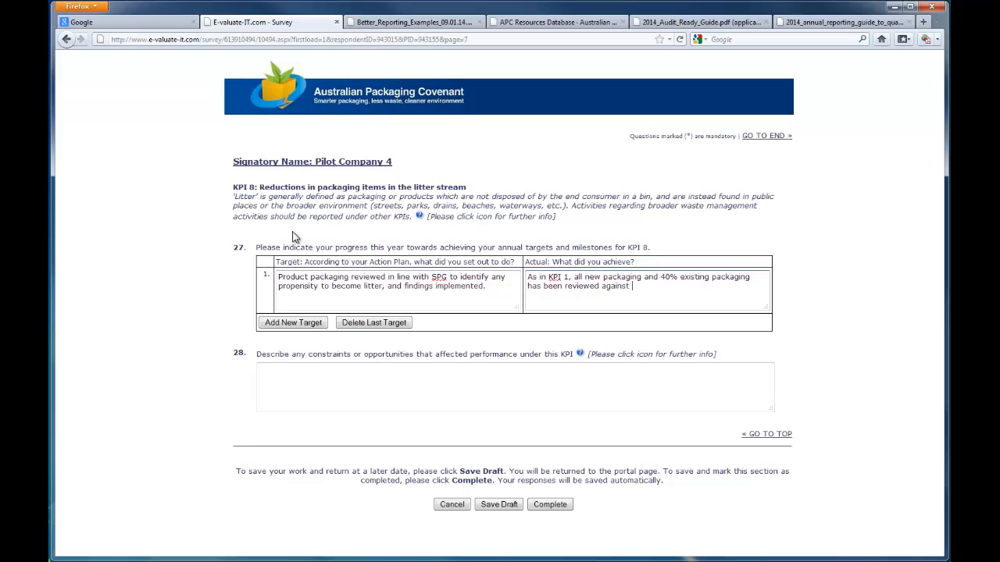
text(the SPG. Only one packaging group was found )
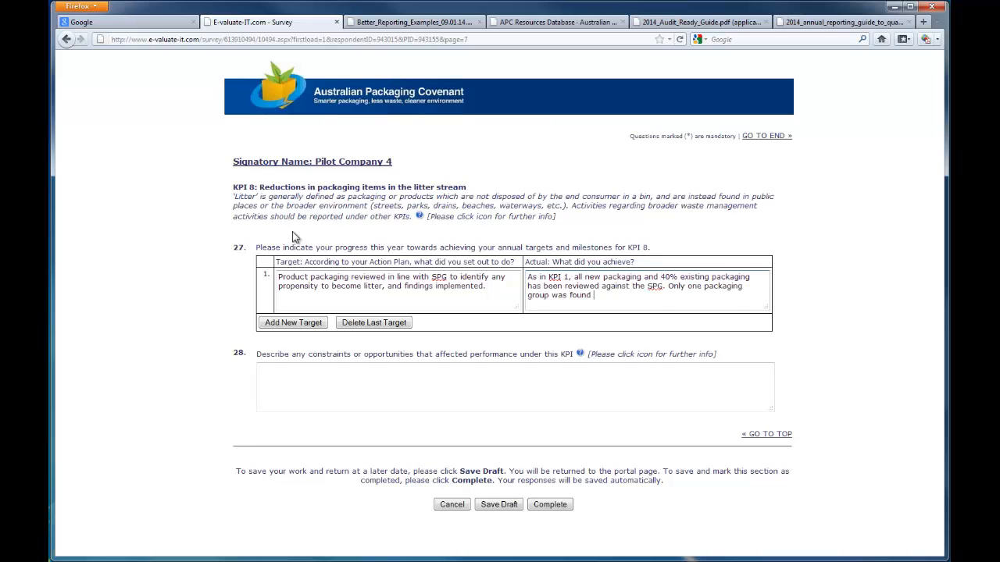
text(to be likely to generate litter, due to a detacha)
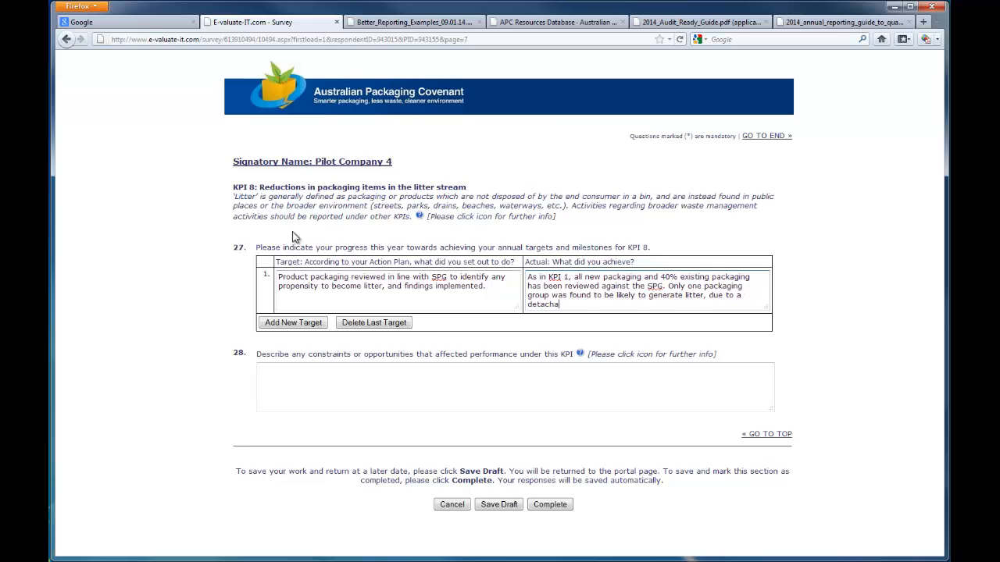
text(ble composite seal. We are currently investigating was)
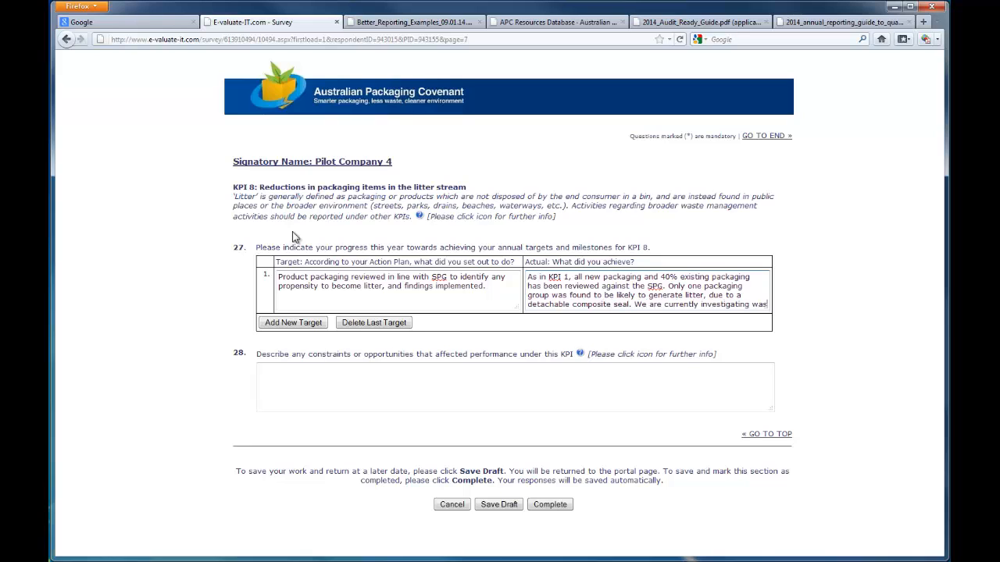
key(BackSpace)
text(ys to remove this. Changes are e)
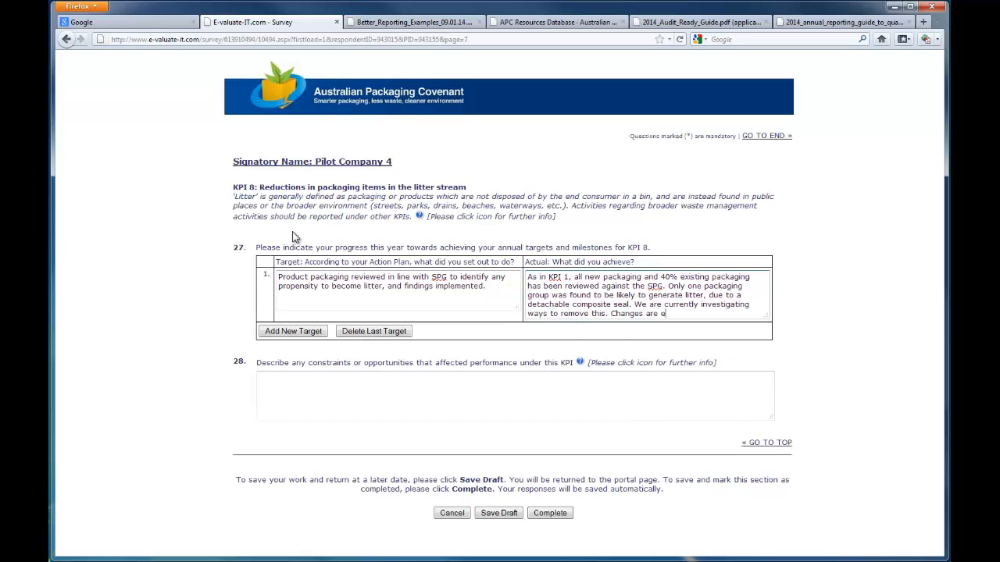
text(xpected to be implemented by end 2014.)
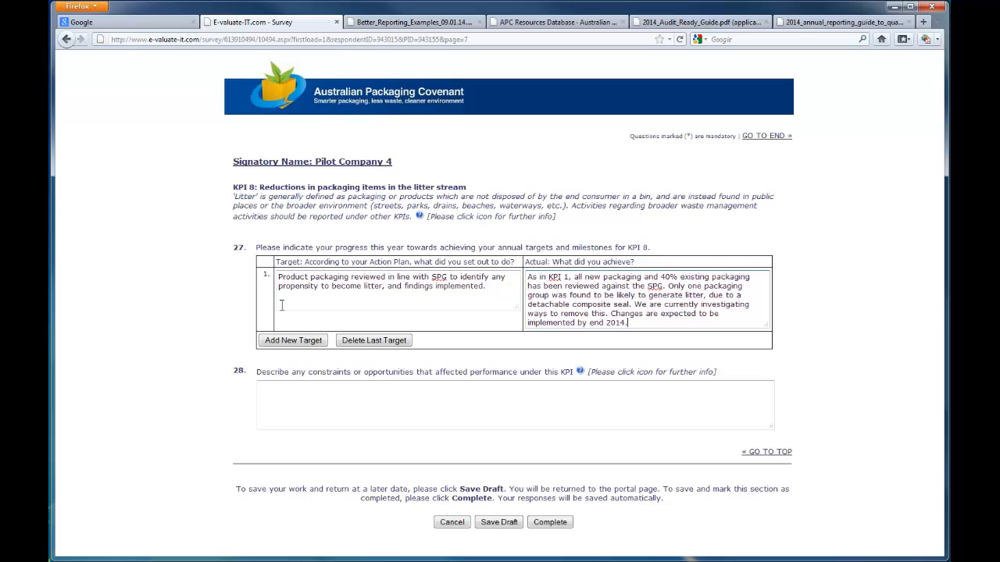
Step: Add a second target on Tidyman and recycling logos, and paste its achievement about Tidyman symbol on 88% of packaging
click(293, 341)
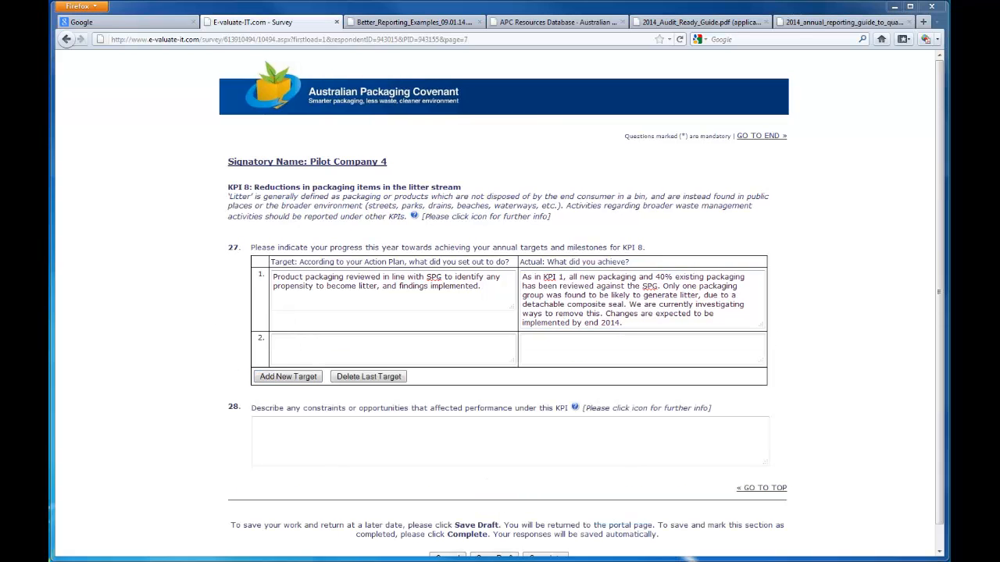
click(283, 351)
text(Tidyman logo incorporated on all packaging, and recycling logos included on appropriate packaging.)
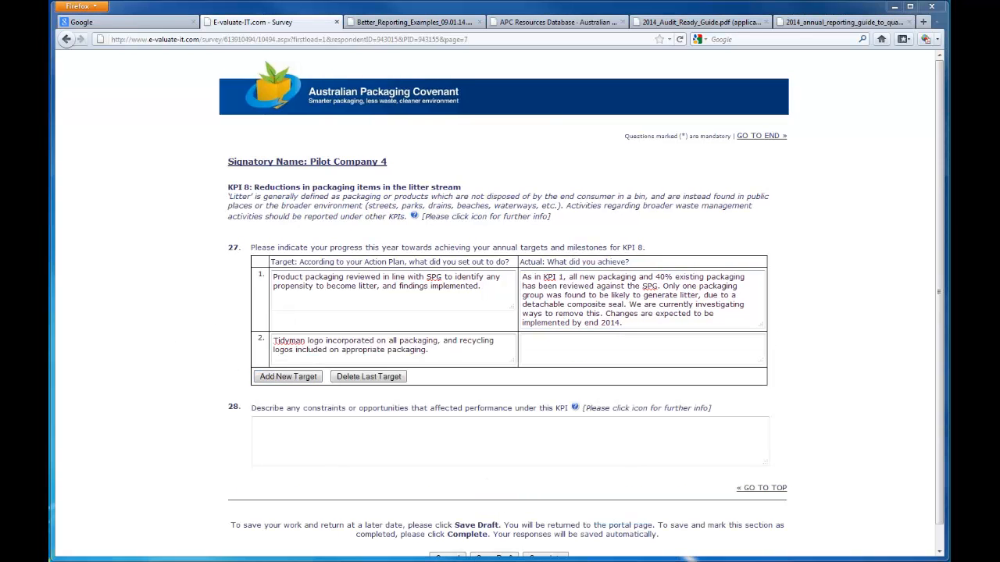
click(546, 347)
text(Tidyman symbol is now present on 88% of packaging, up from 84% in 2012. Recycling logos are present on 76% of applicable packaging.)
Step: Add a third target on on-site housekeeping practices to limit litter, and paste its achievement of implementation on 6 of 7 sites
click(313, 376)
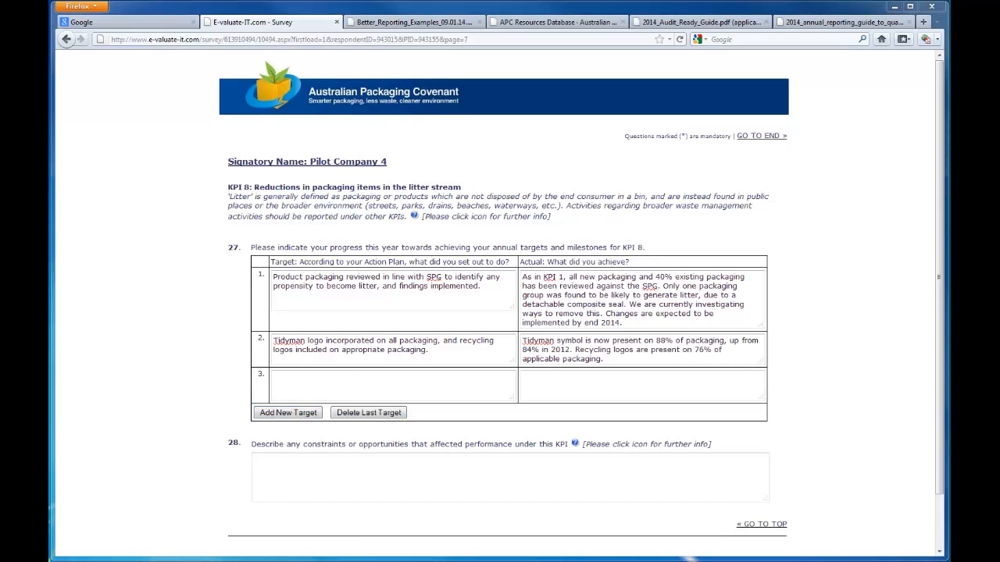
click(297, 386)
text(On-site housekeeping practices implemented to limit litter generation.)
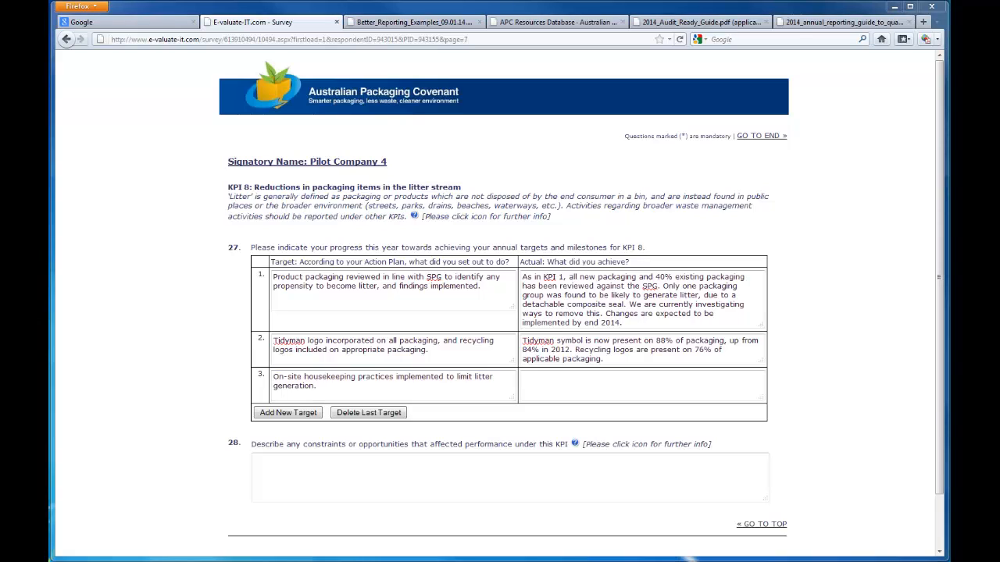
click(618, 377)
text(Housekeeping practices implemented on 6 of 7 sites. Site managers direct and sign-off on a site clean weekly.)
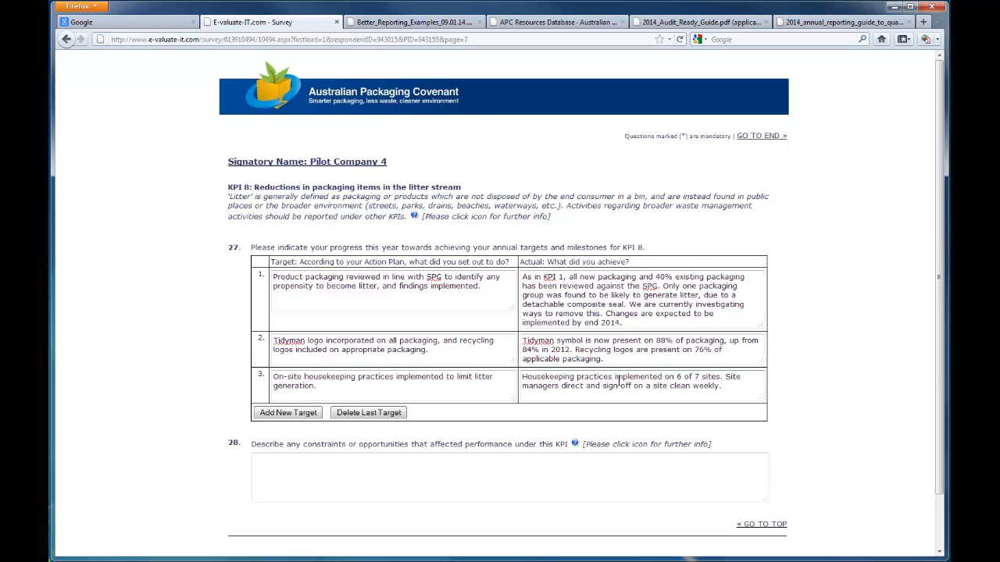
Step: Complete the KPI 8 section and open the Your Experiences section
scroll(553, 435, down, 2)
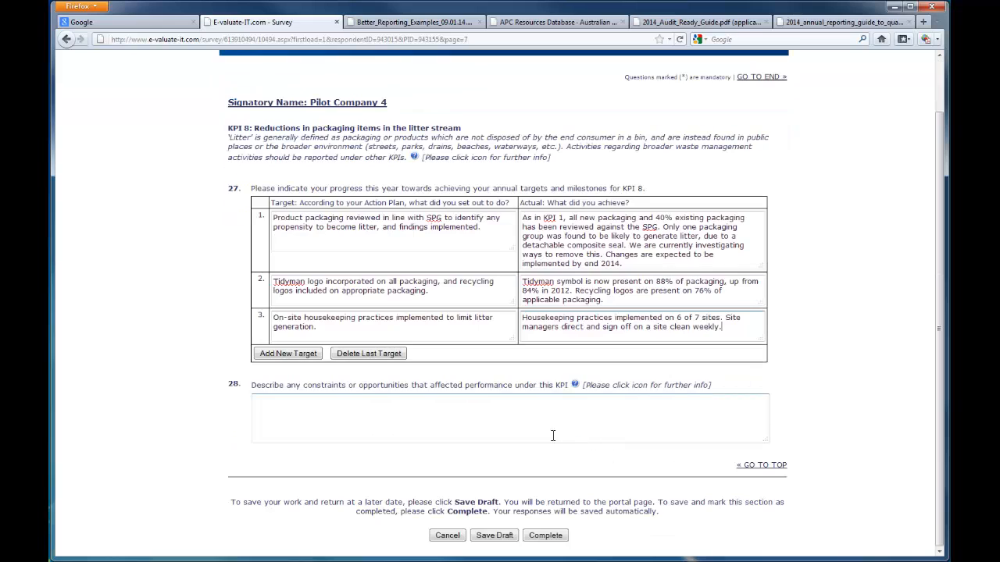
click(545, 535)
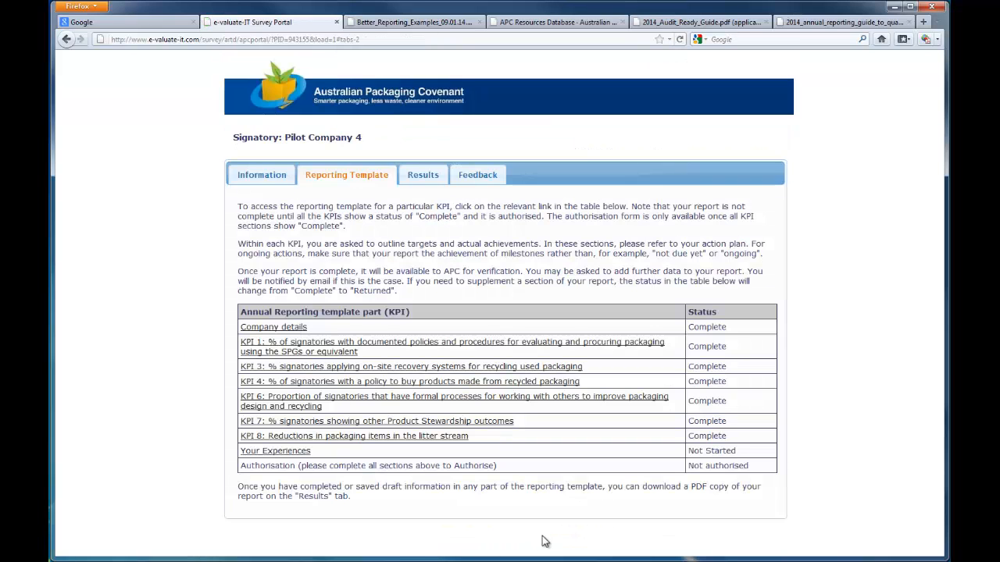
click(300, 452)
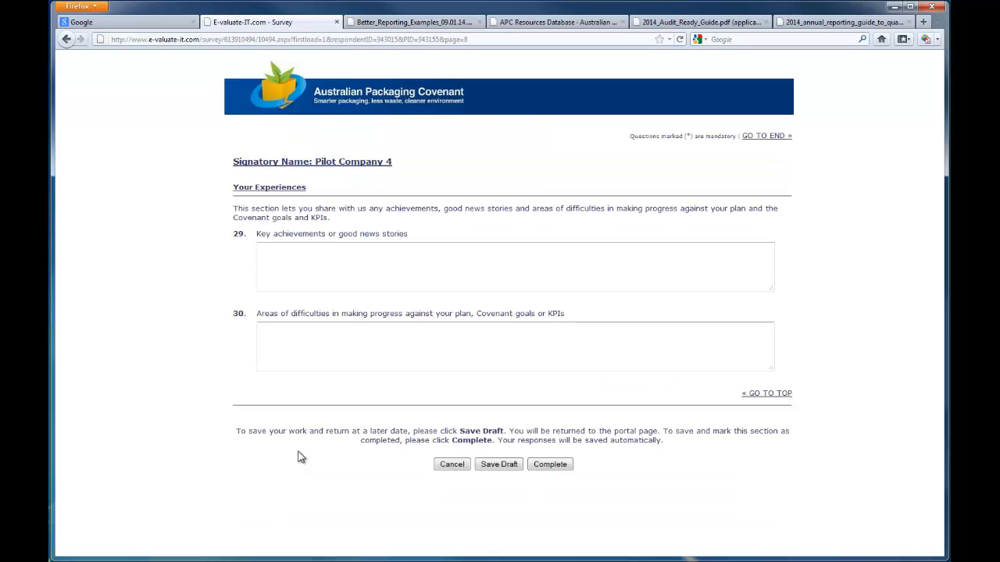
Step: Enter the key achievements story 'We are very pleased with our achievements in this year, but are very much looking forward to carrying out some new initiatives.' and complete the section
click(404, 249)
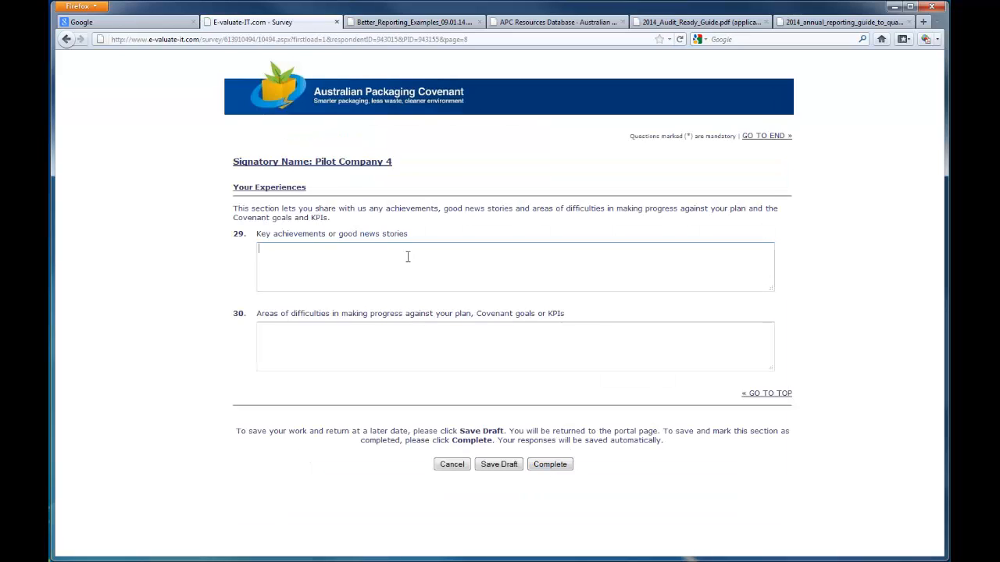
text(We are very pleased with our achievements in this)
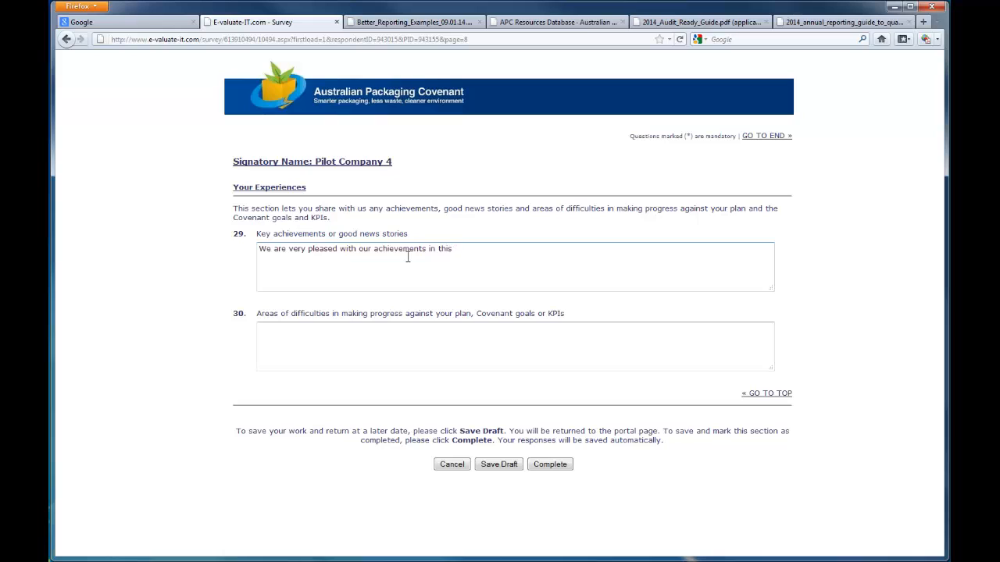
text( year, but are very much lo)
text(oking forward to c)
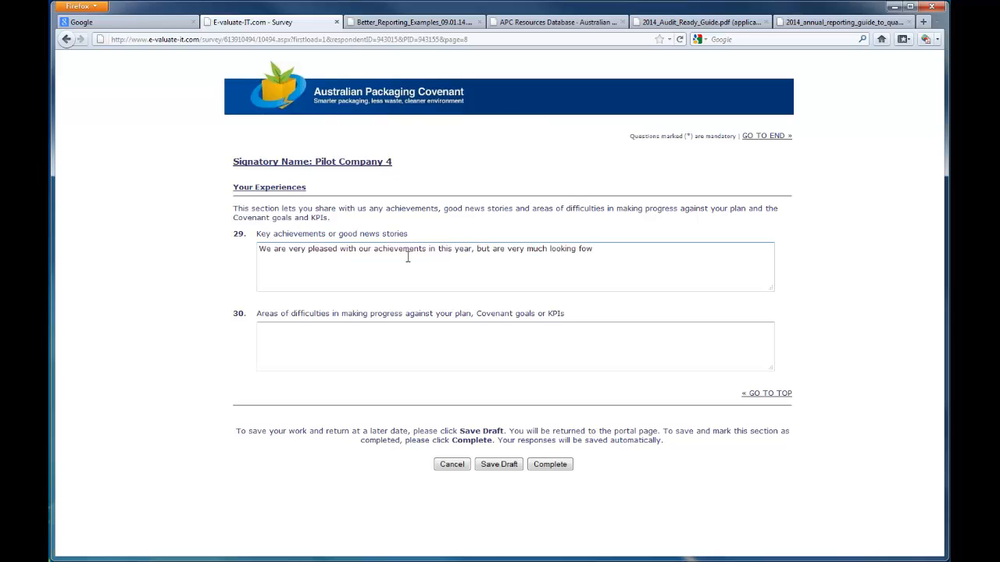
text(arrying out some new ini)
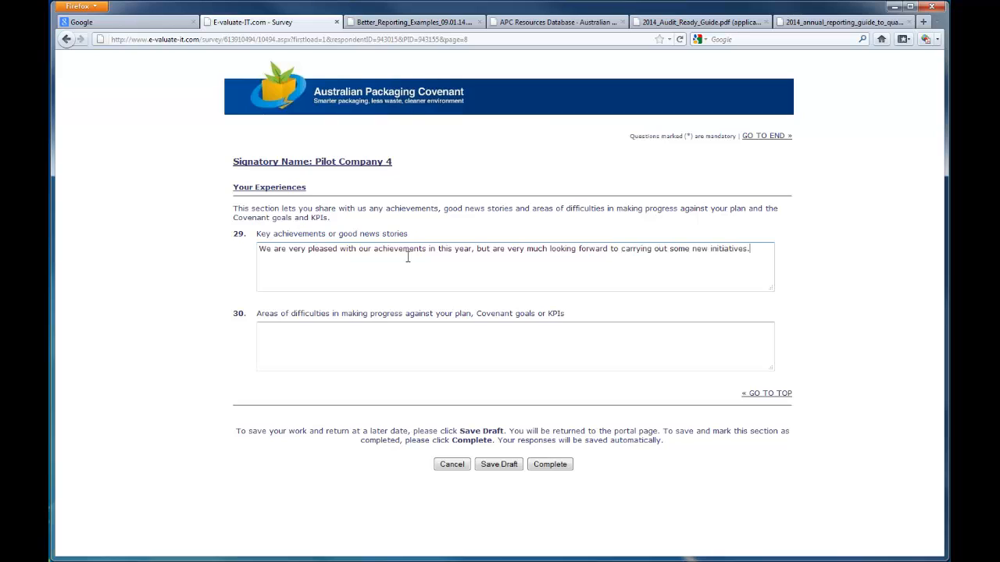
text(tiatives.)
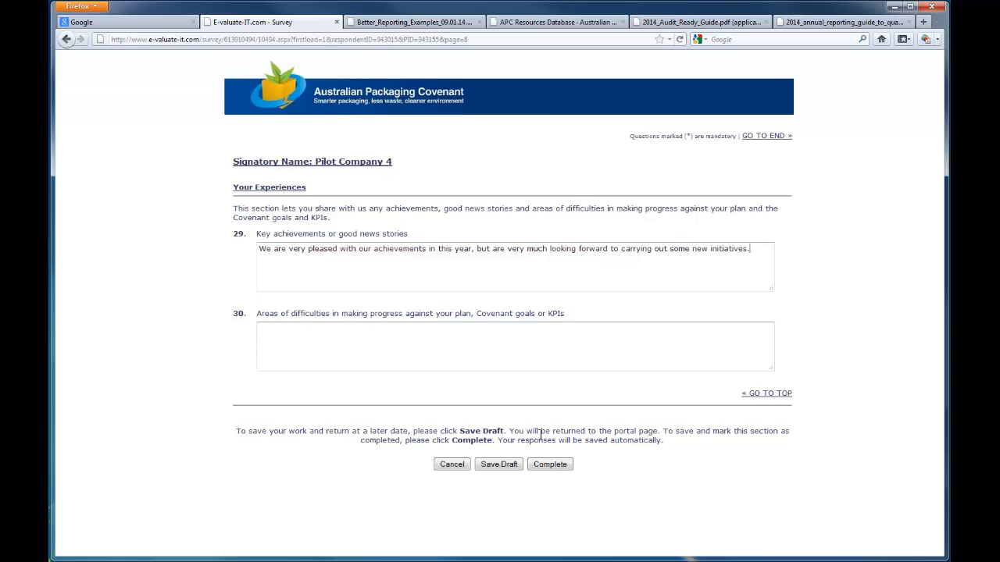
click(549, 466)
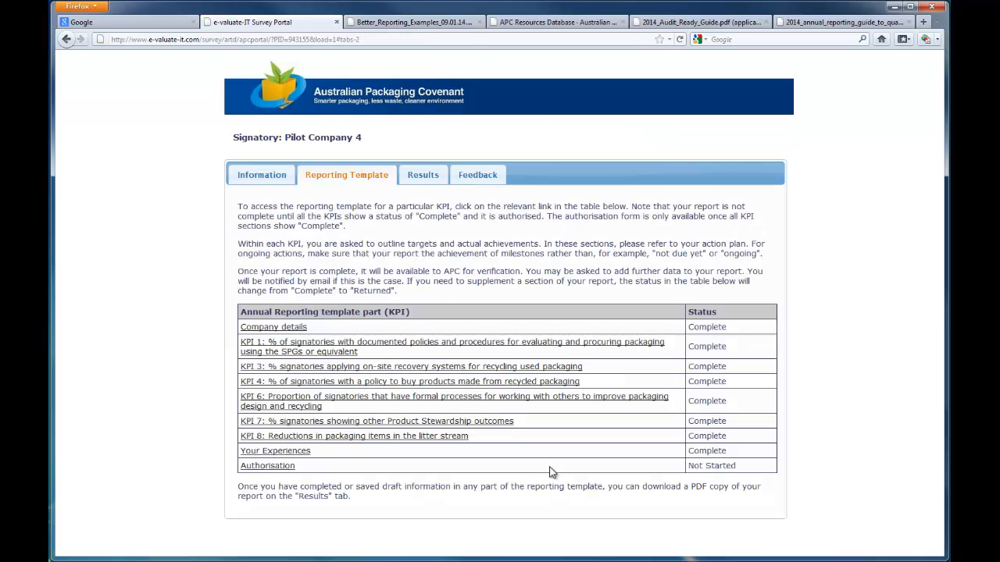
Step: Open Authorisation, endorse the report as Yes, enter the authorising person's name, and authorise the report
click(286, 469)
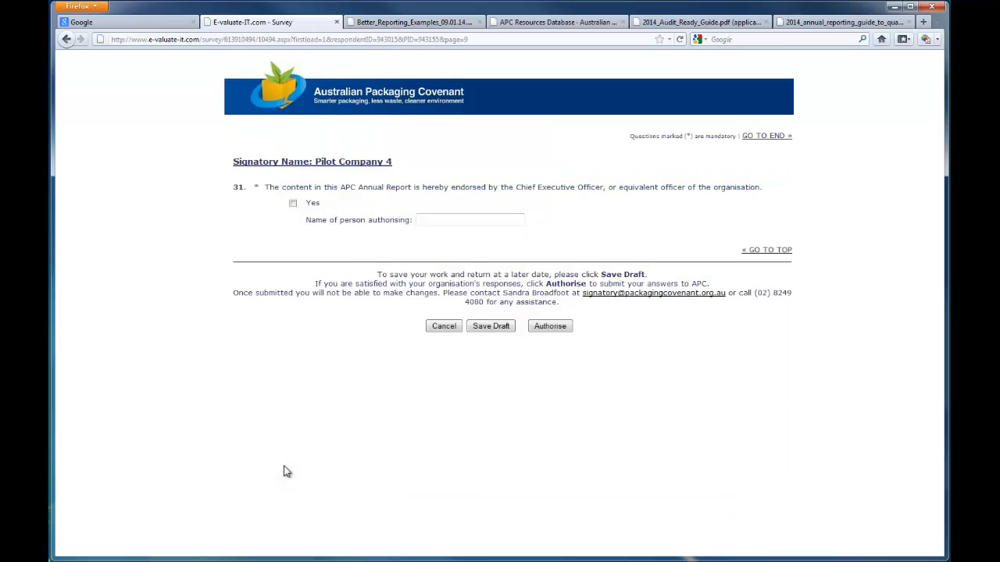
click(292, 203)
click(461, 225)
text(CEO, Mr CEO)
click(564, 329)
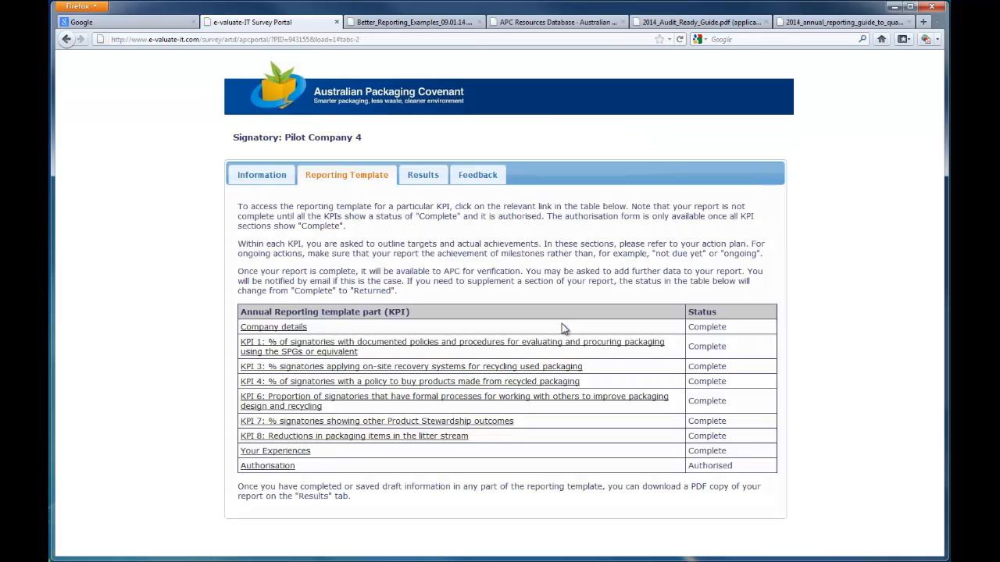